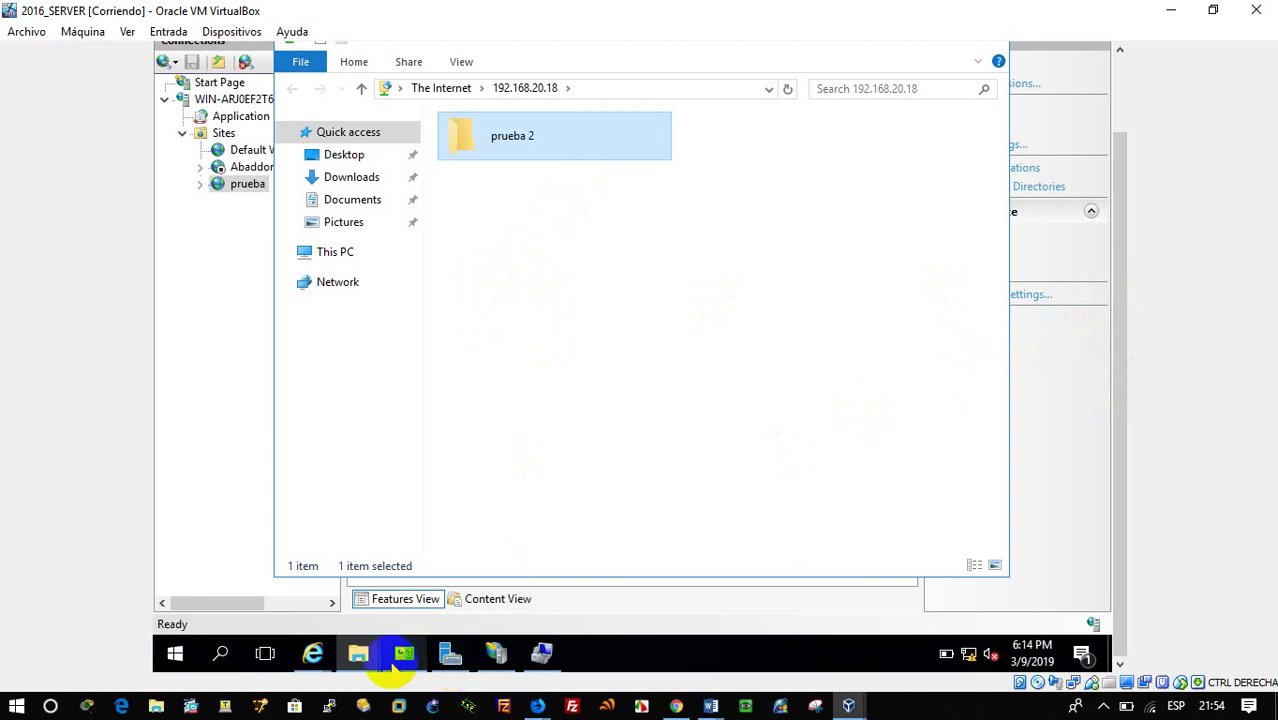
# Step: Open the C:\inetpub\wwwroot folder in File Explorer
pyautogui.moveTo(358, 652)
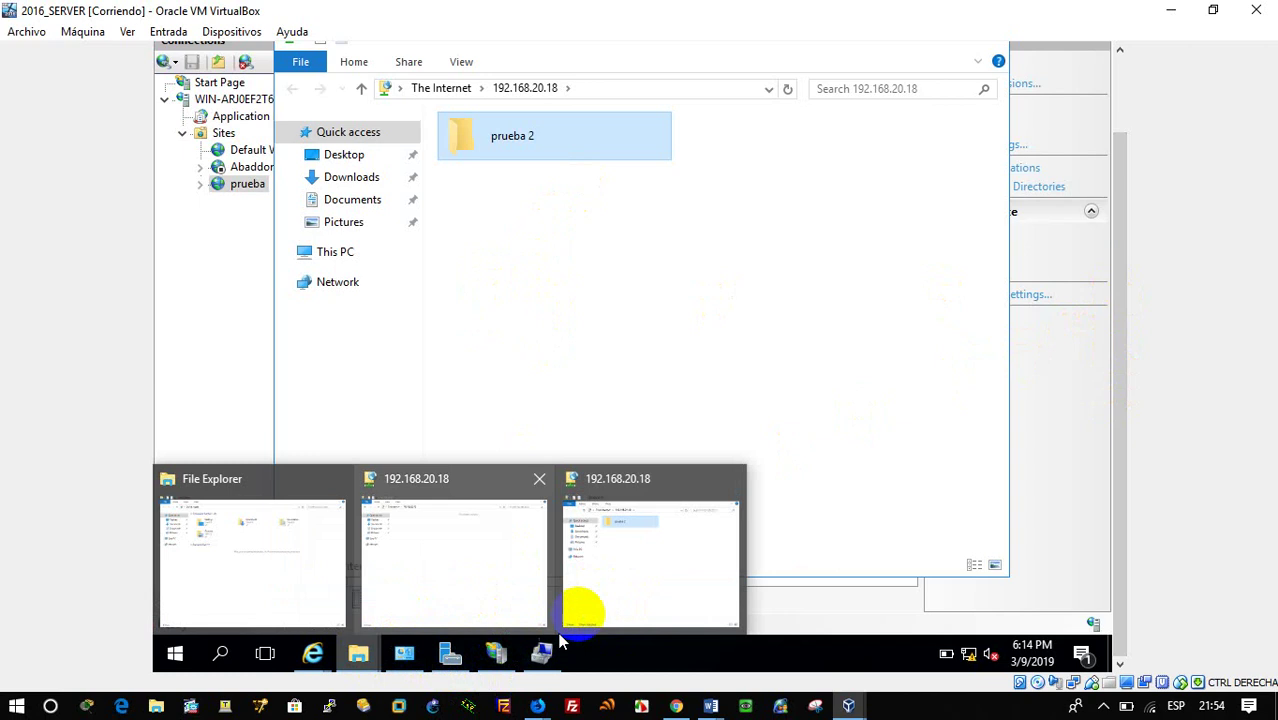
pyautogui.click(617, 594)
pyautogui.click(330, 252)
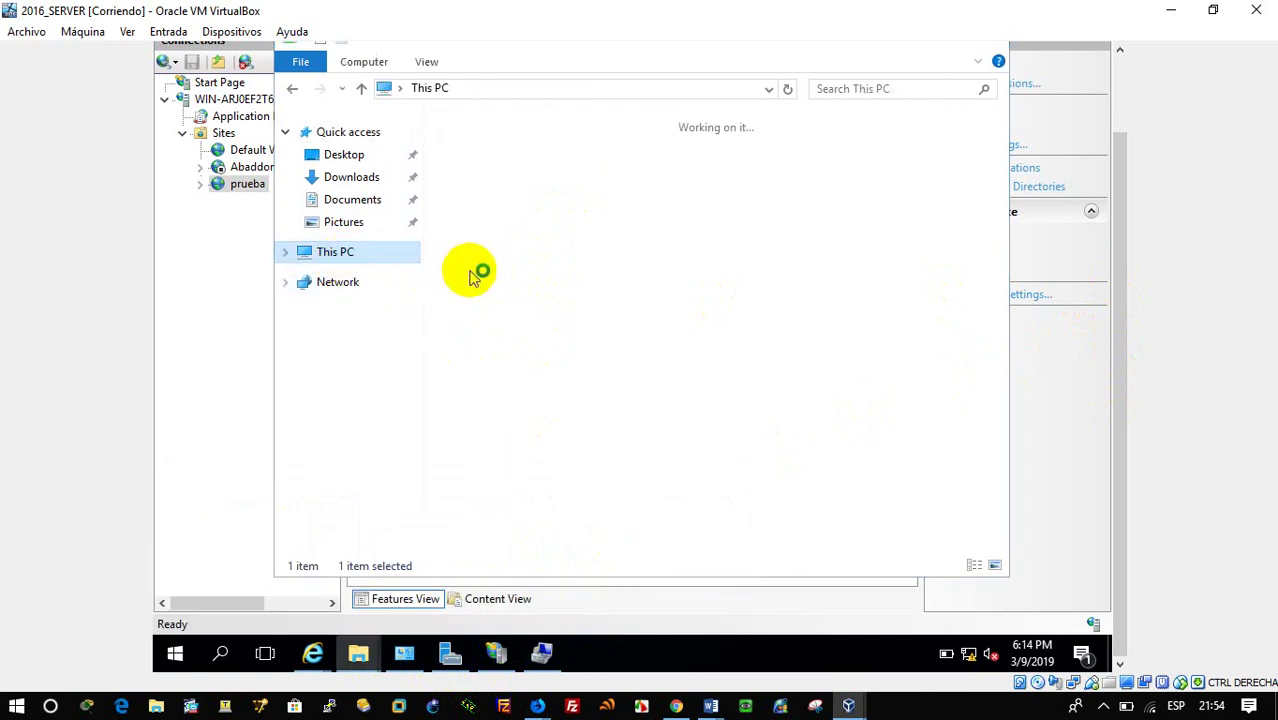
pyautogui.doubleClick(542, 335)
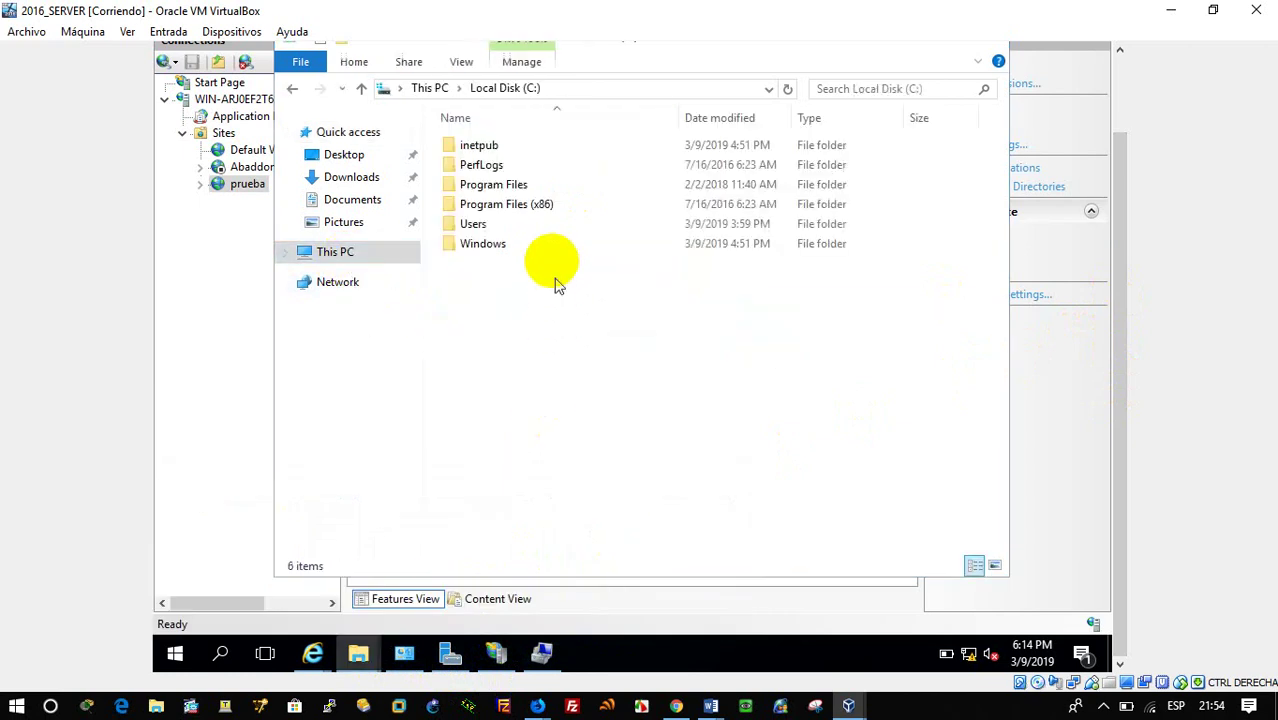
pyautogui.doubleClick(480, 145)
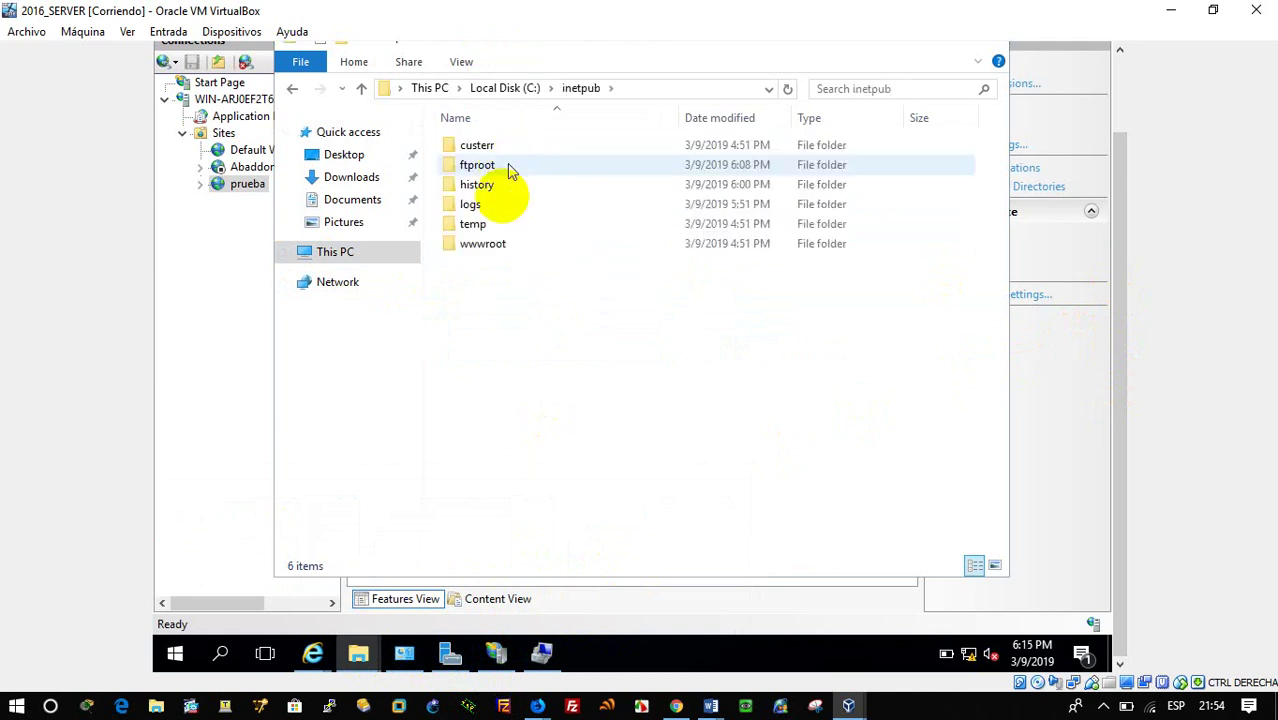
pyautogui.doubleClick(485, 244)
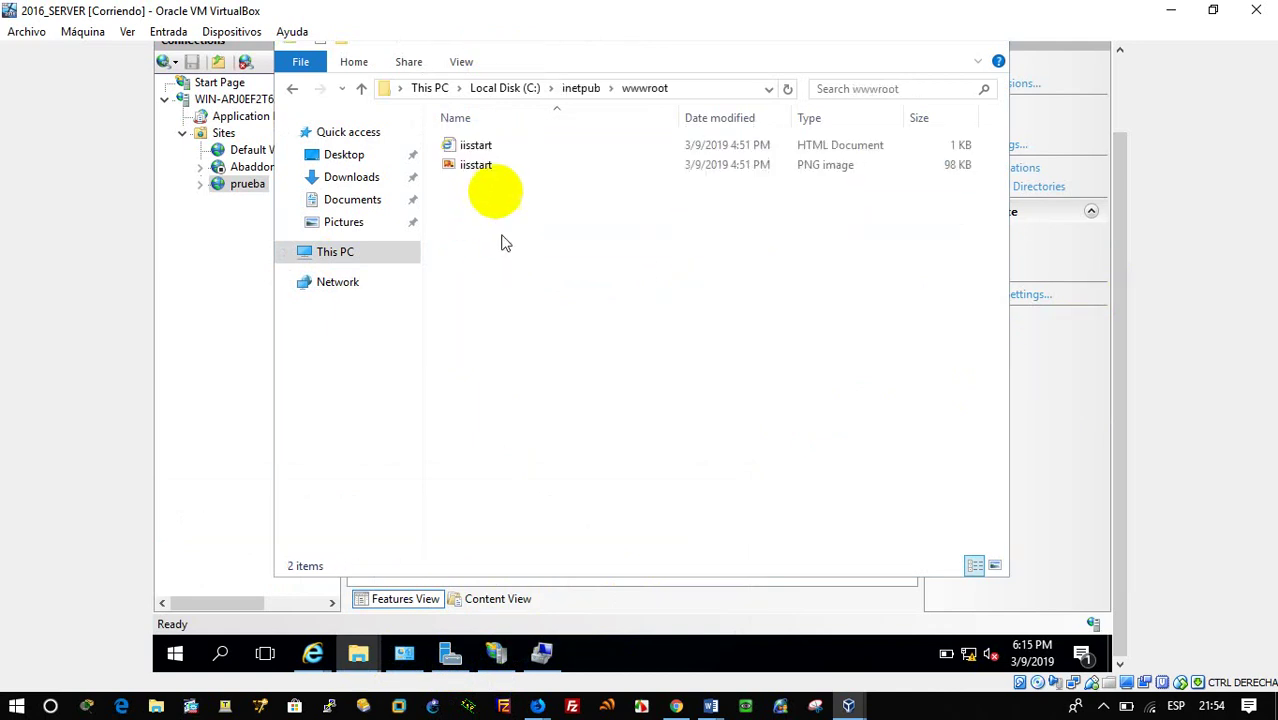
# Step: Duplicate the iisstart HTML document within the wwwroot folder
pyautogui.click(499, 148)
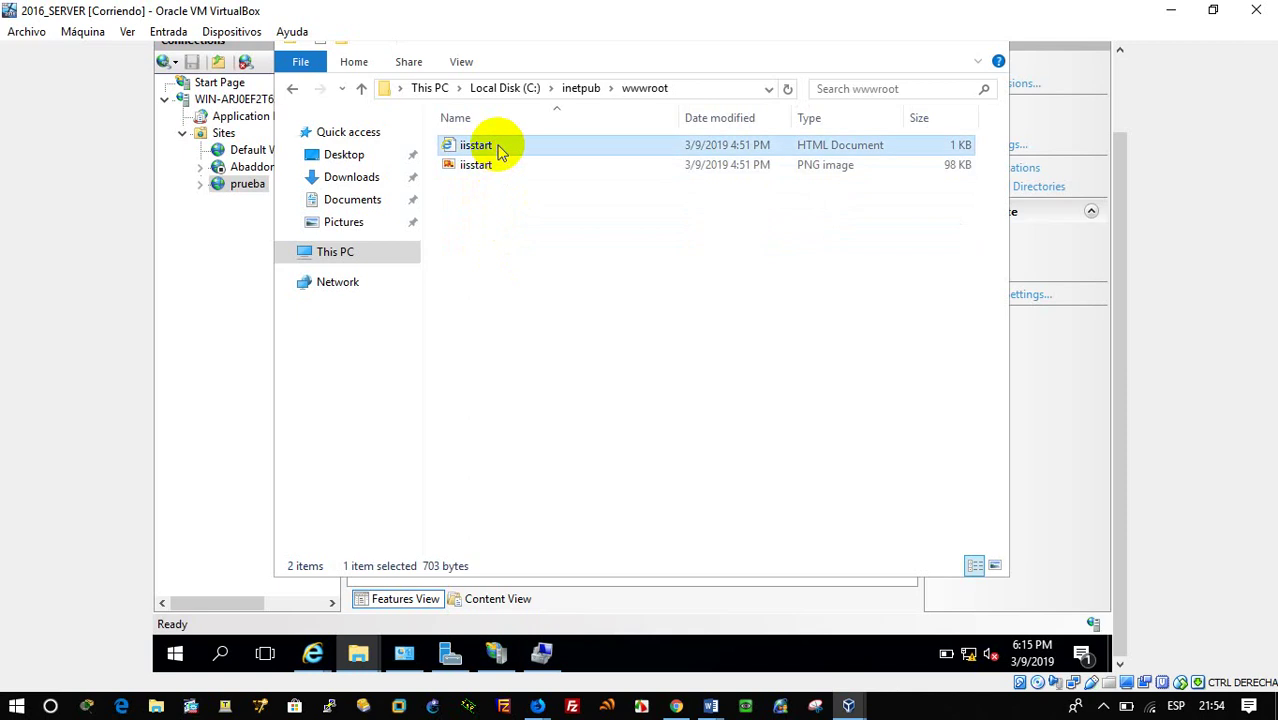
pyautogui.hotkey('ctrl', 'c')
pyautogui.hotkey('ctrl', 'v')
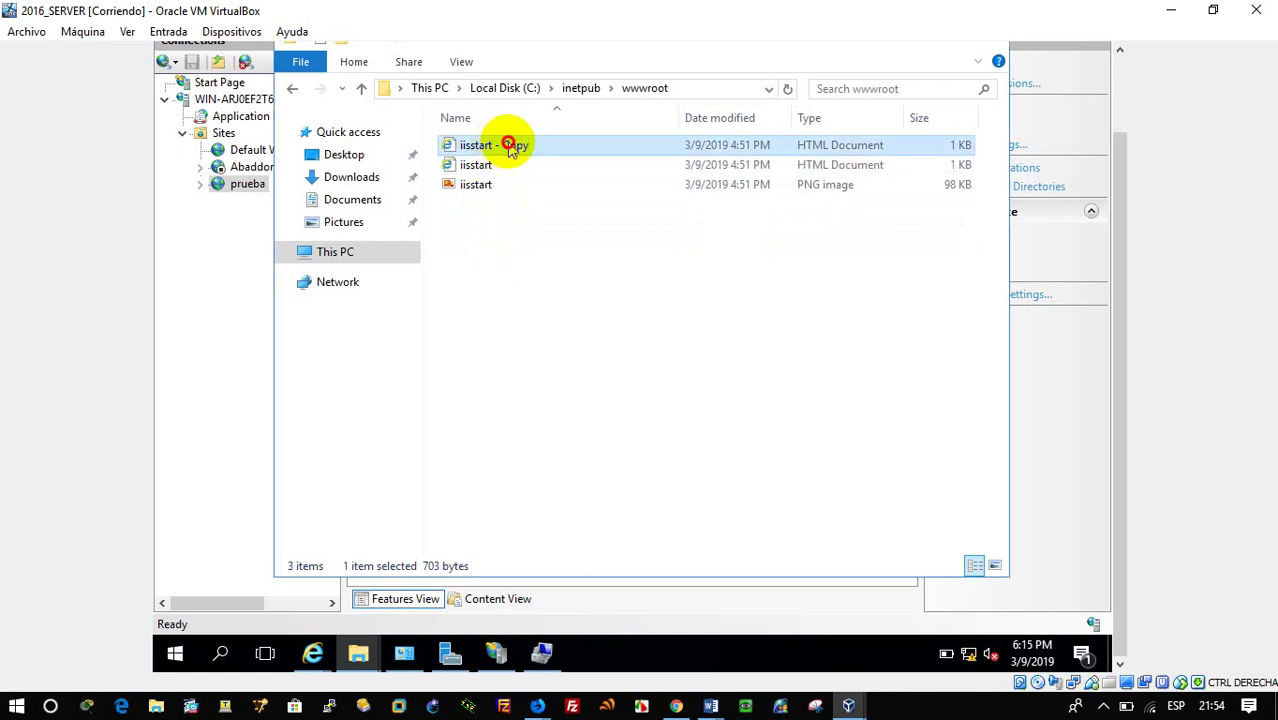
# Step: Create a new folder named SiteAbaddonSV inside wwwroot
pyautogui.rightClick(515, 260)
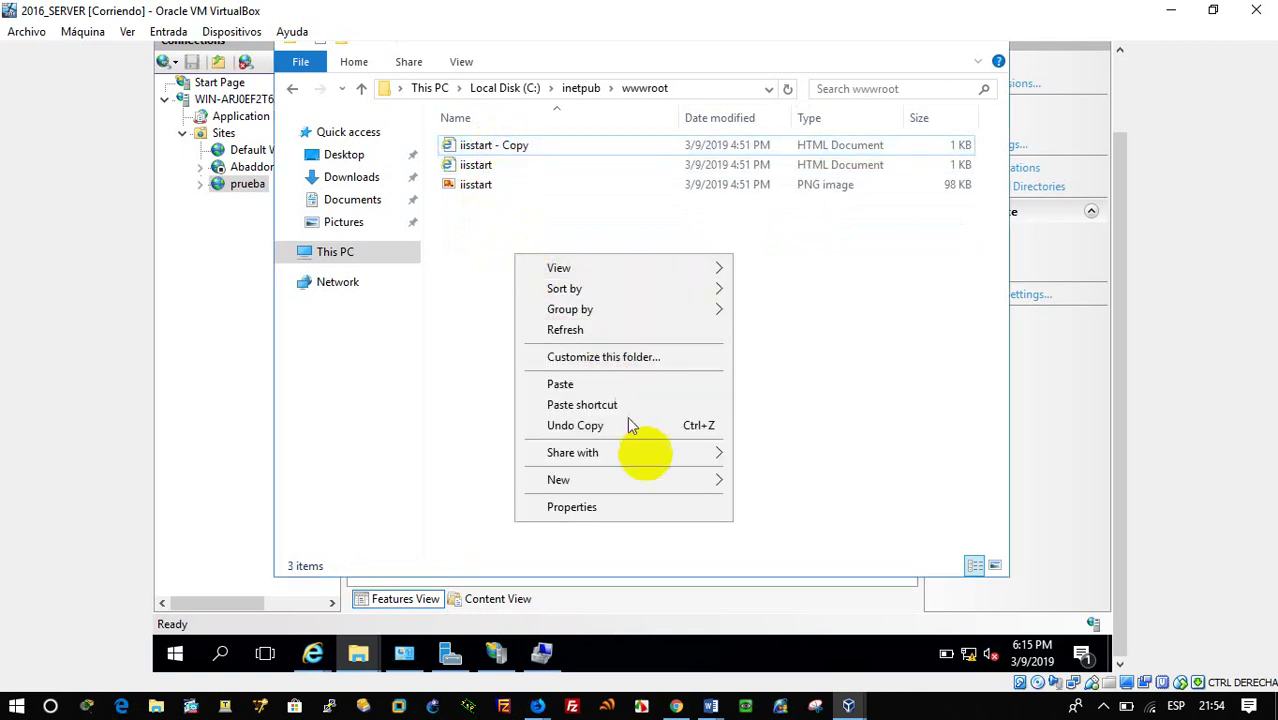
pyautogui.moveTo(671, 481)
pyautogui.click(755, 484)
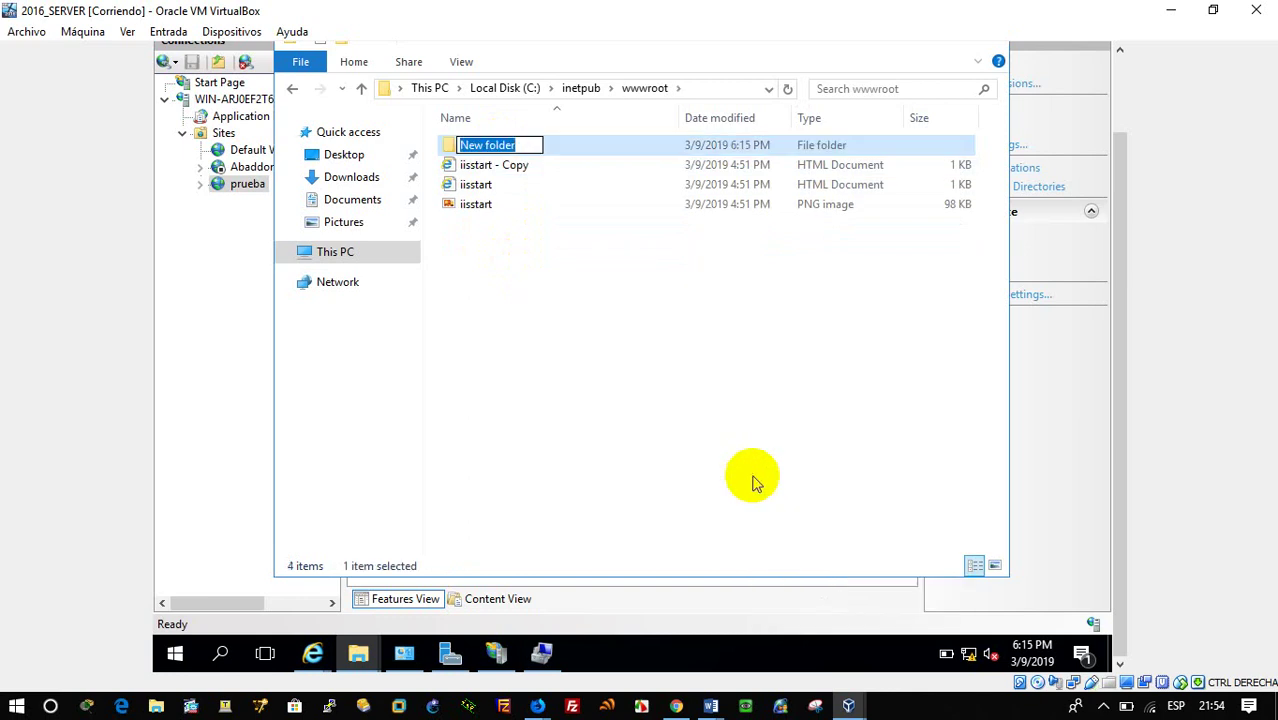
pyautogui.write('Site')
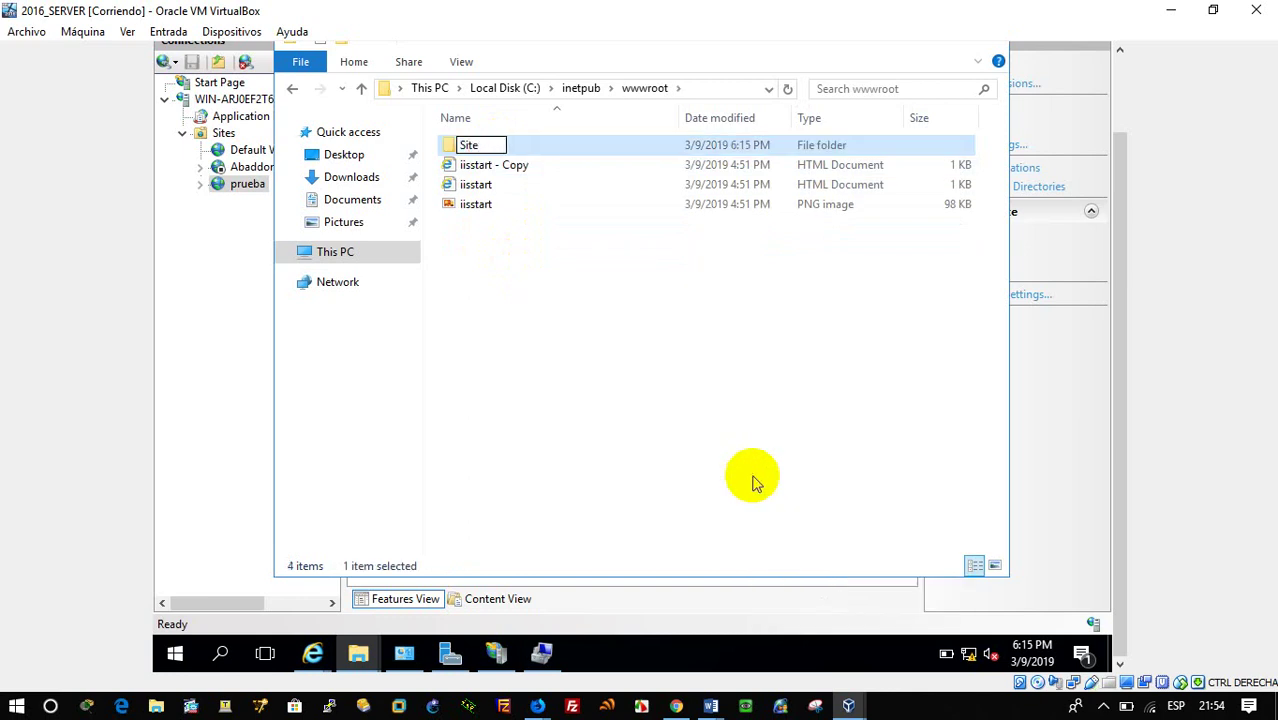
pyautogui.write('AbaddonSV')
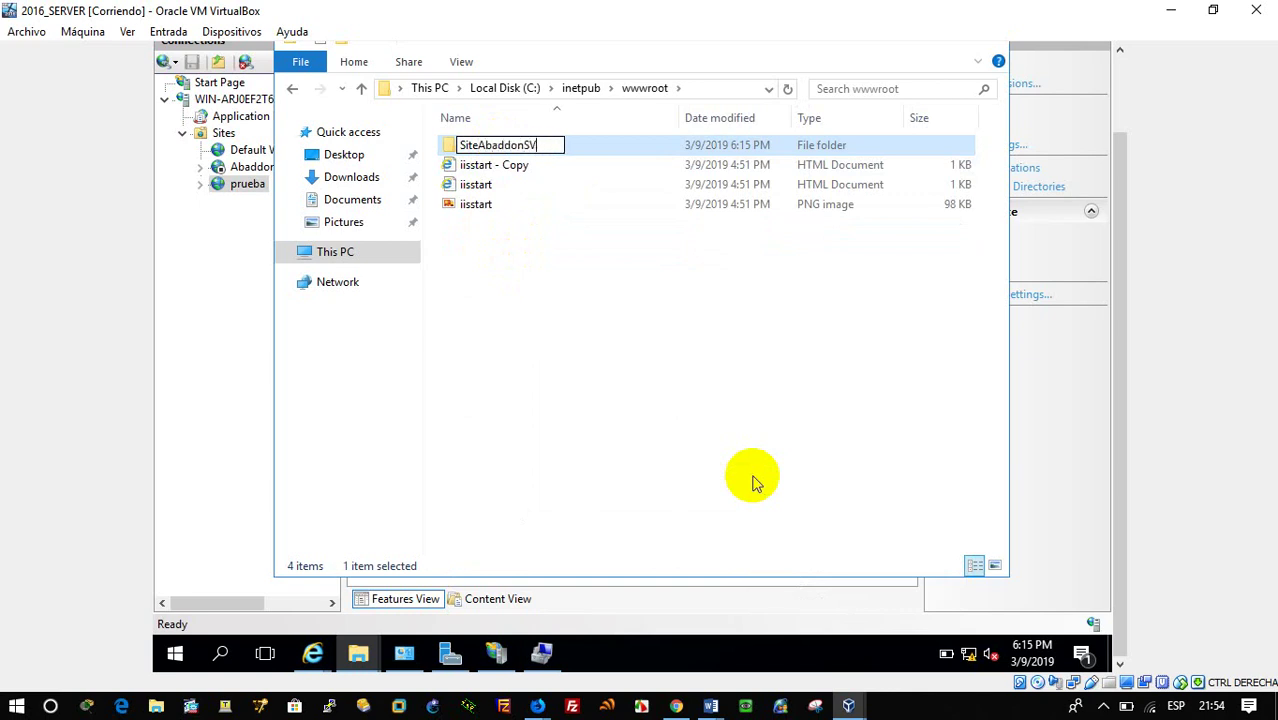
pyautogui.press('Return')
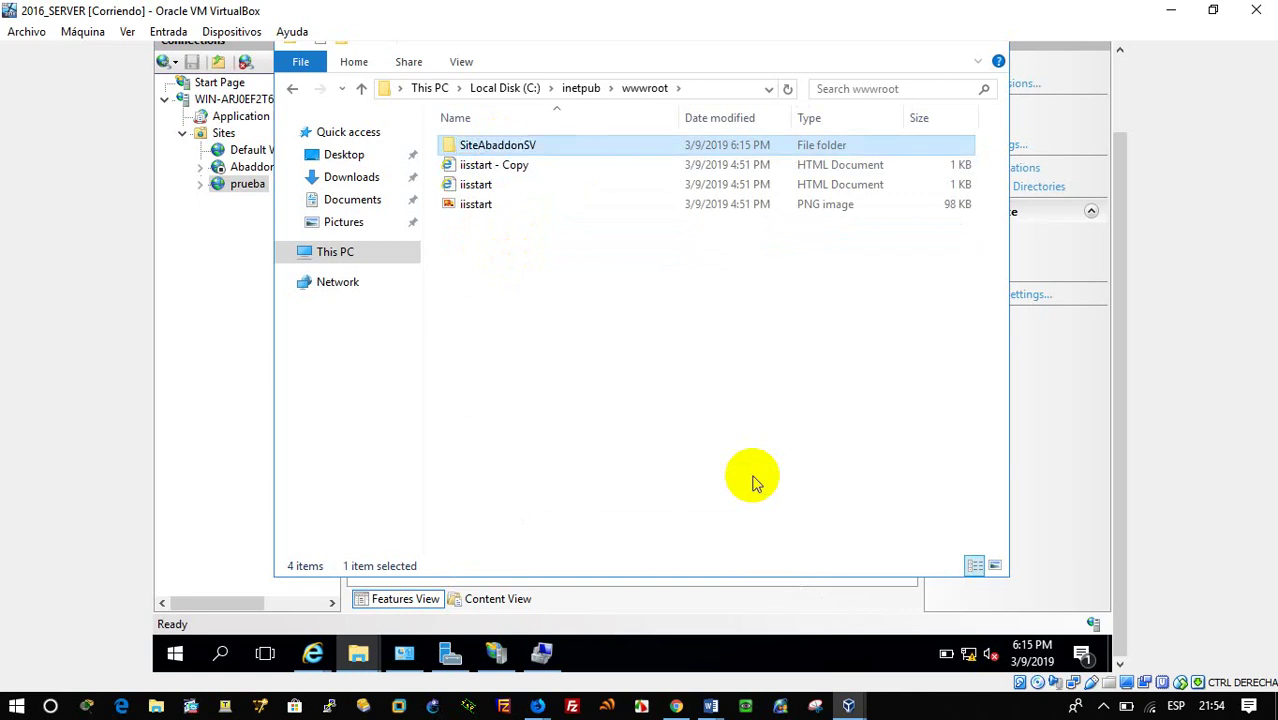
# Step: Move the "iisstart - Copy" HTML file into the SiteAbaddonSV folder and open that folder
pyautogui.click(509, 168)
pyautogui.moveTo(509, 168)
pyautogui.mouseDown()
pyautogui.moveTo(528, 132)
pyautogui.moveTo(518, 147)
pyautogui.mouseUp()
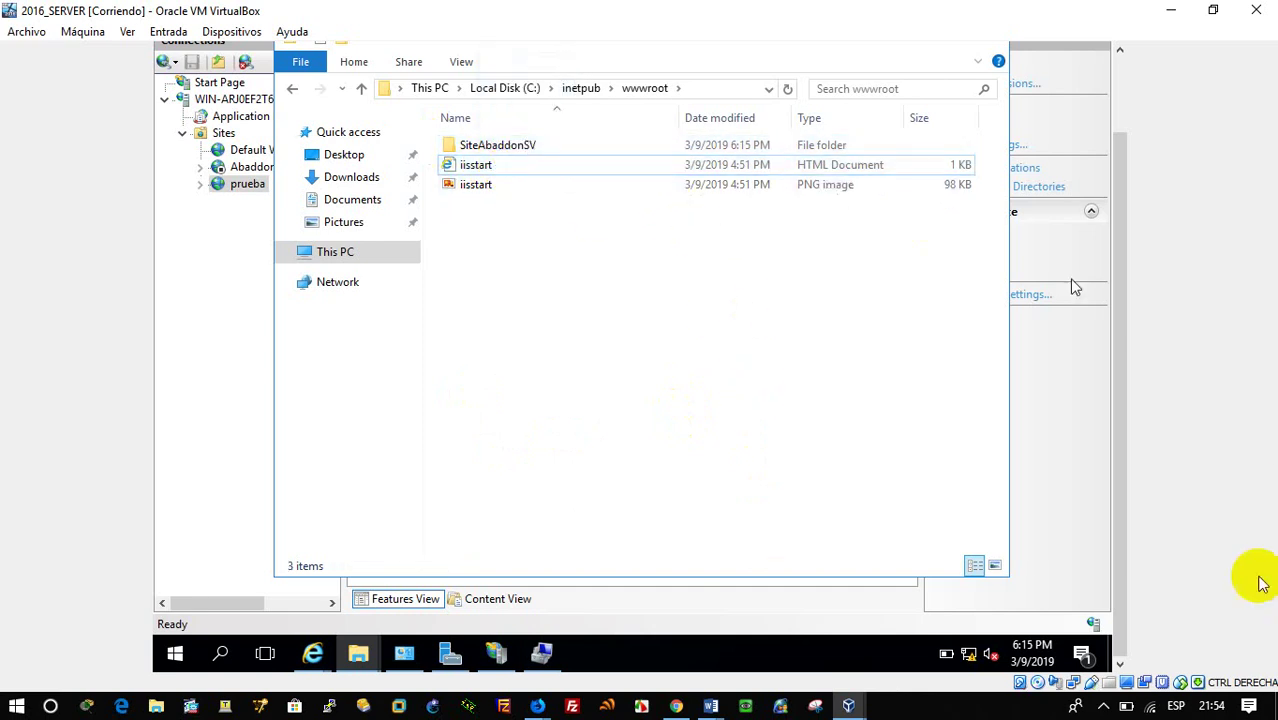
pyautogui.doubleClick(512, 145)
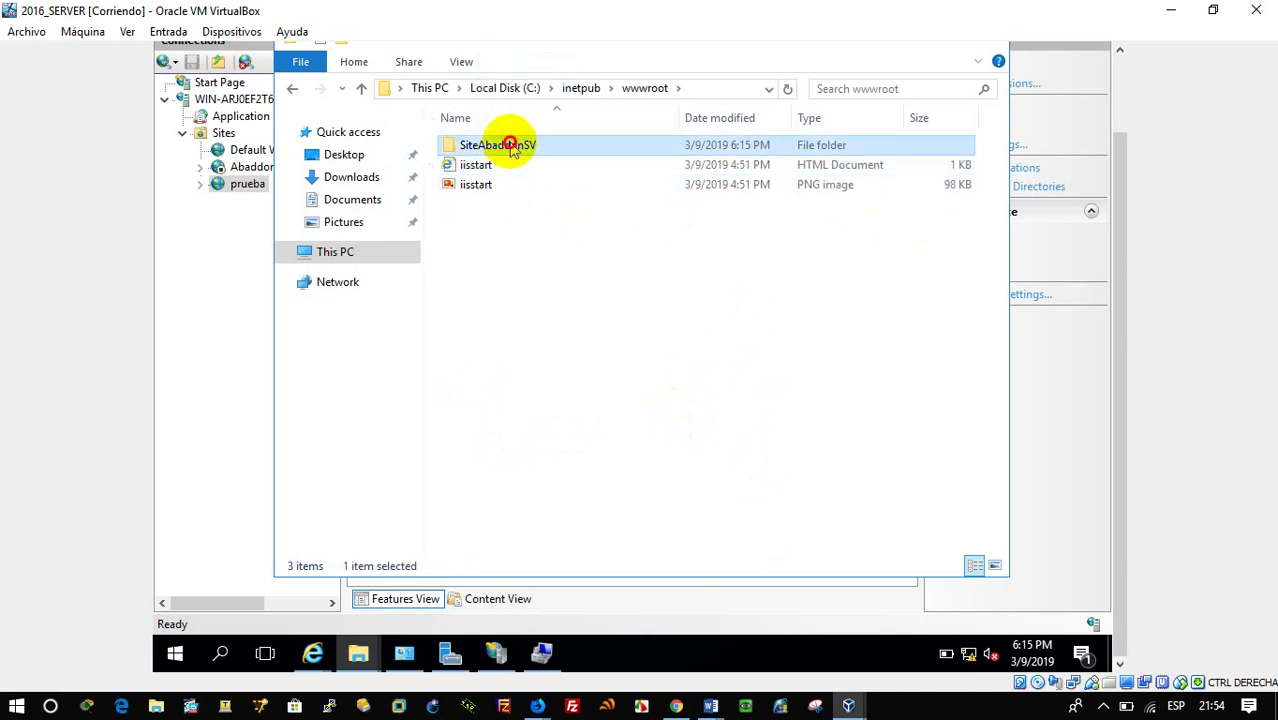
# Step: Rename the copied HTML file in SiteAbaddonSV to iisstart
pyautogui.click(513, 148)
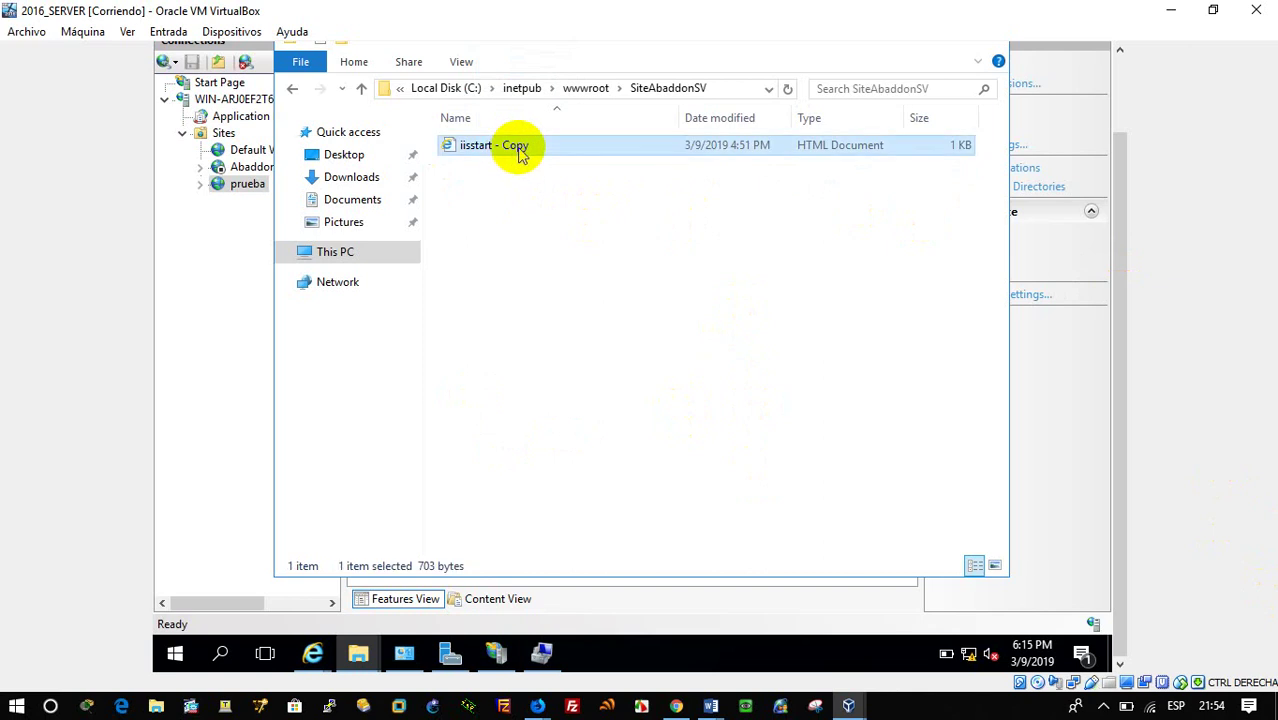
pyautogui.click(508, 148)
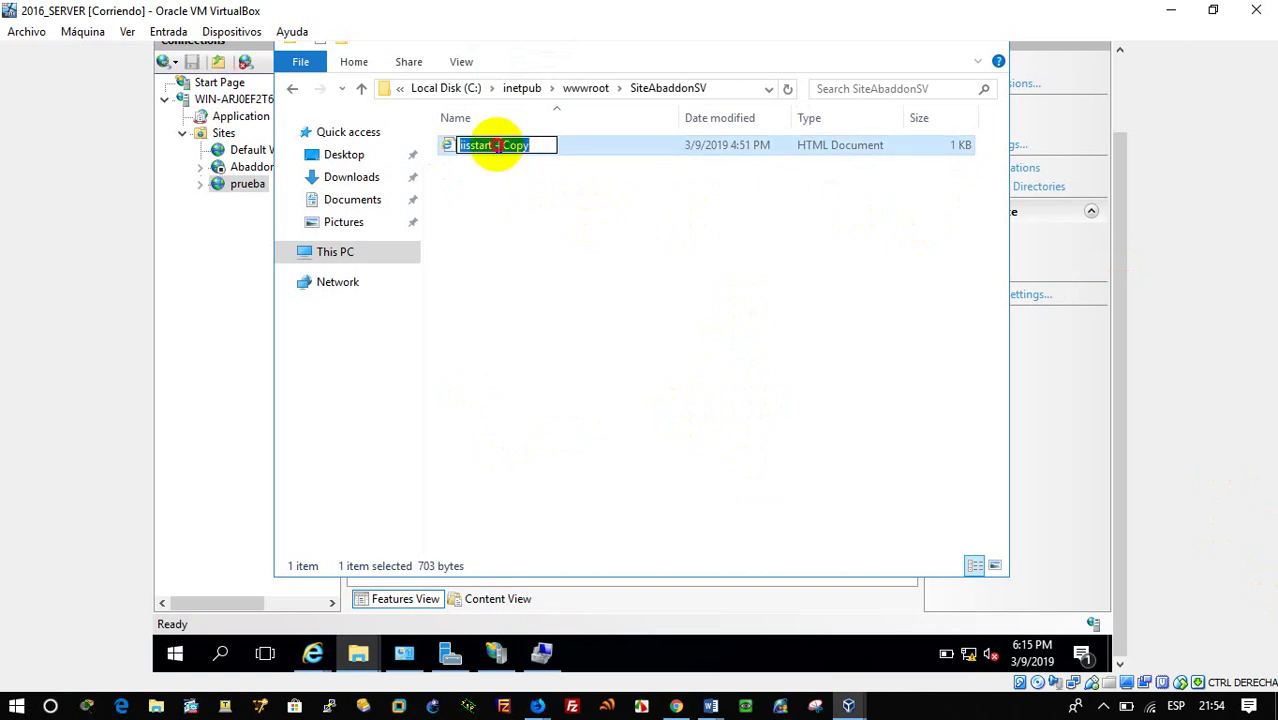
pyautogui.moveTo(495, 145); pyautogui.dragTo(540, 145)
pyautogui.press('BackSpace')
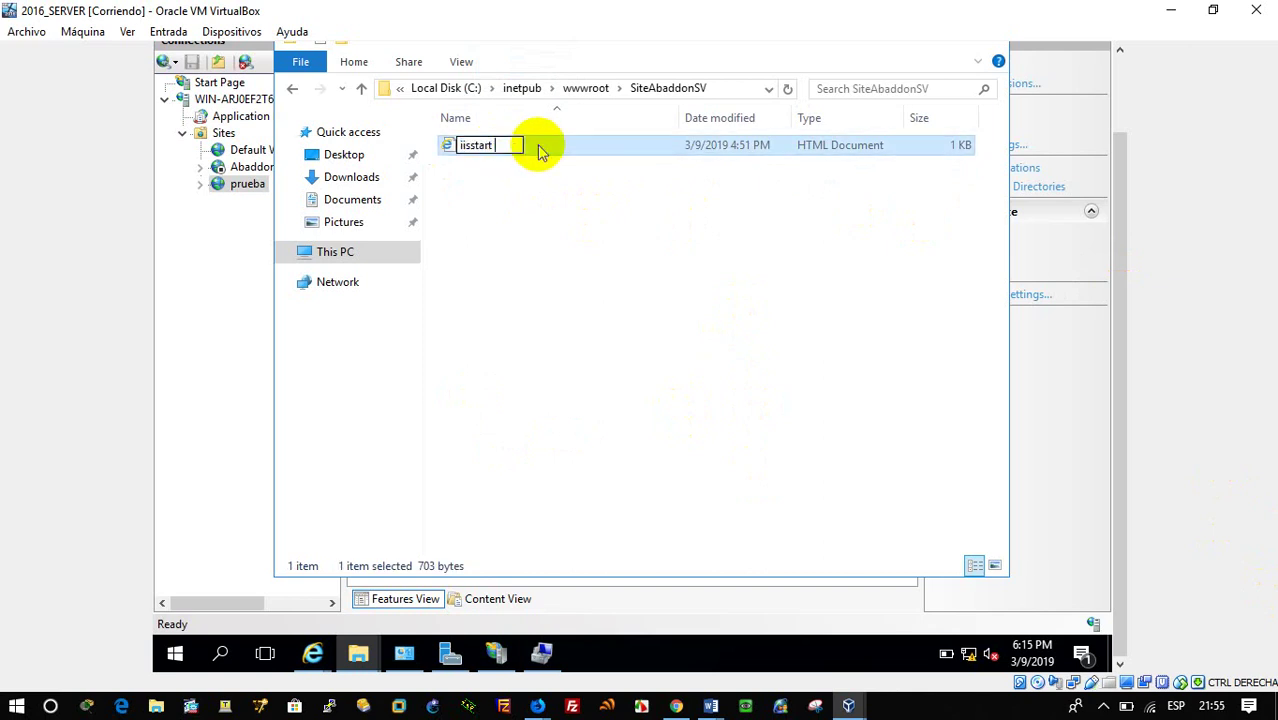
pyautogui.press('Return')
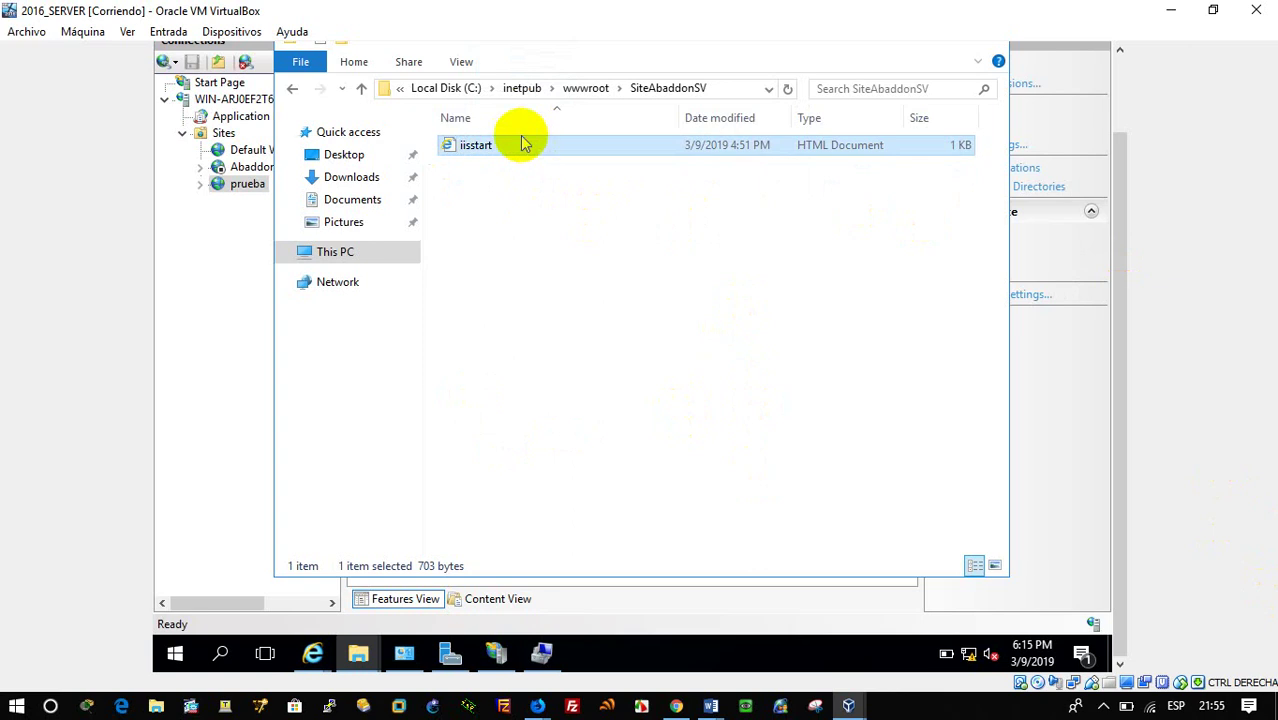
# Step: Open the iisstart copy in Notepad and replace its page title text with "JCNET>NET"
pyautogui.rightClick(522, 139)
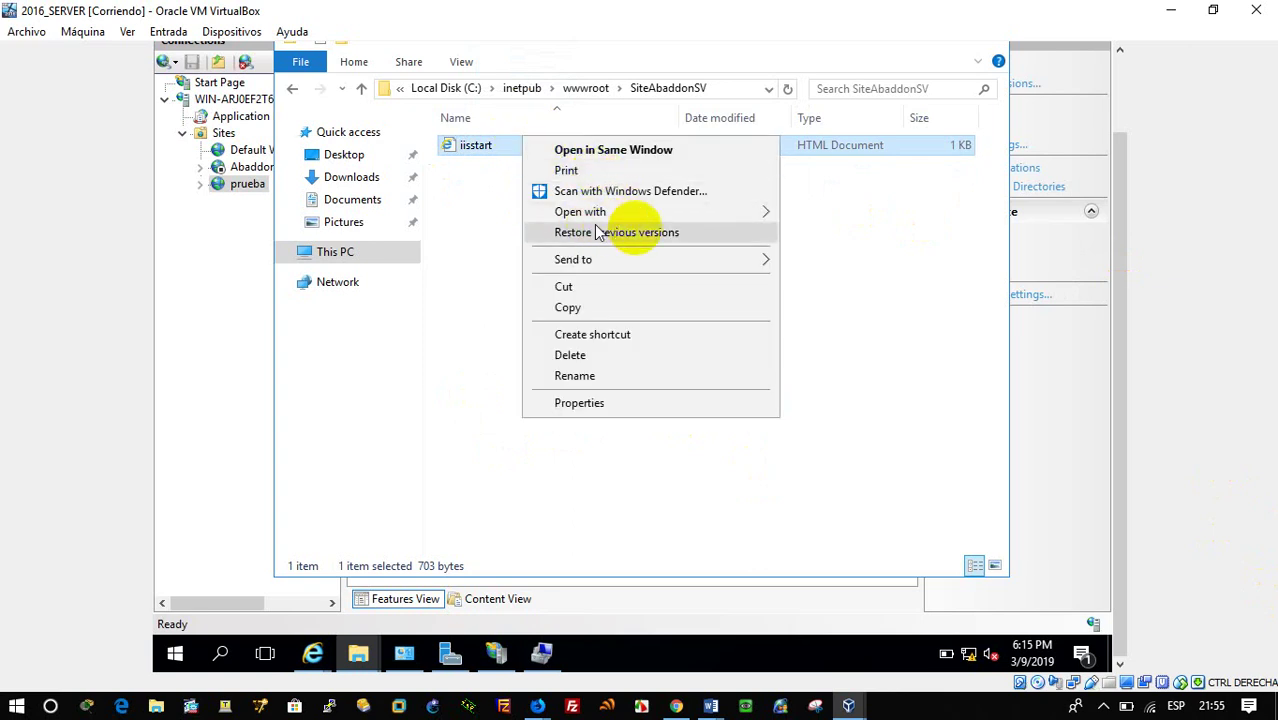
pyautogui.moveTo(736, 212)
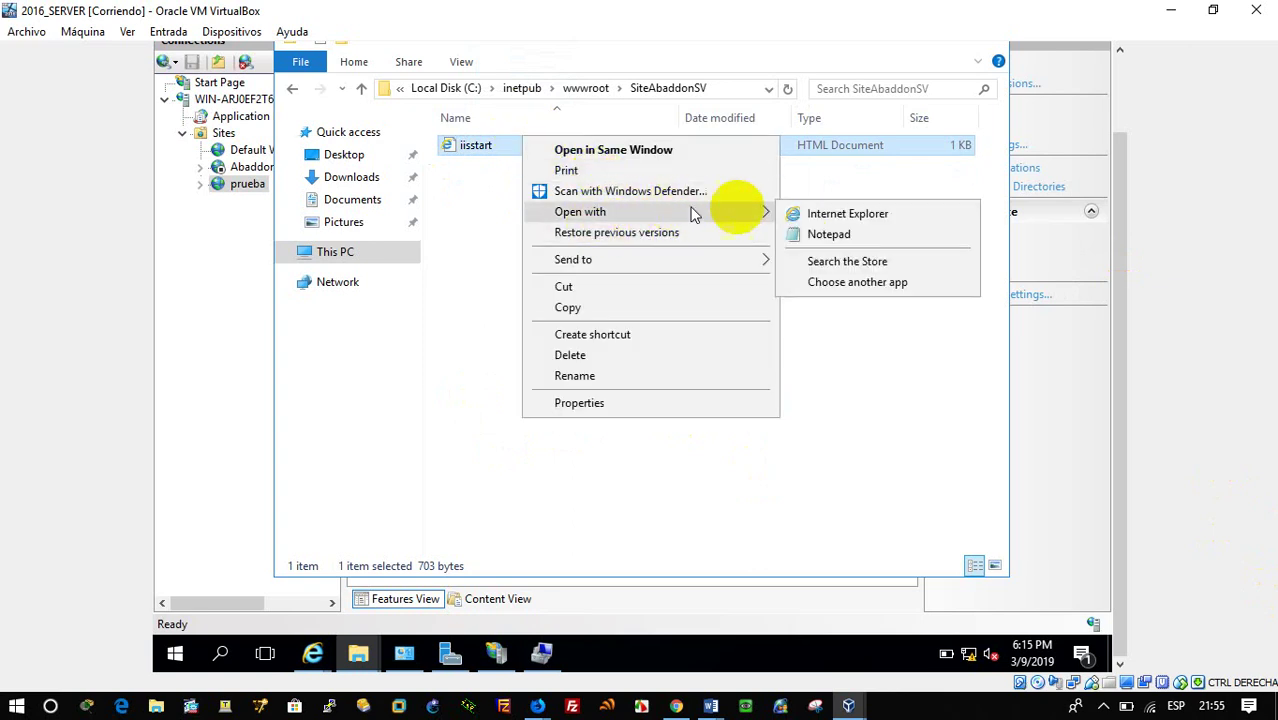
pyautogui.click(815, 235)
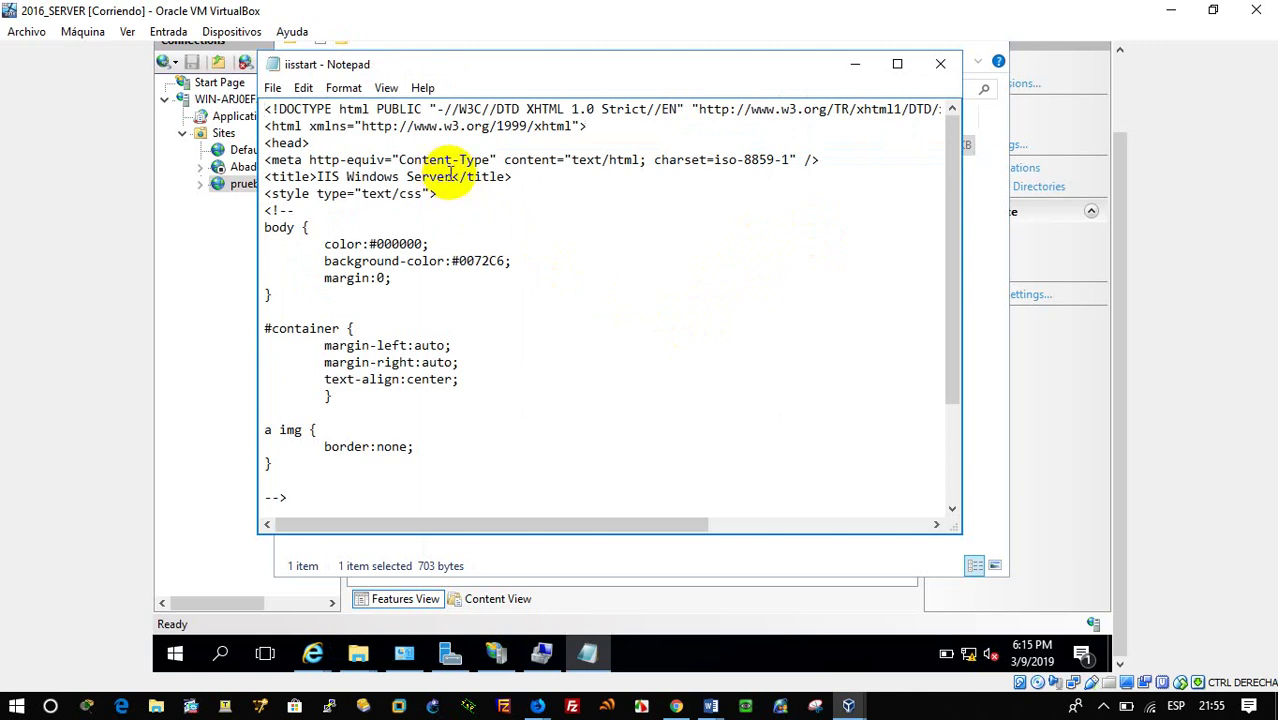
pyautogui.moveTo(452, 175); pyautogui.dragTo(318, 175)
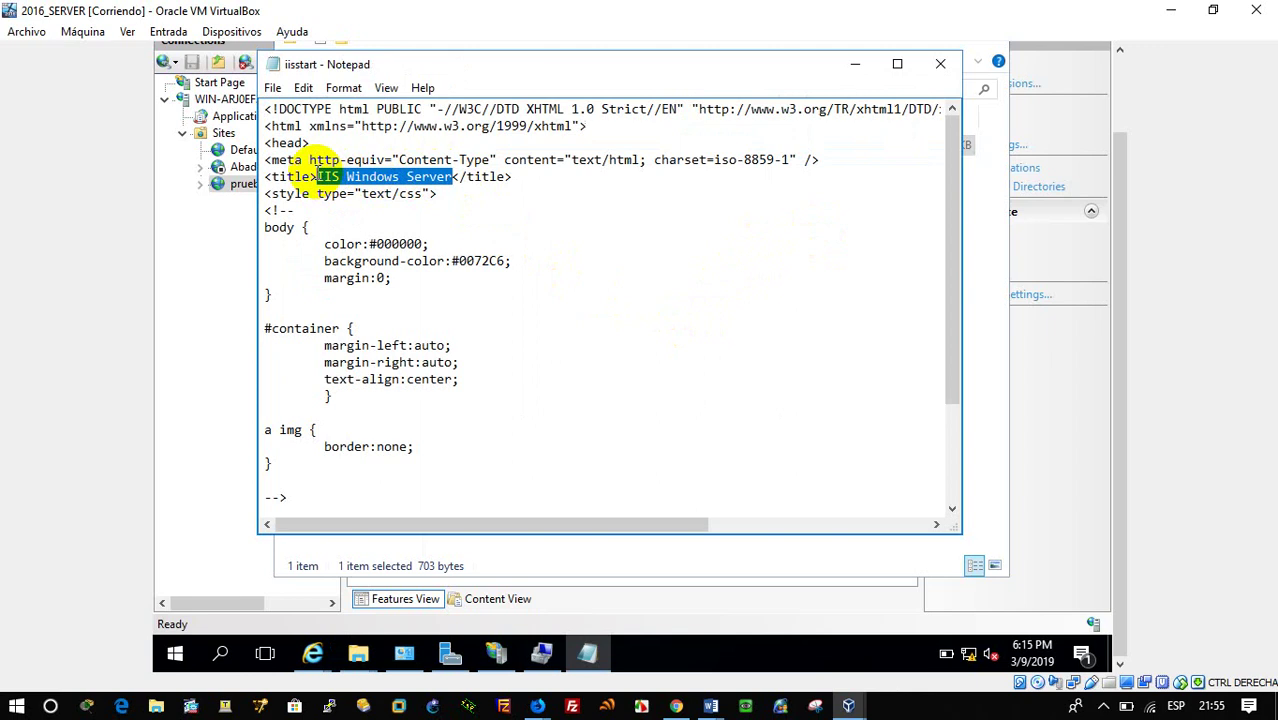
pyautogui.write('JC')
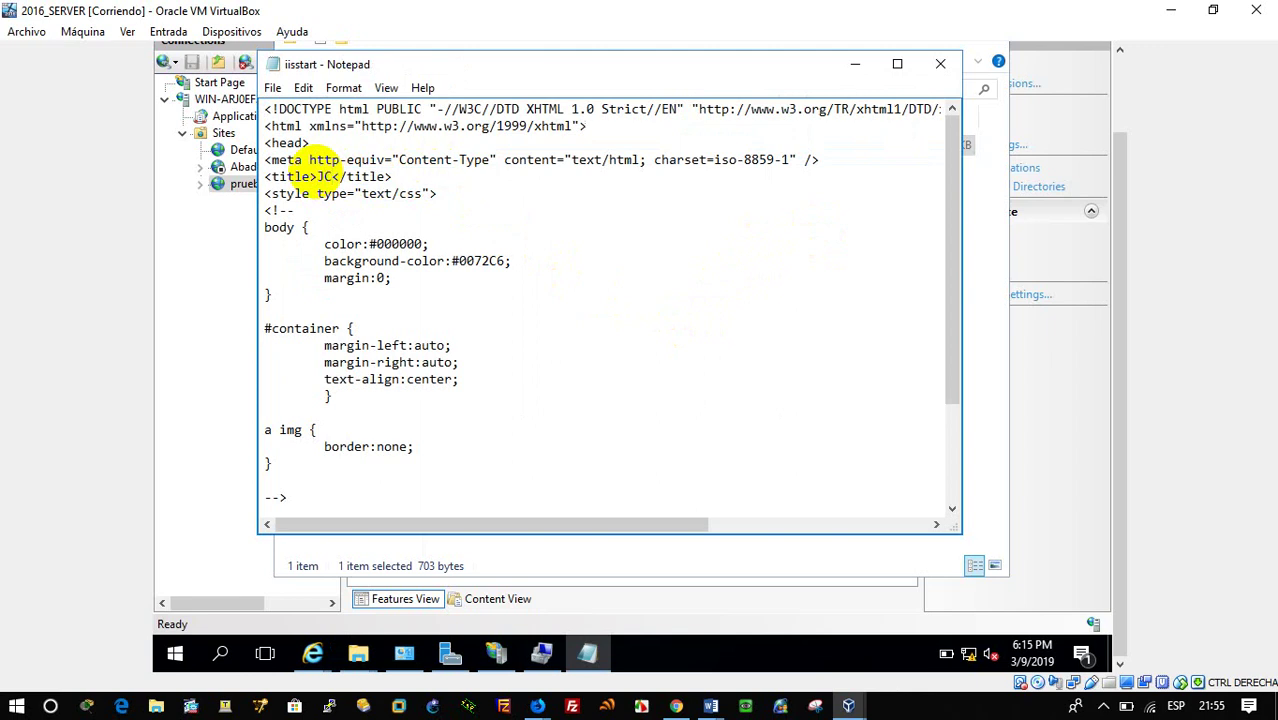
pyautogui.write('NET>NET')
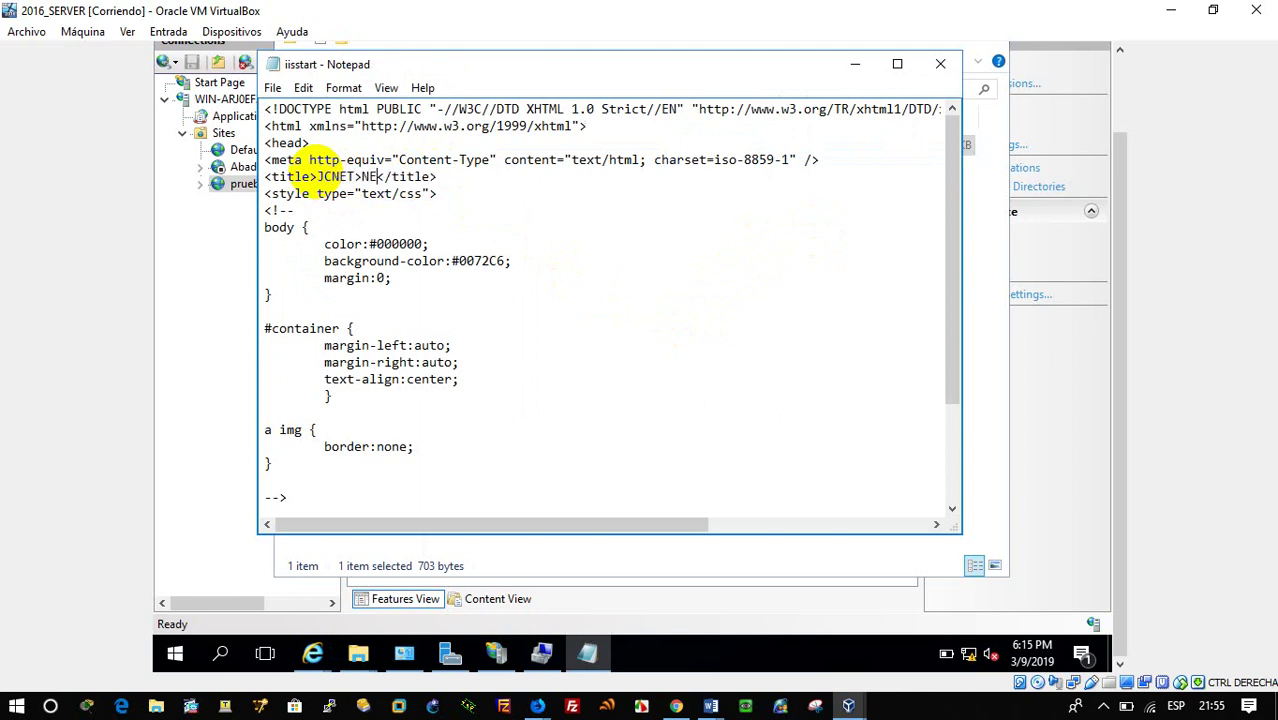
# Step: Maximize the Notepad window and delete the code from the body style rule through the end of the image link line
pyautogui.scroll(-3, 334, 291)
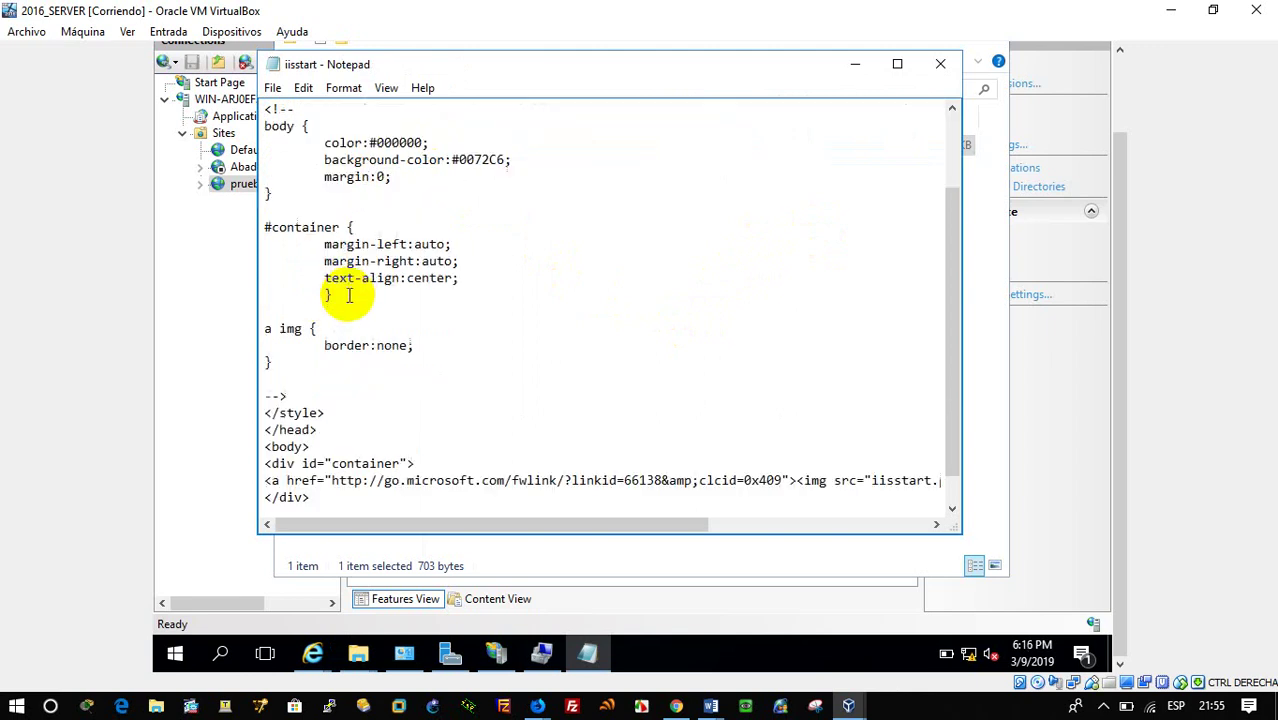
pyautogui.scroll(3, 349, 295)
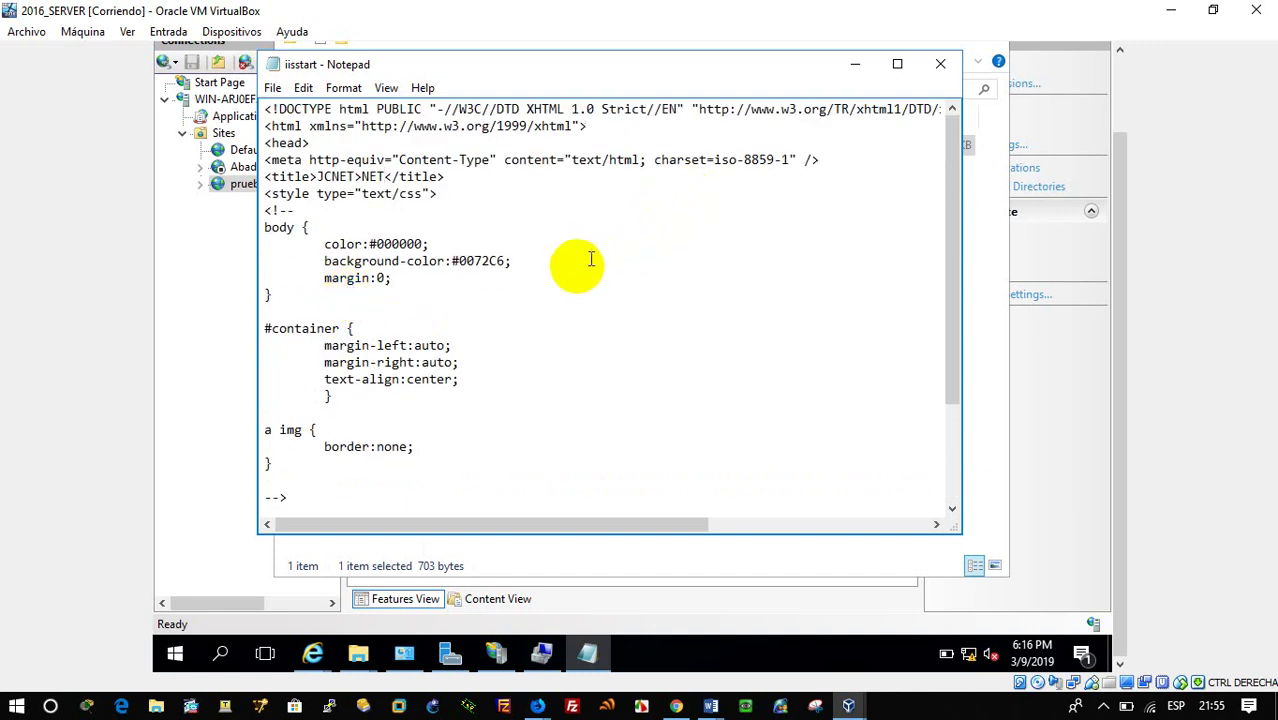
pyautogui.scroll(-1, 578, 267)
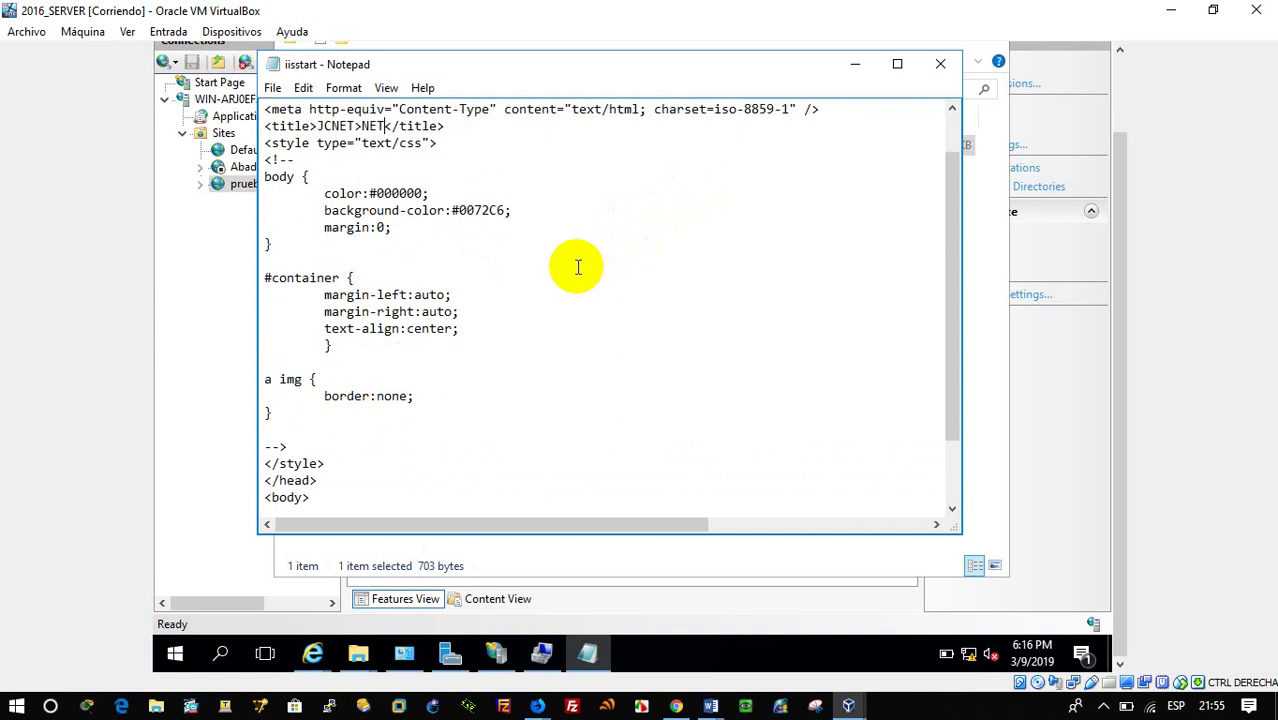
pyautogui.scroll(-2, 578, 267)
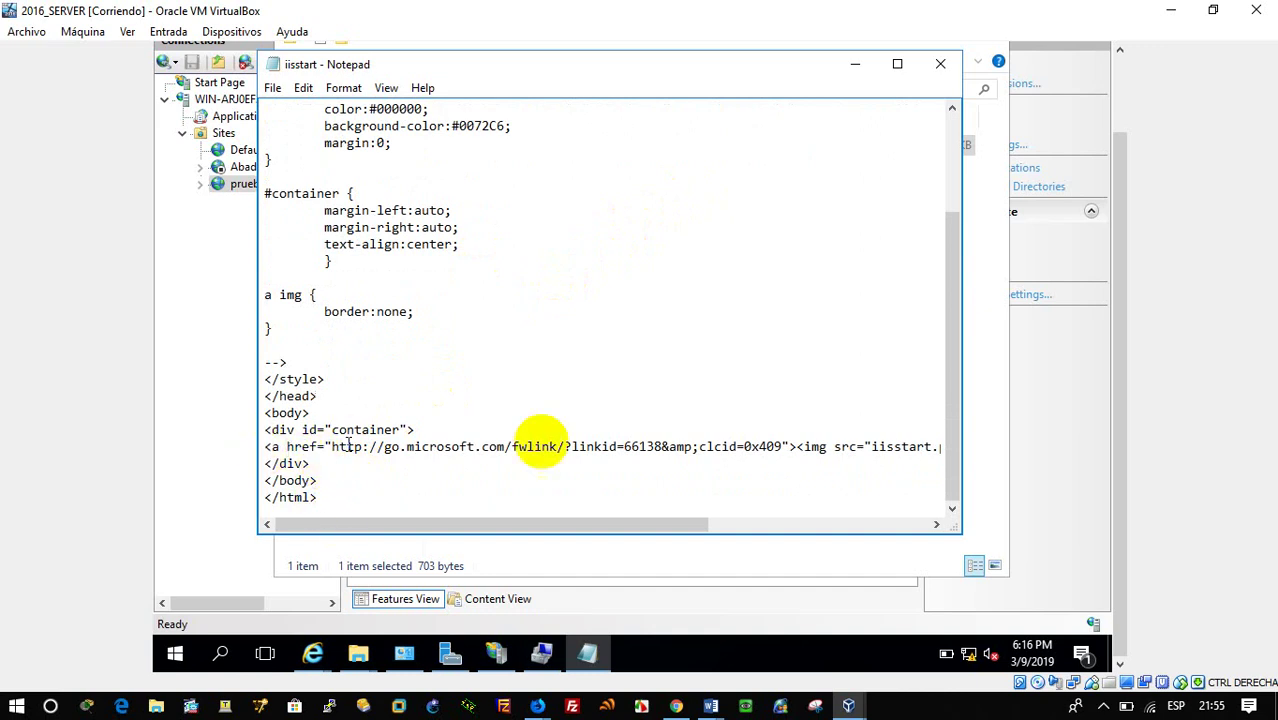
pyautogui.moveTo(745, 531); pyautogui.dragTo(808, 527)
pyautogui.click(908, 65)
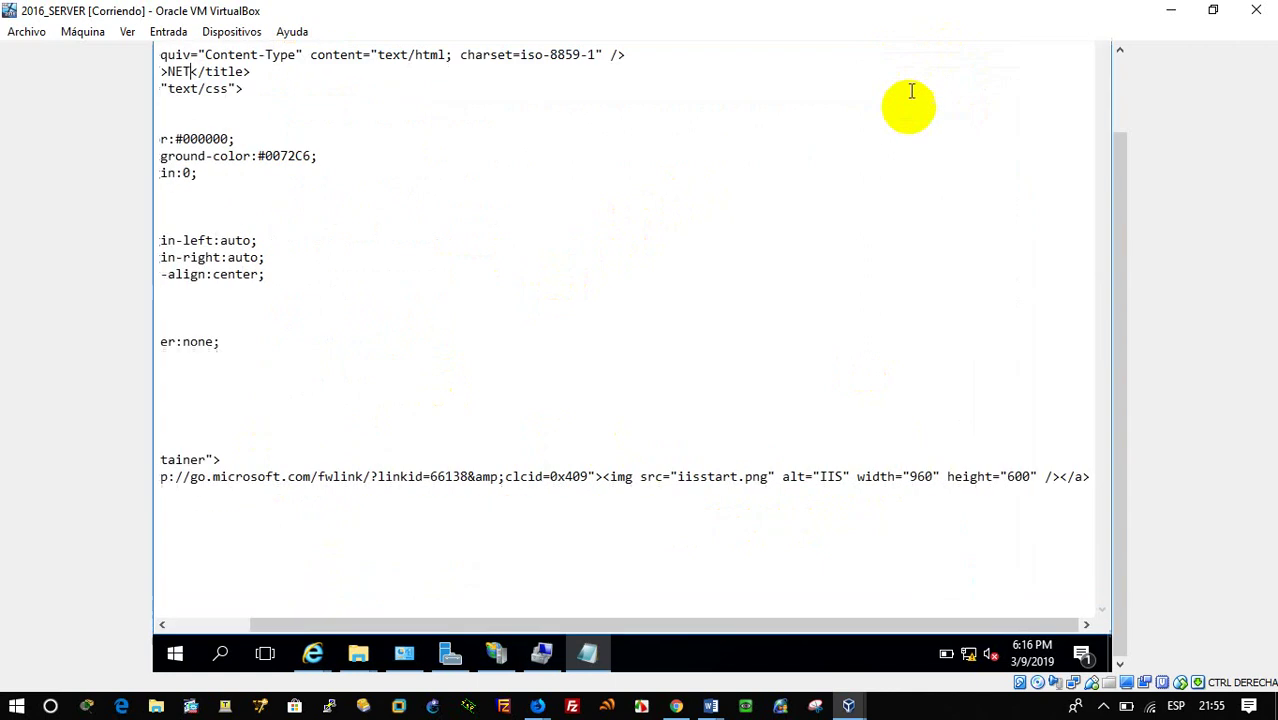
pyautogui.doubleClick(1068, 476)
pyautogui.click(1068, 476)
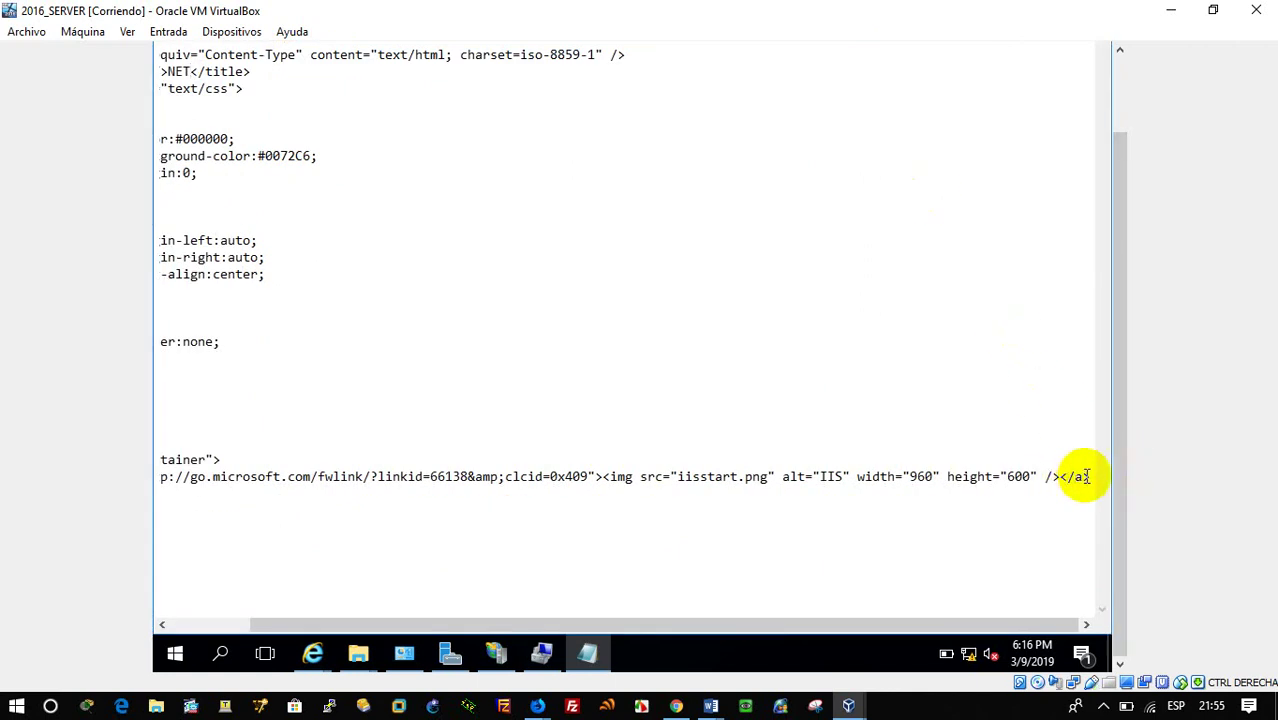
pyautogui.moveTo(1088, 476); pyautogui.dragTo(4, 128)
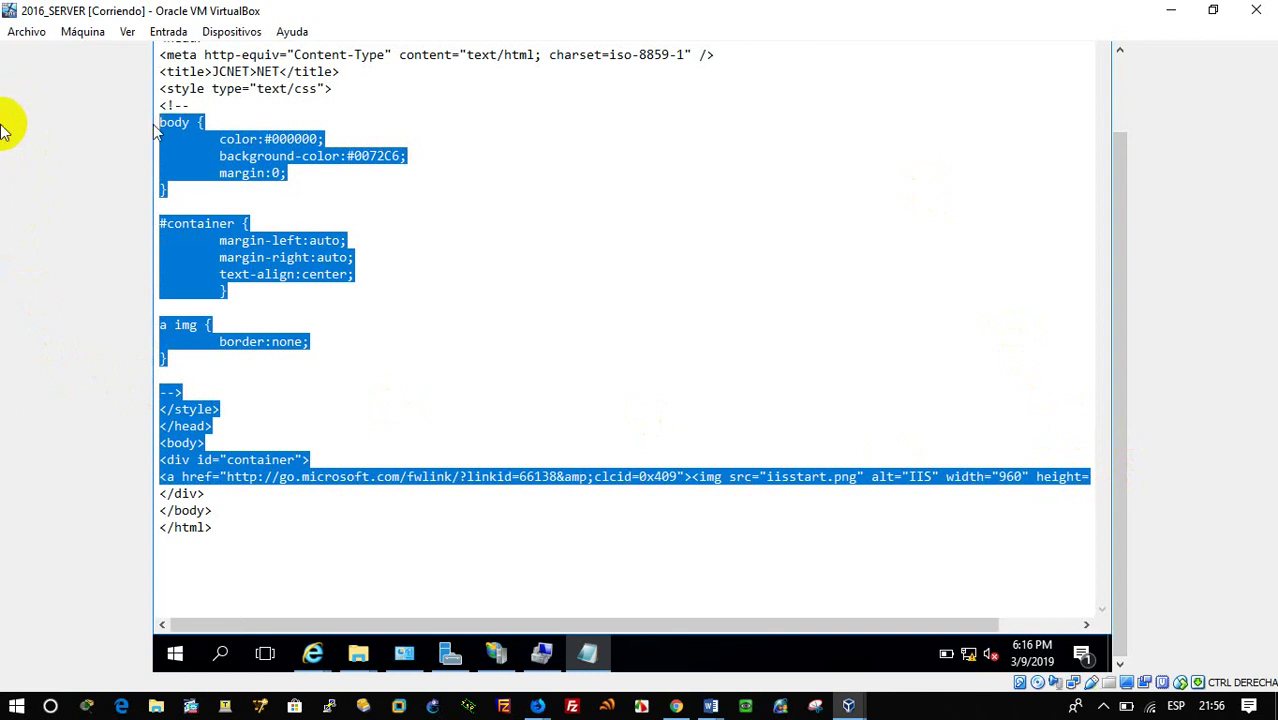
pyautogui.press('Delete')
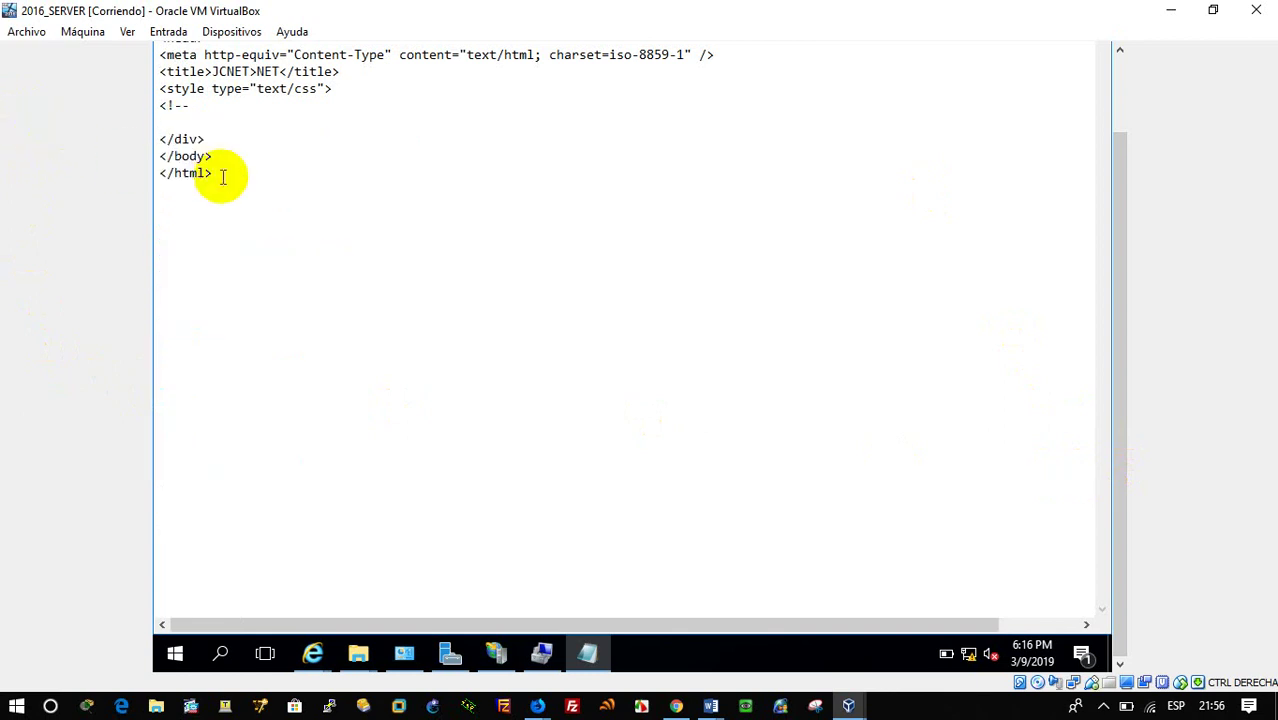
# Step: Replace the leftover style tag, comment opening and closing div lines with the heading <h1>AbaddonSV</h1>
pyautogui.moveTo(1116, 220); pyautogui.dragTo(1112, 163)
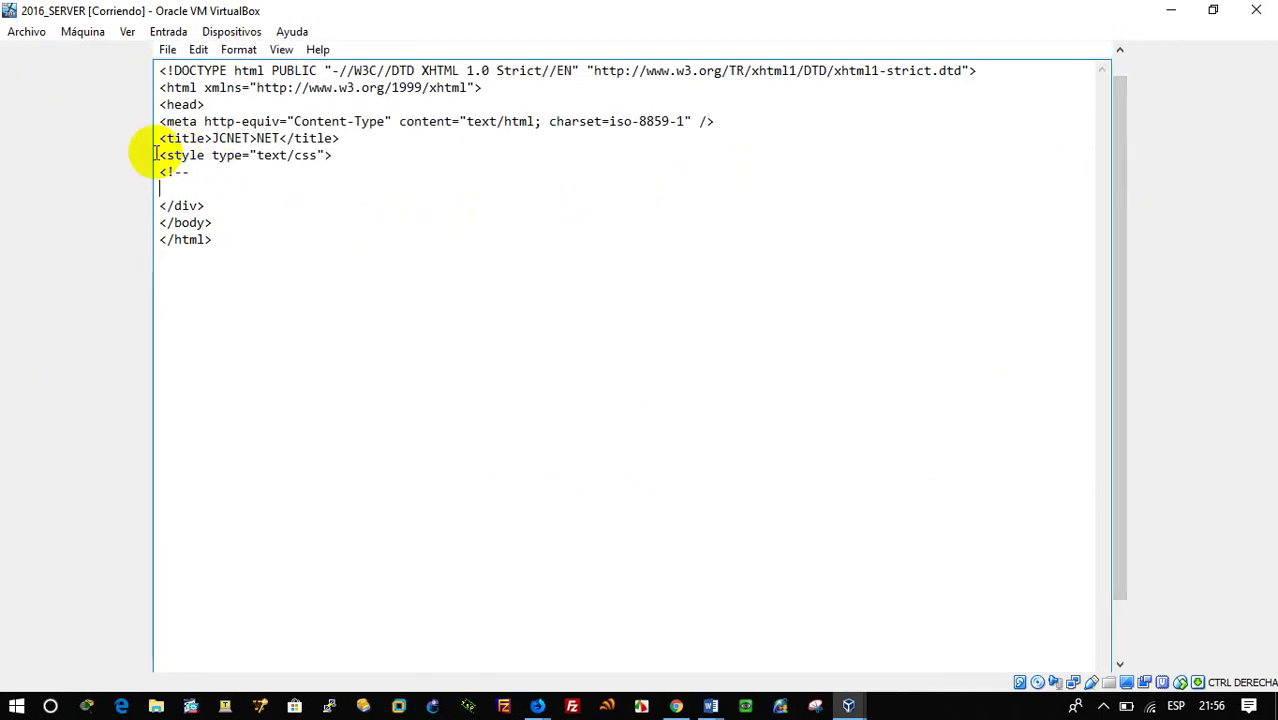
pyautogui.moveTo(160, 155); pyautogui.dragTo(288, 207)
pyautogui.press('Delete')
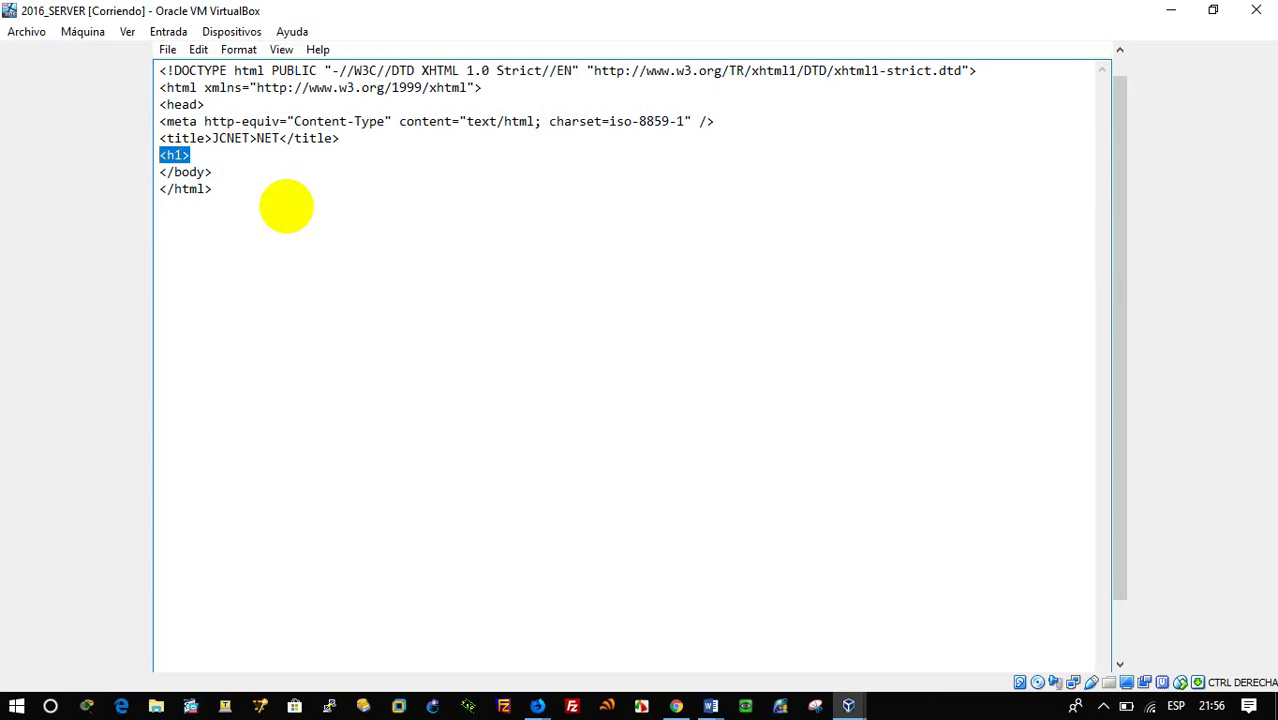
pyautogui.press('Right')
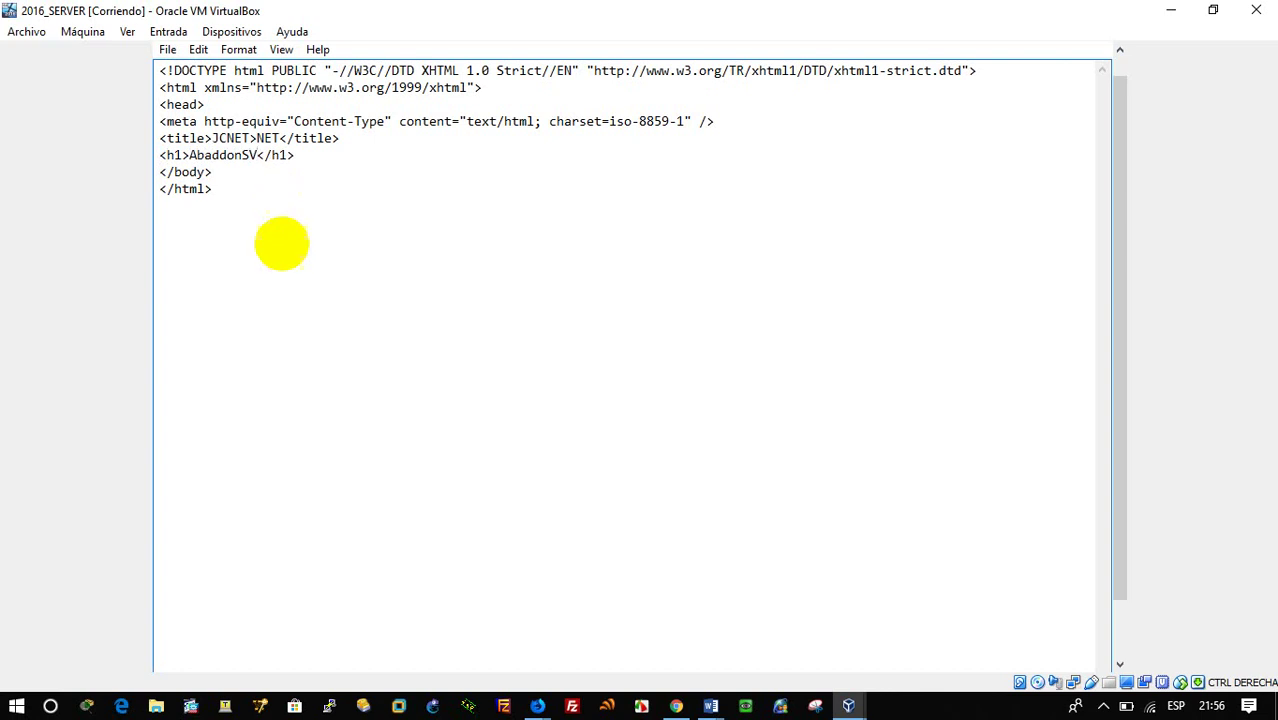
# Step: Save the edited iisstart file in Notepad and switch to IIS Manager
pyautogui.click(168, 50)
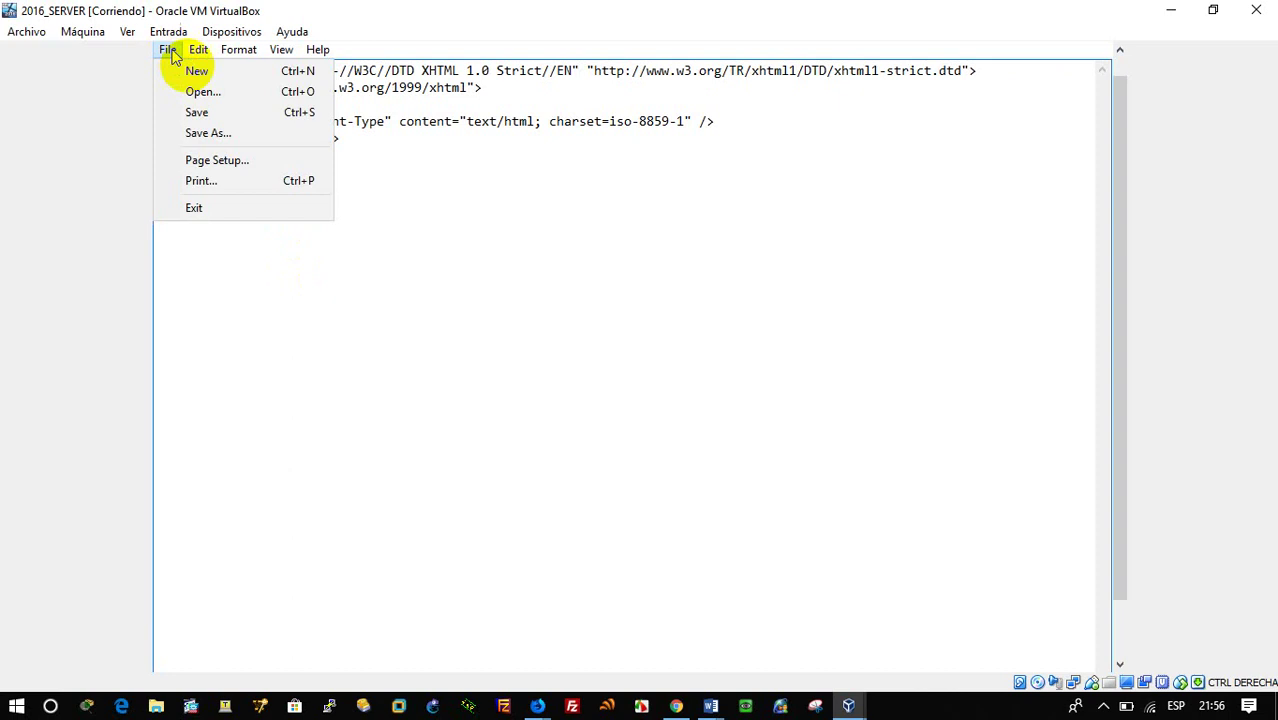
pyautogui.click(214, 113)
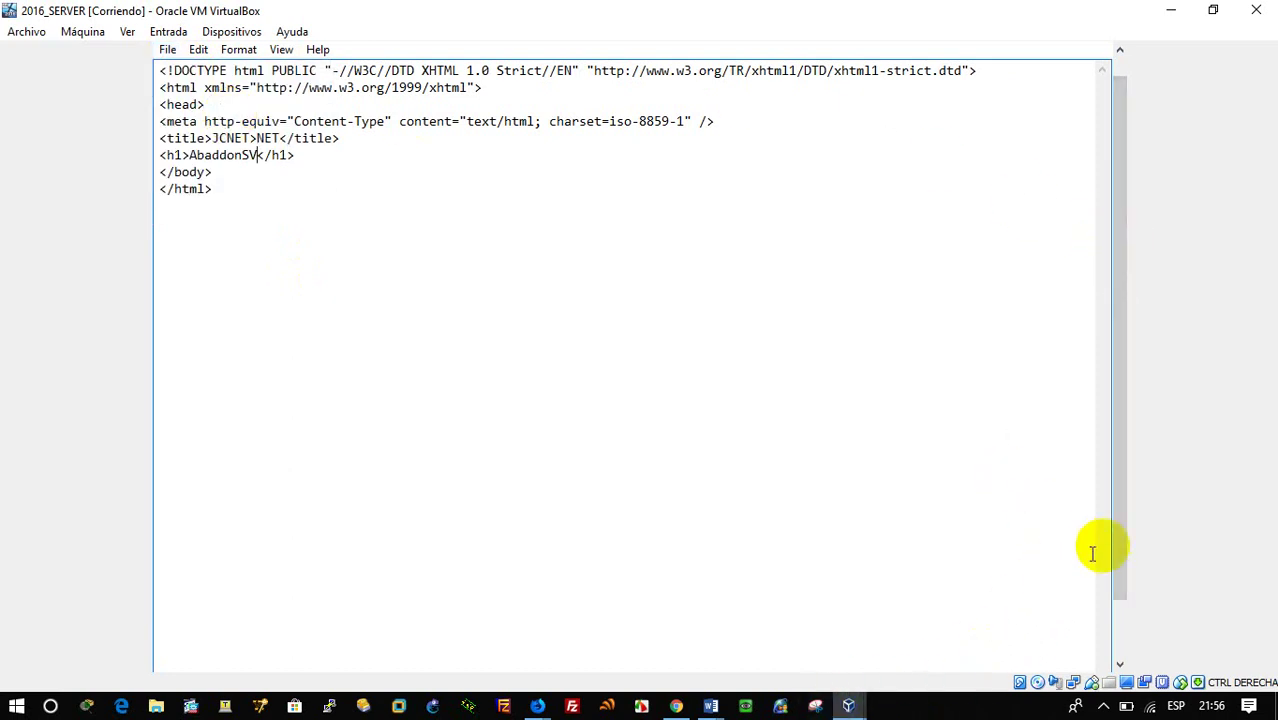
pyautogui.moveTo(1115, 552); pyautogui.dragTo(867, 605)
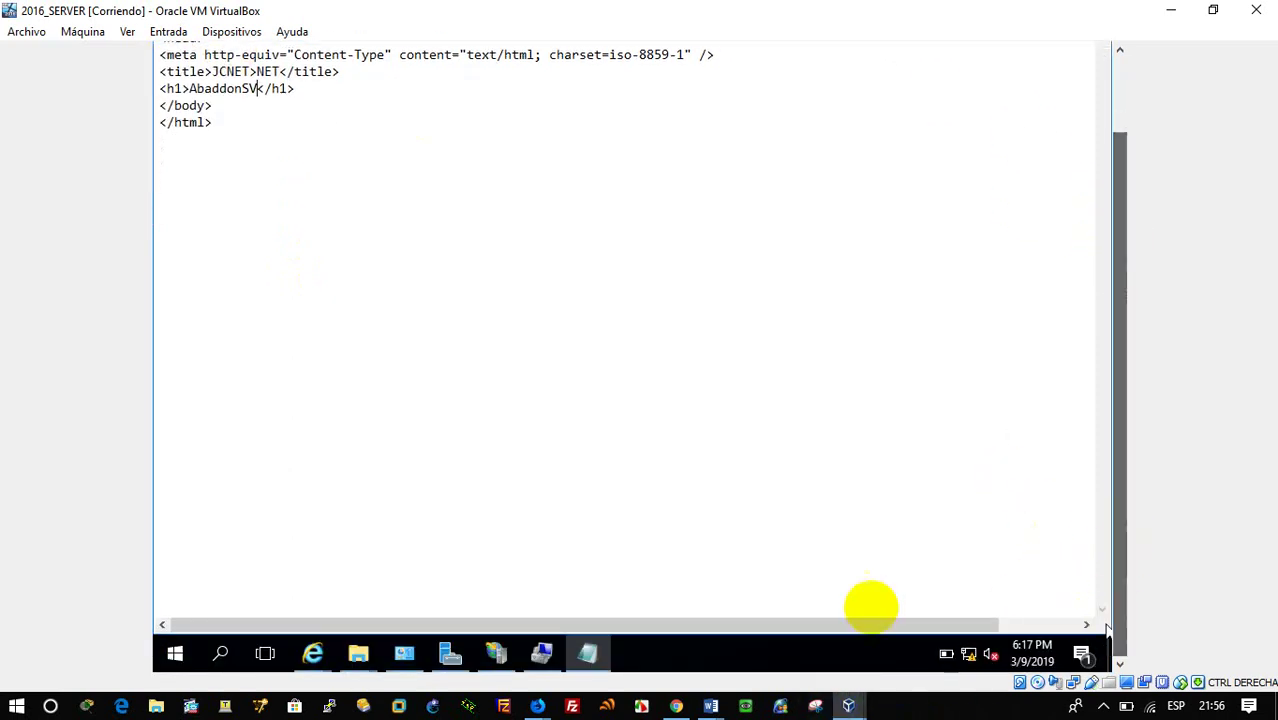
pyautogui.click(494, 650)
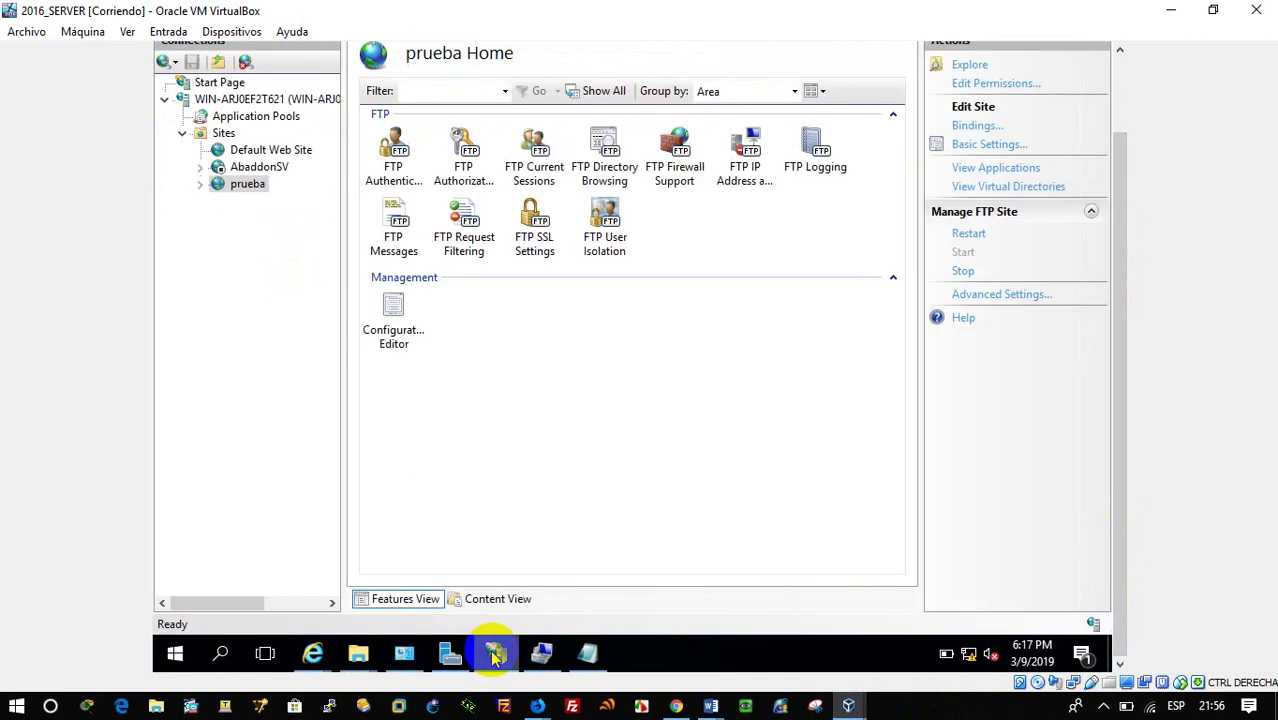
# Step: Start adding a new website under Sites and enter AbaddonSV as the site name
pyautogui.click(224, 134)
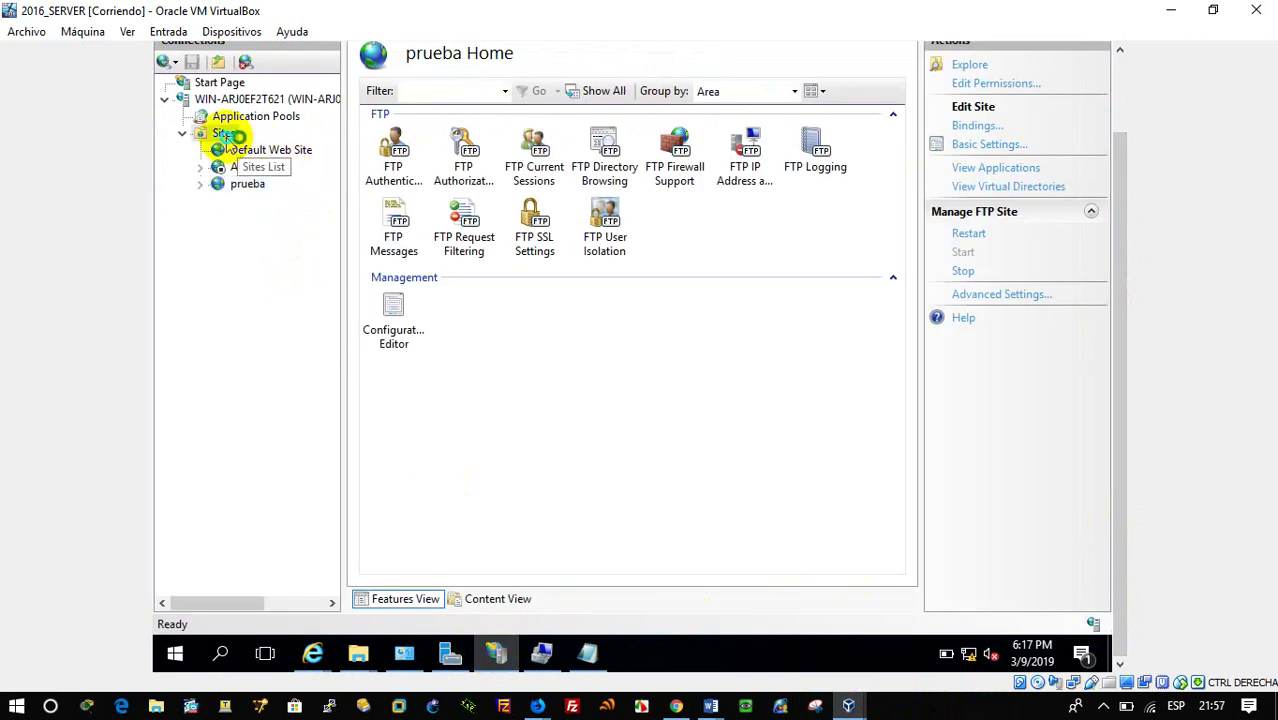
pyautogui.rightClick(224, 134)
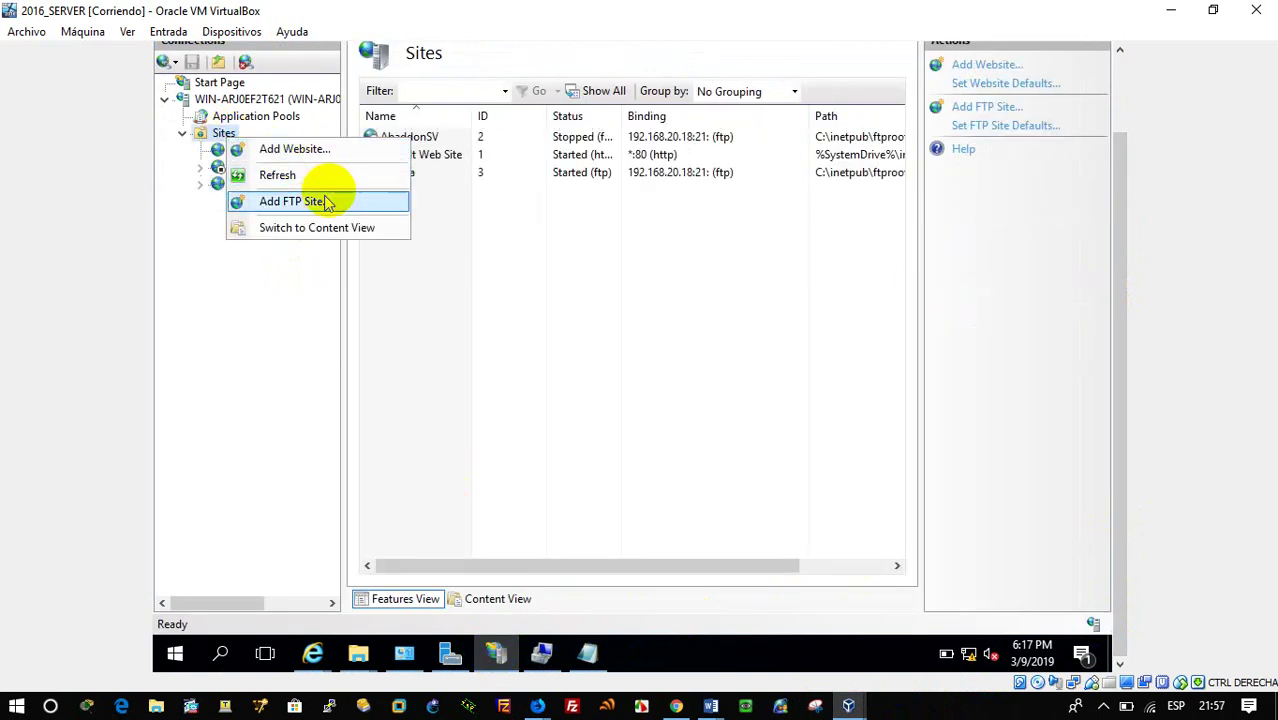
pyautogui.click(336, 152)
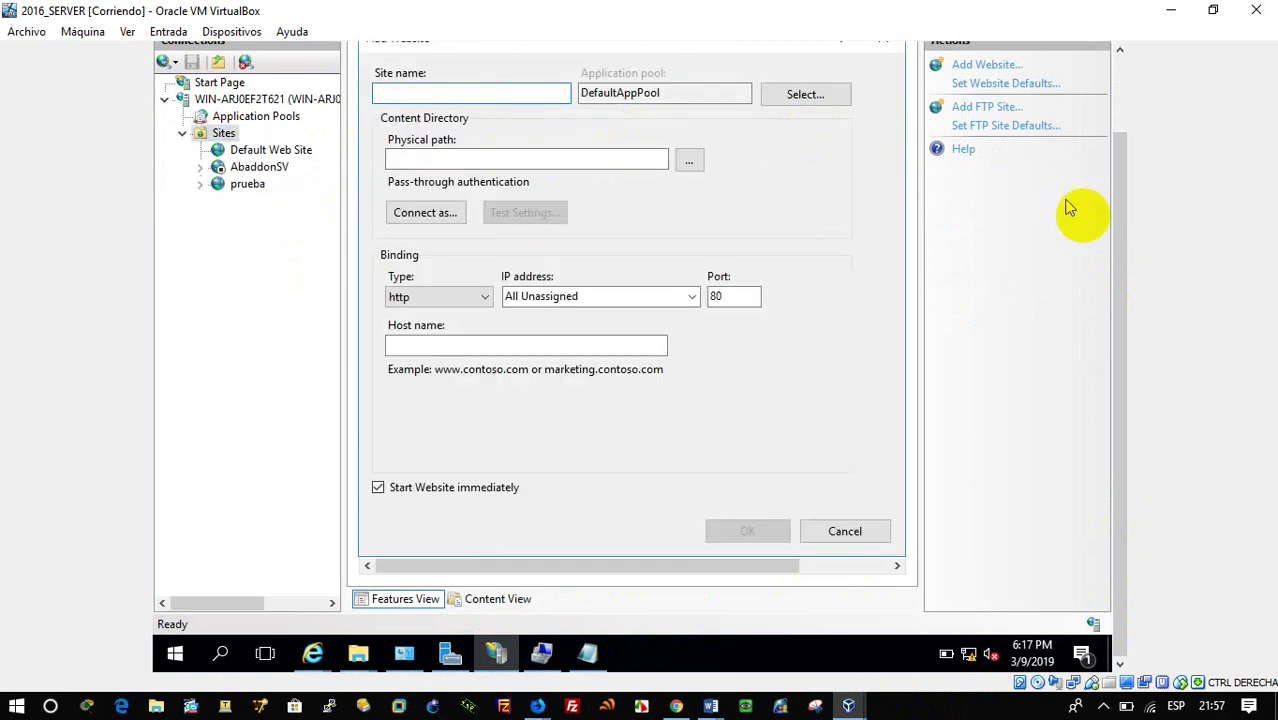
pyautogui.moveTo(1120, 209); pyautogui.dragTo(1122, 163)
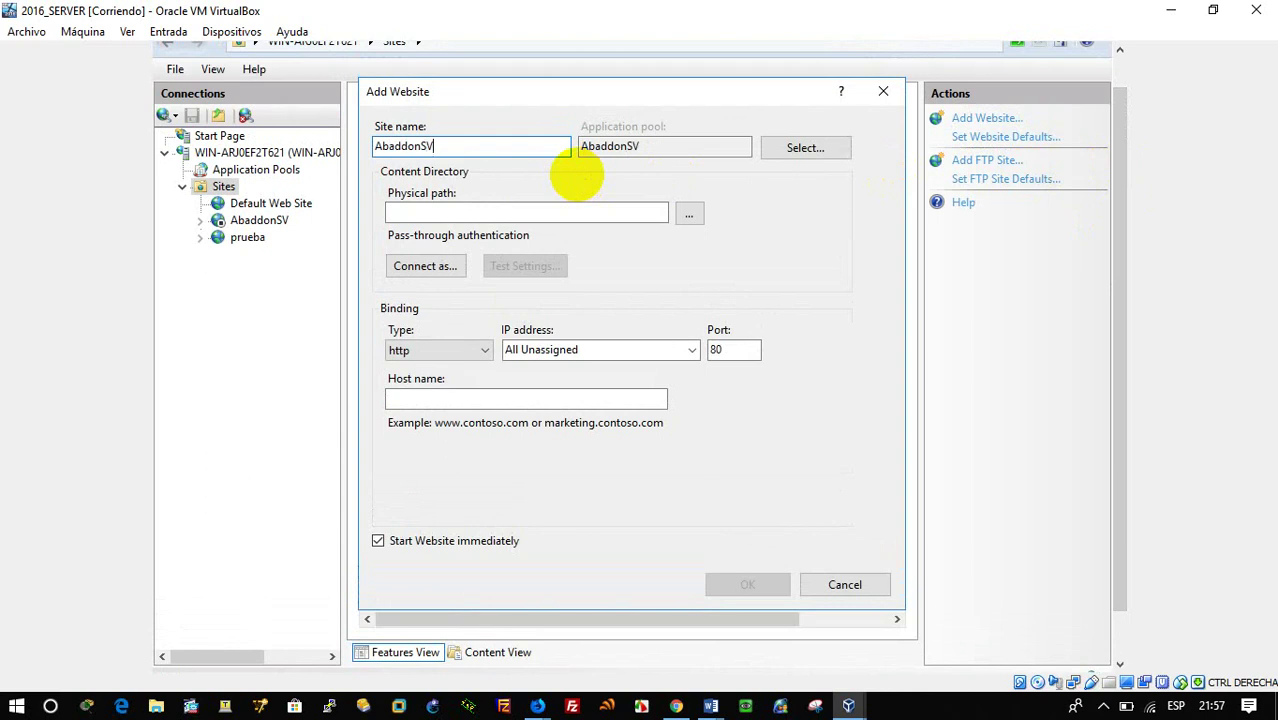
# Step: Set the website's physical path to the folder C:\inetpub\wwwroot\SiteAbaddonSV
pyautogui.click(690, 214)
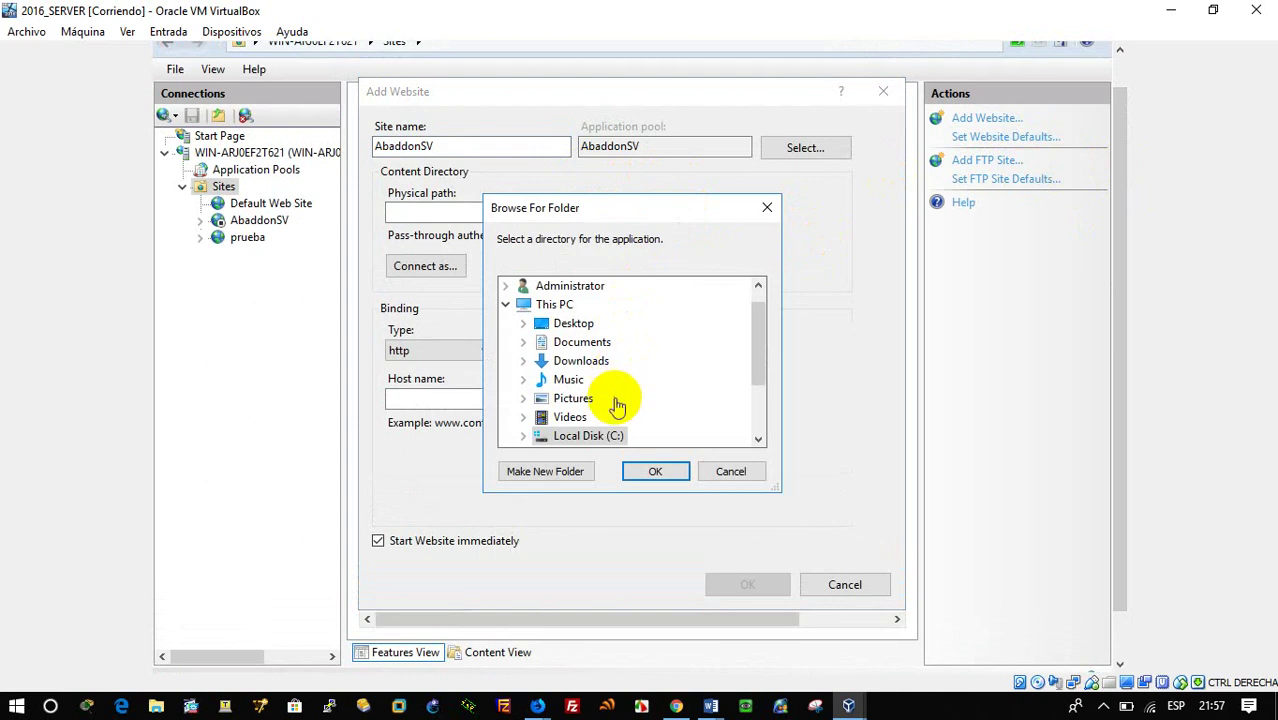
pyautogui.scroll(-2, 617, 404)
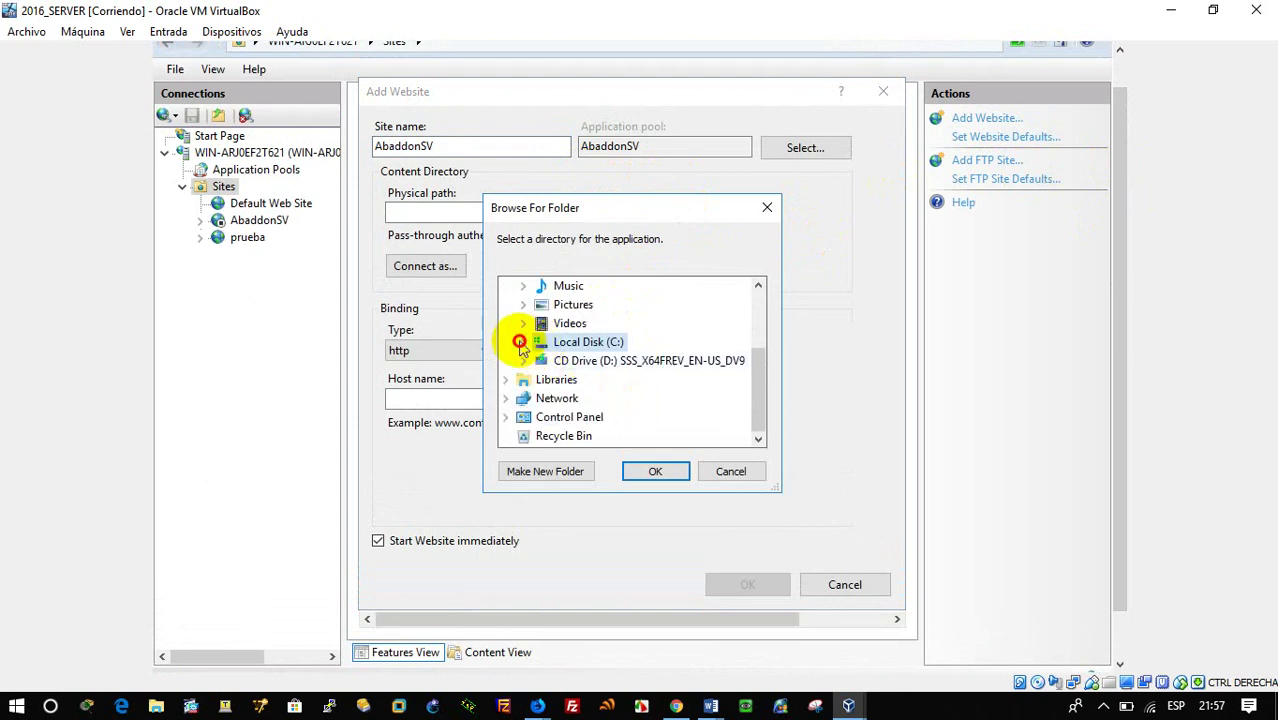
pyautogui.click(520, 343)
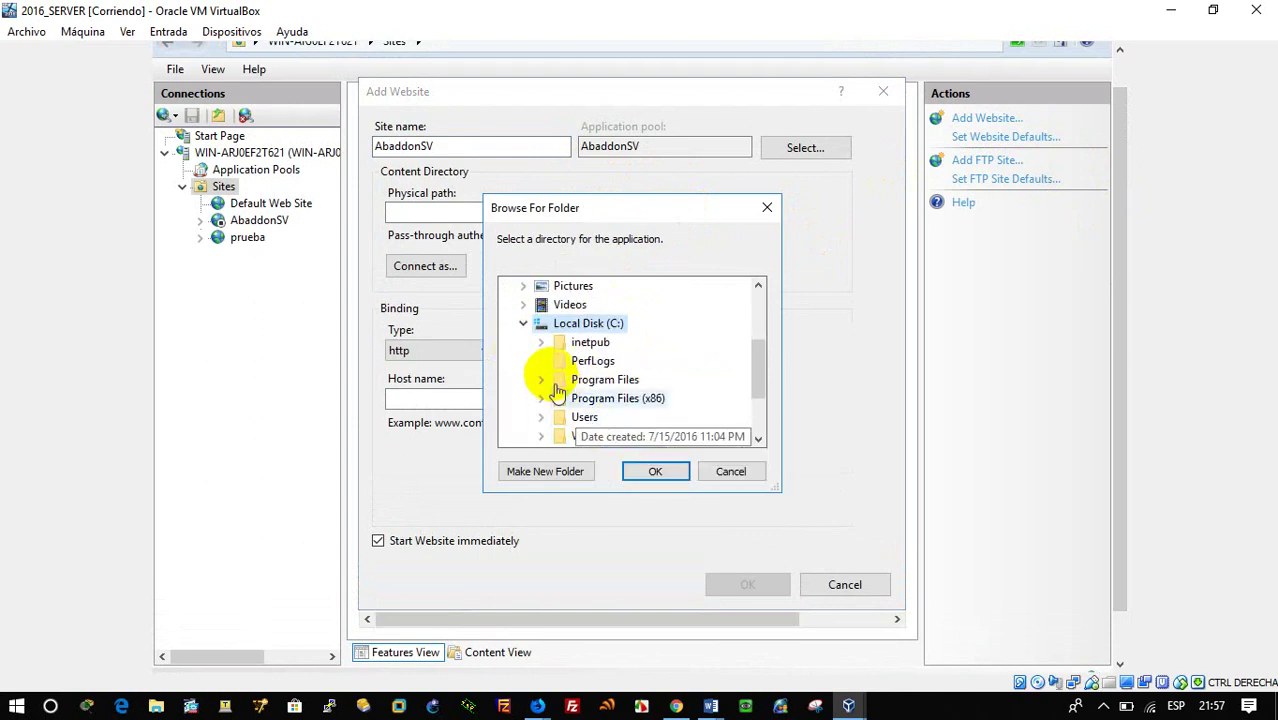
pyautogui.click(541, 342)
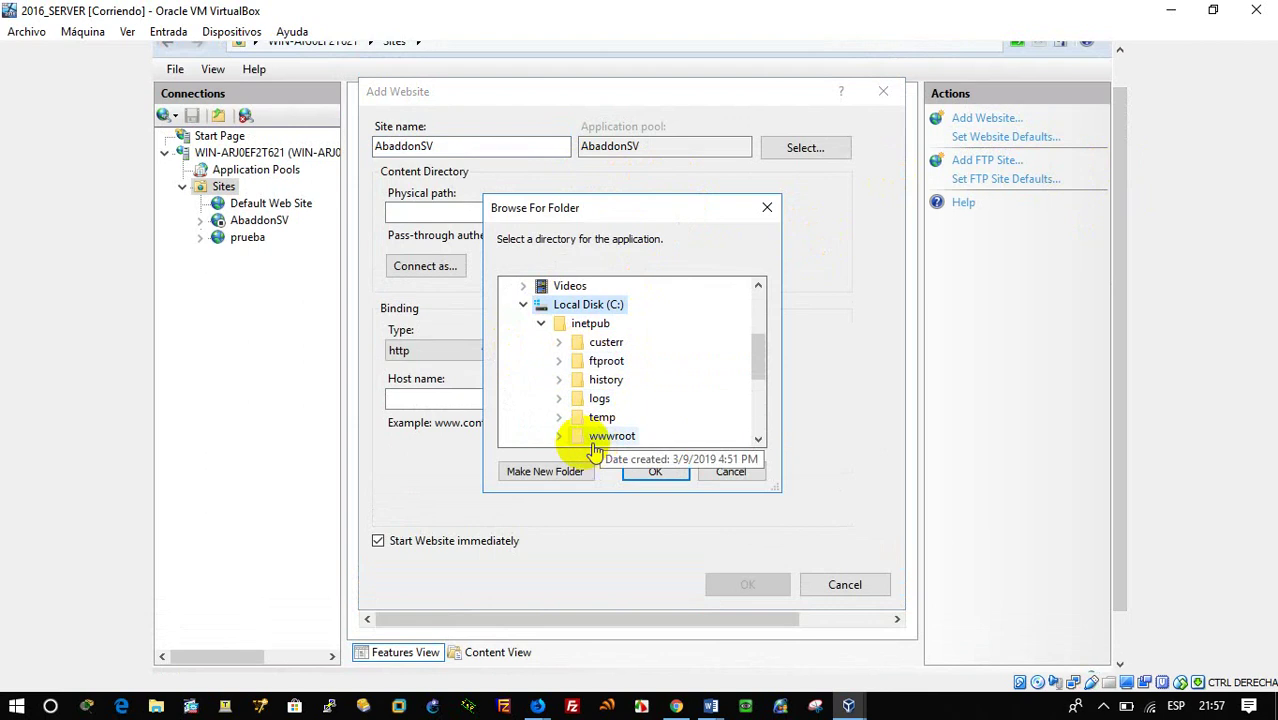
pyautogui.click(558, 436)
pyautogui.click(655, 442)
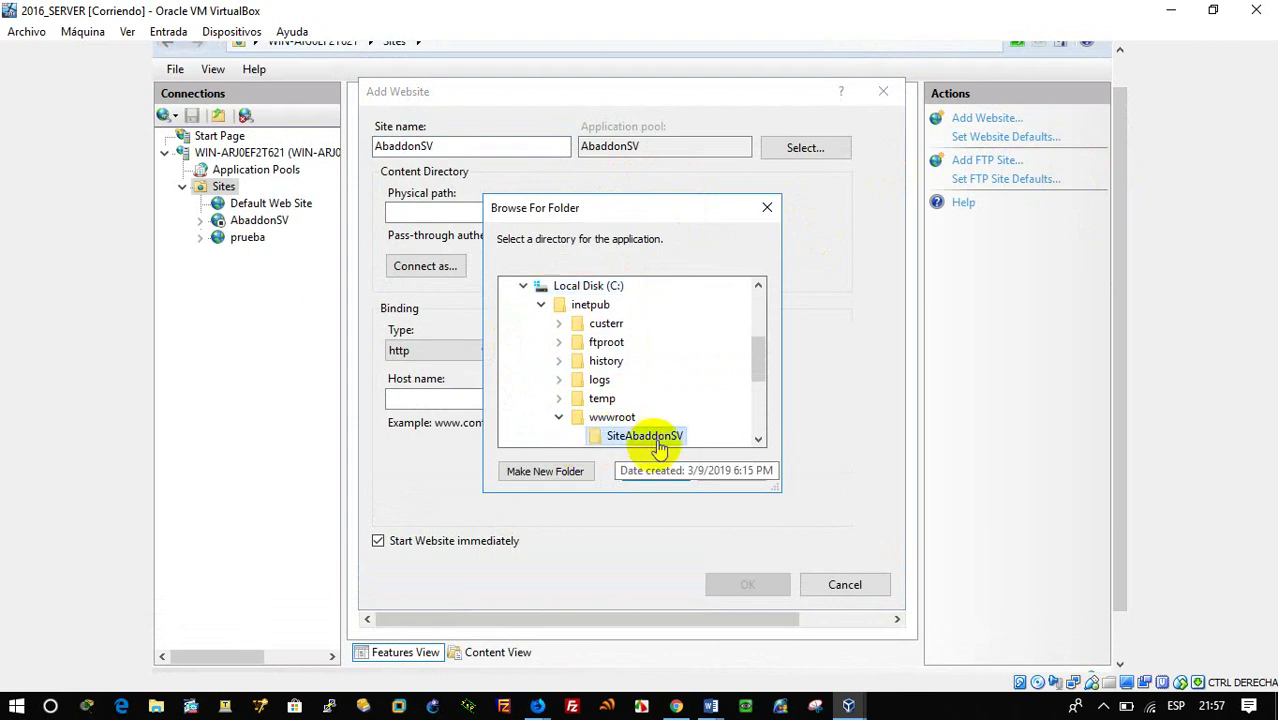
pyautogui.click(658, 472)
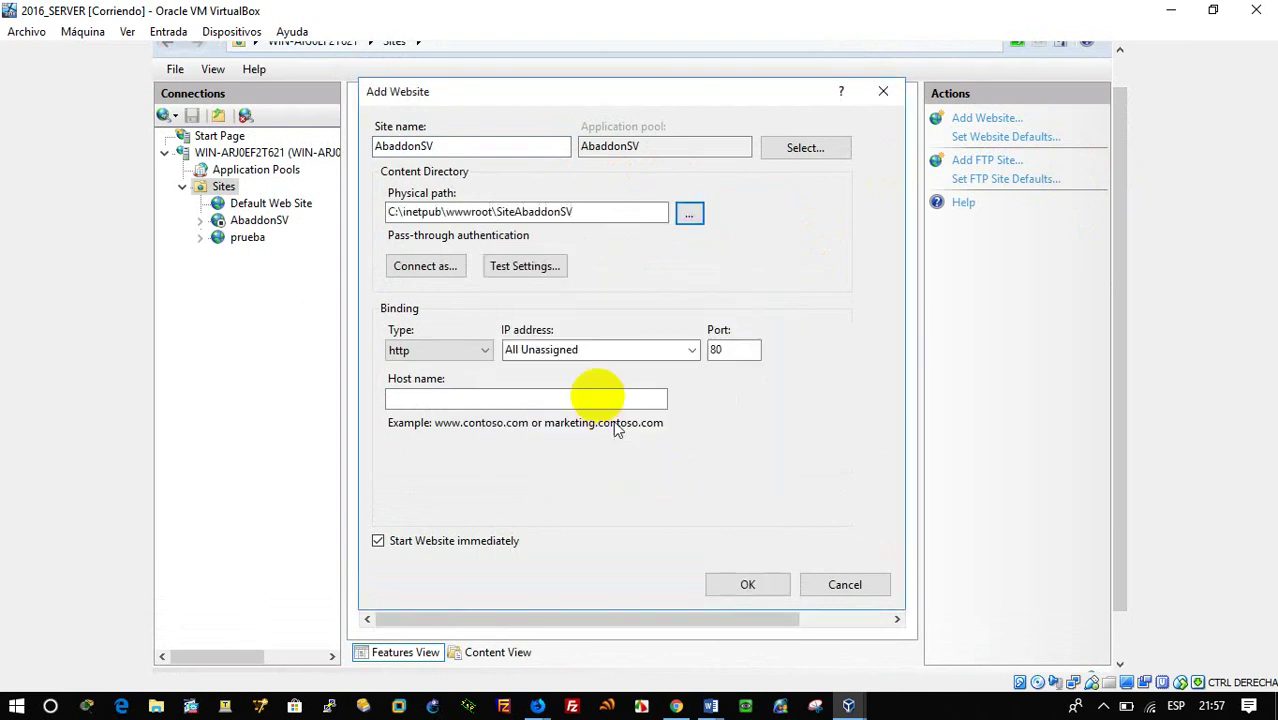
# Step: Bind the website to IP address 192.168.20.18 with host name abaddonsv.net and submit the new site
pyautogui.click(692, 352)
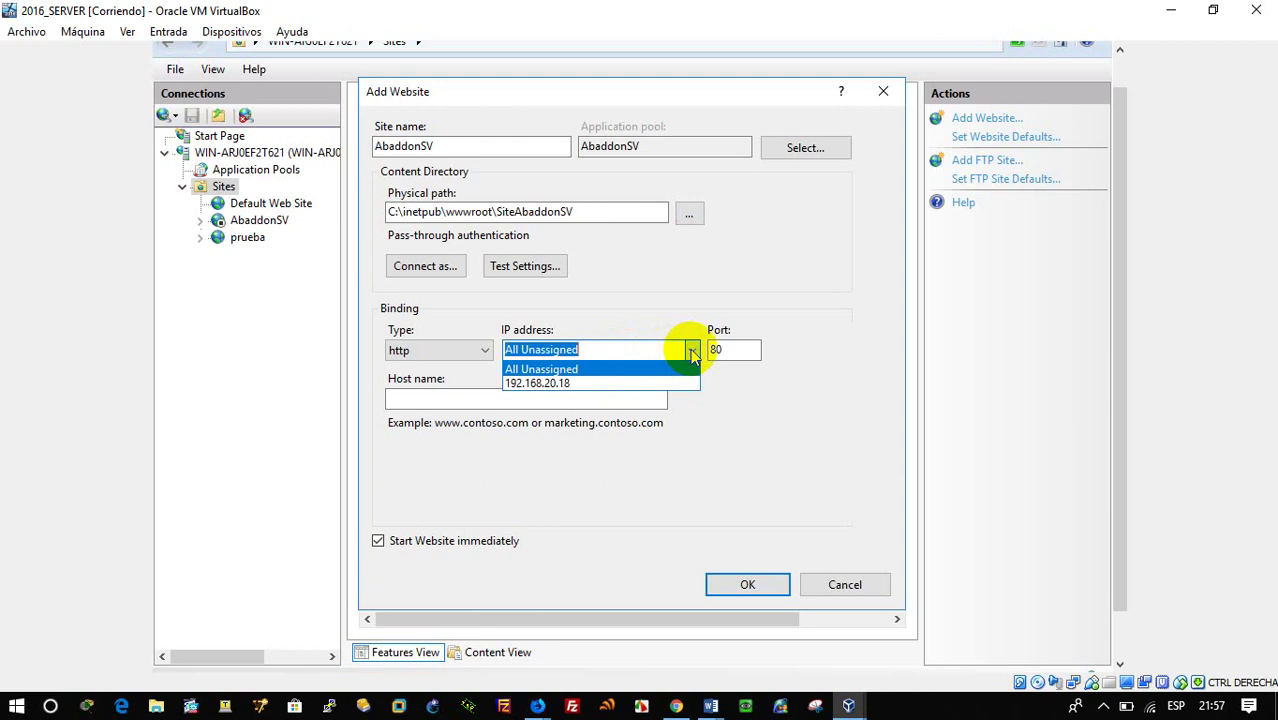
pyautogui.click(638, 384)
pyautogui.click(565, 398)
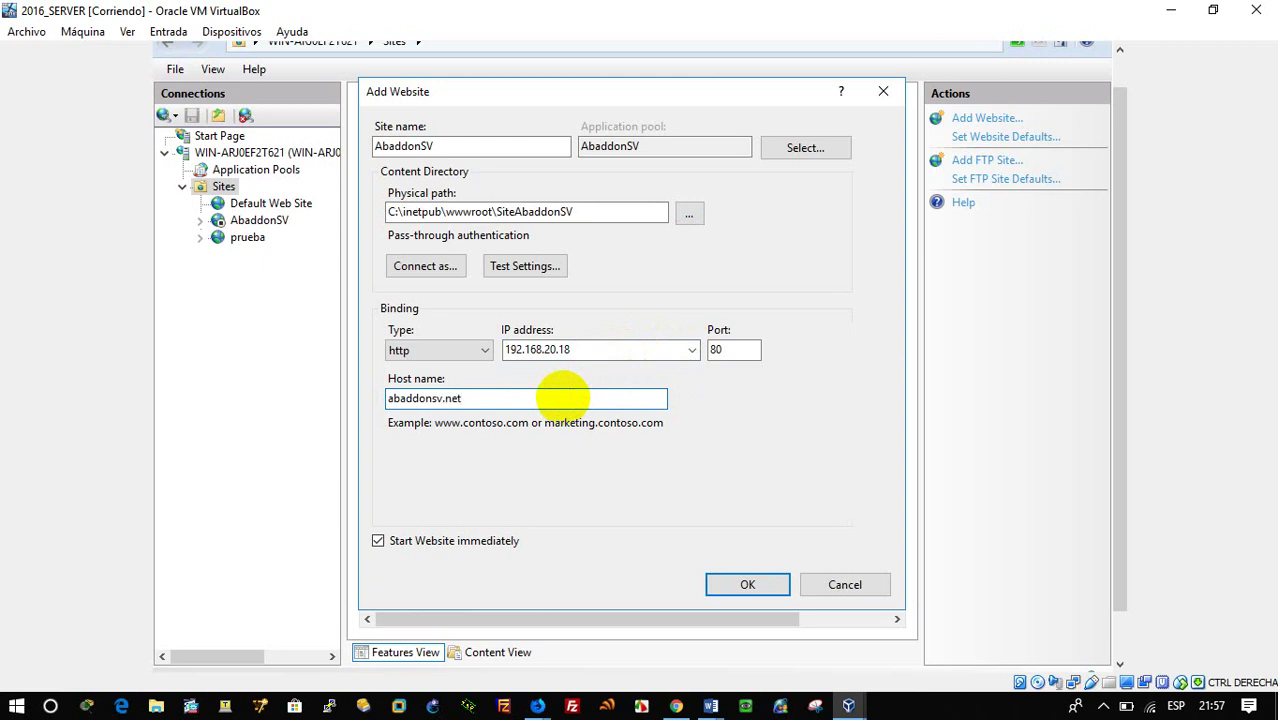
pyautogui.click(757, 585)
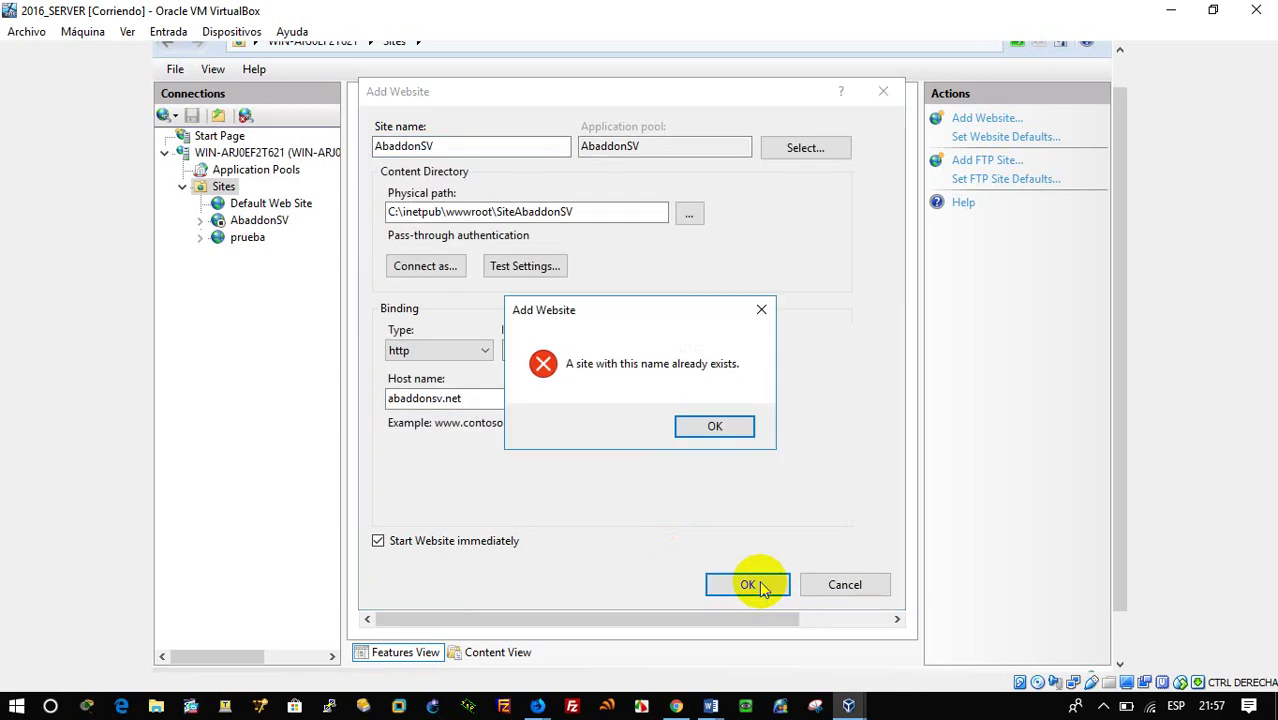
# Step: Dismiss the error, change the site name to AbaddonSV2 and create the website
pyautogui.click(733, 417)
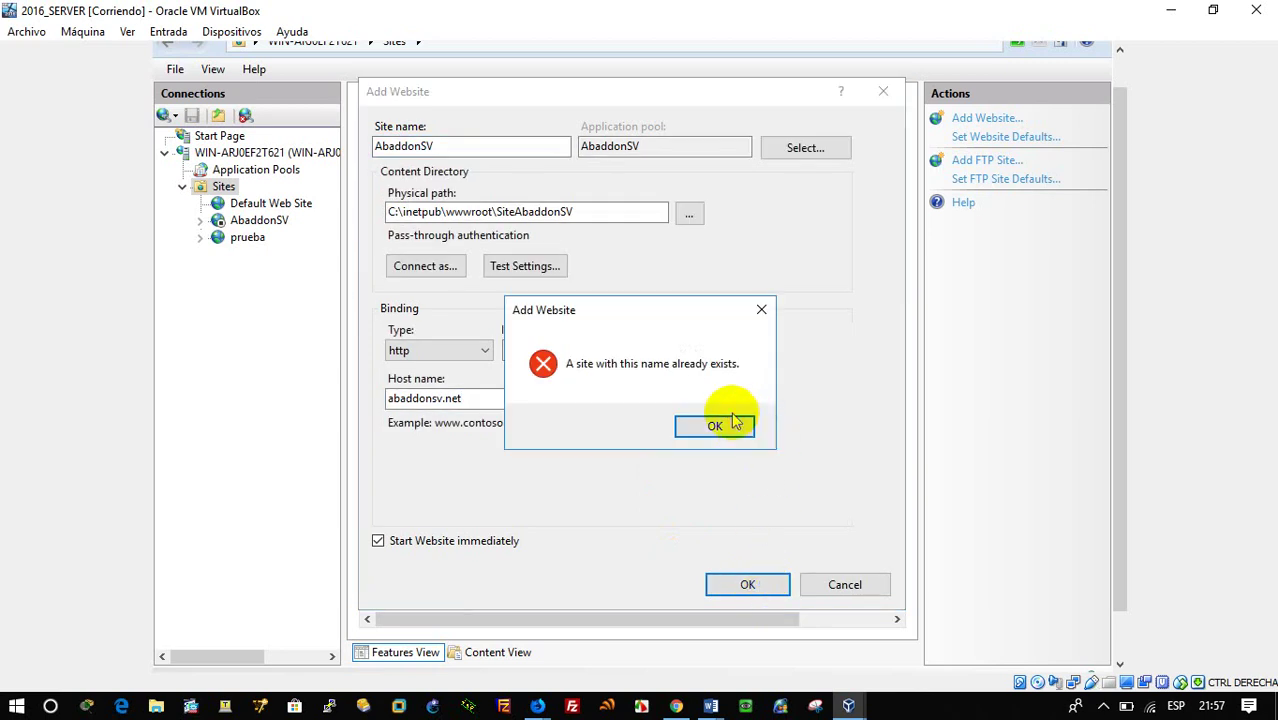
pyautogui.click(734, 422)
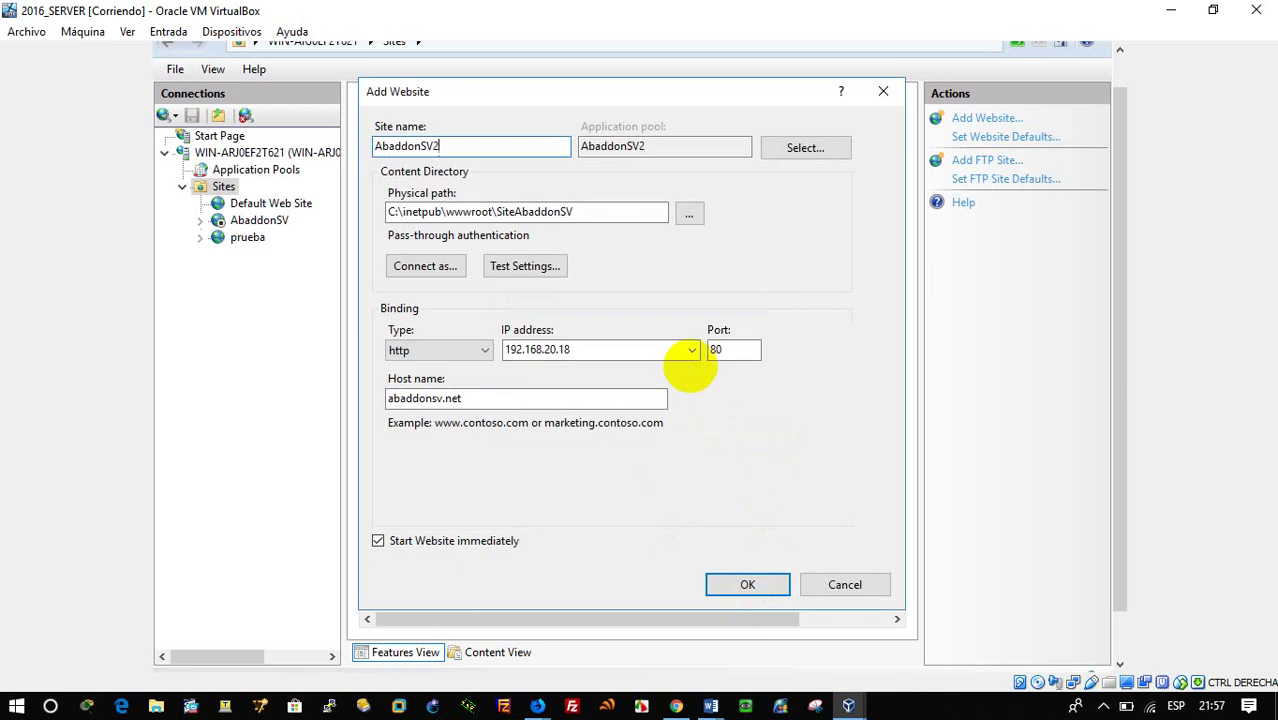
pyautogui.click(747, 585)
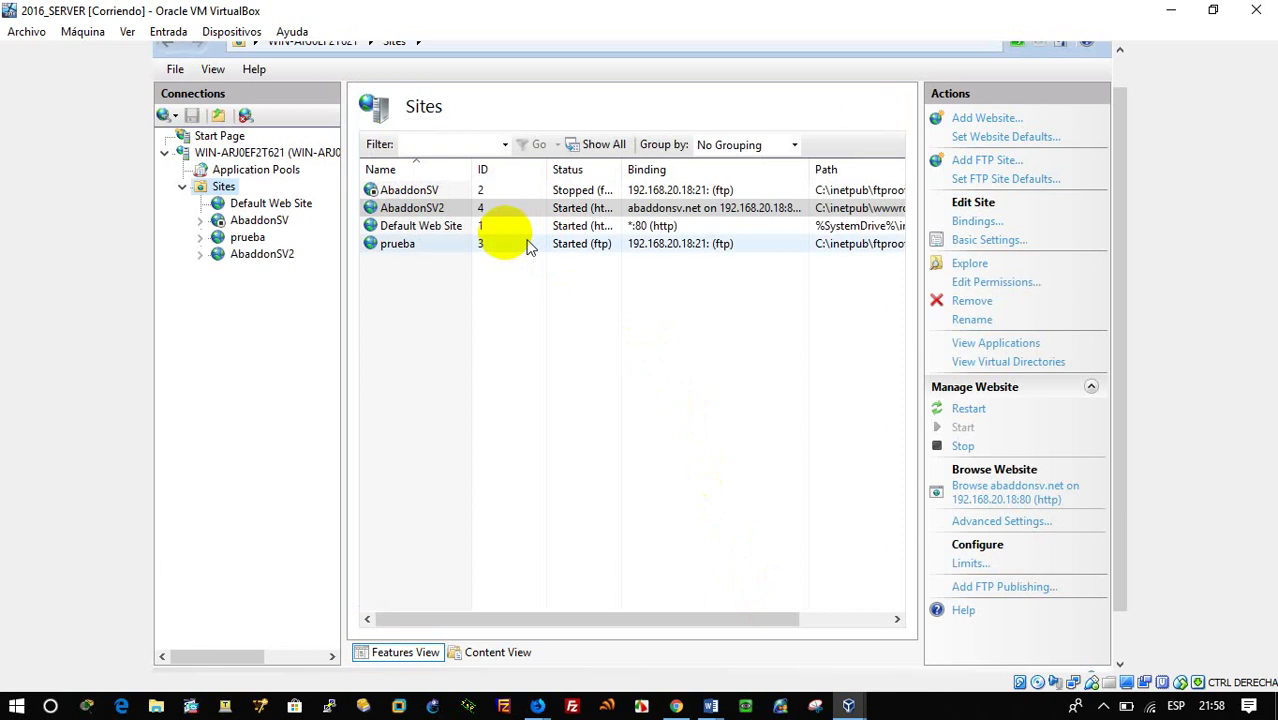
# Step: Browse the AbaddonSV2 website at abaddonsv.net on 192.168.20.18:80 and bring up its Internet Explorer window
pyautogui.click(284, 256)
pyautogui.rightClick(282, 252)
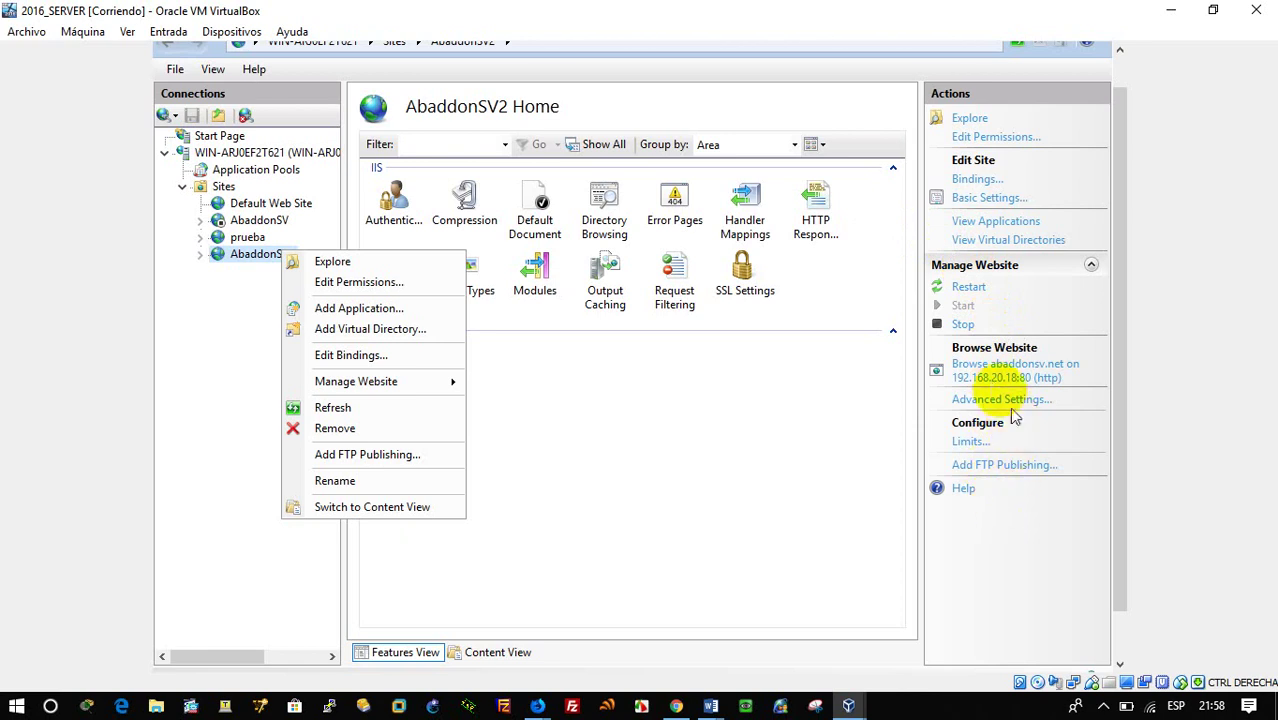
pyautogui.click(995, 383)
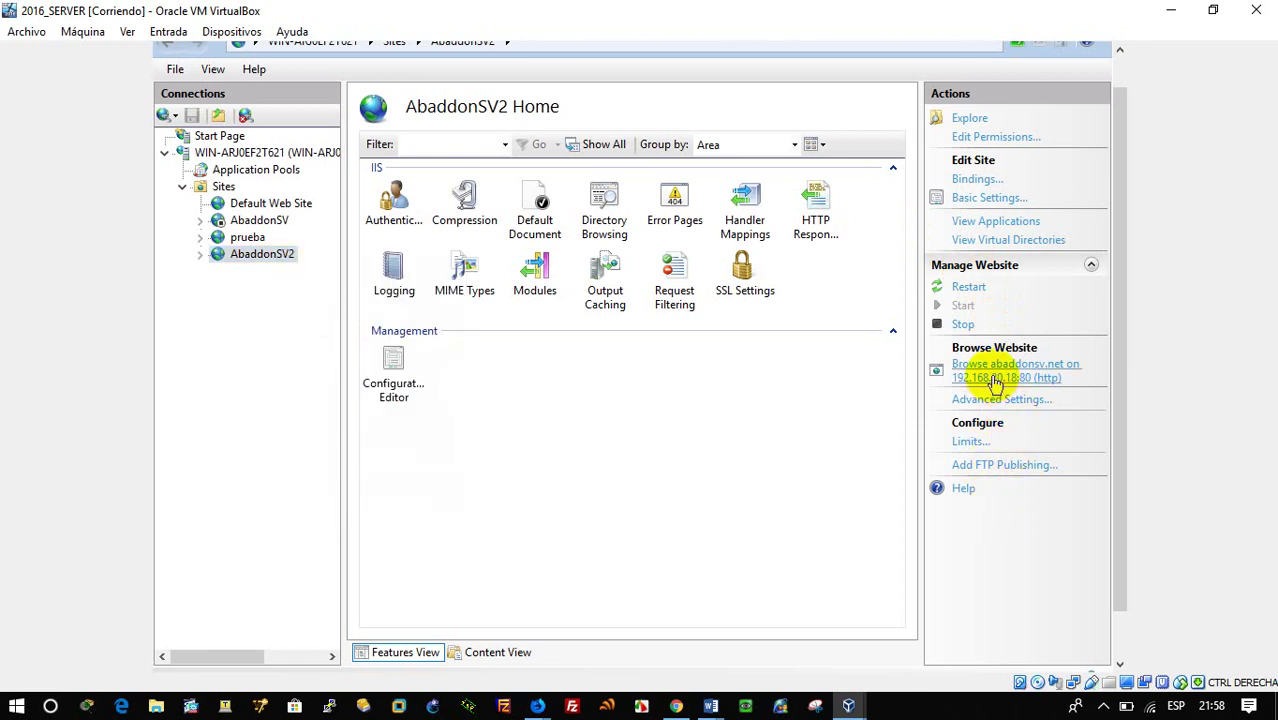
pyautogui.click(1118, 355)
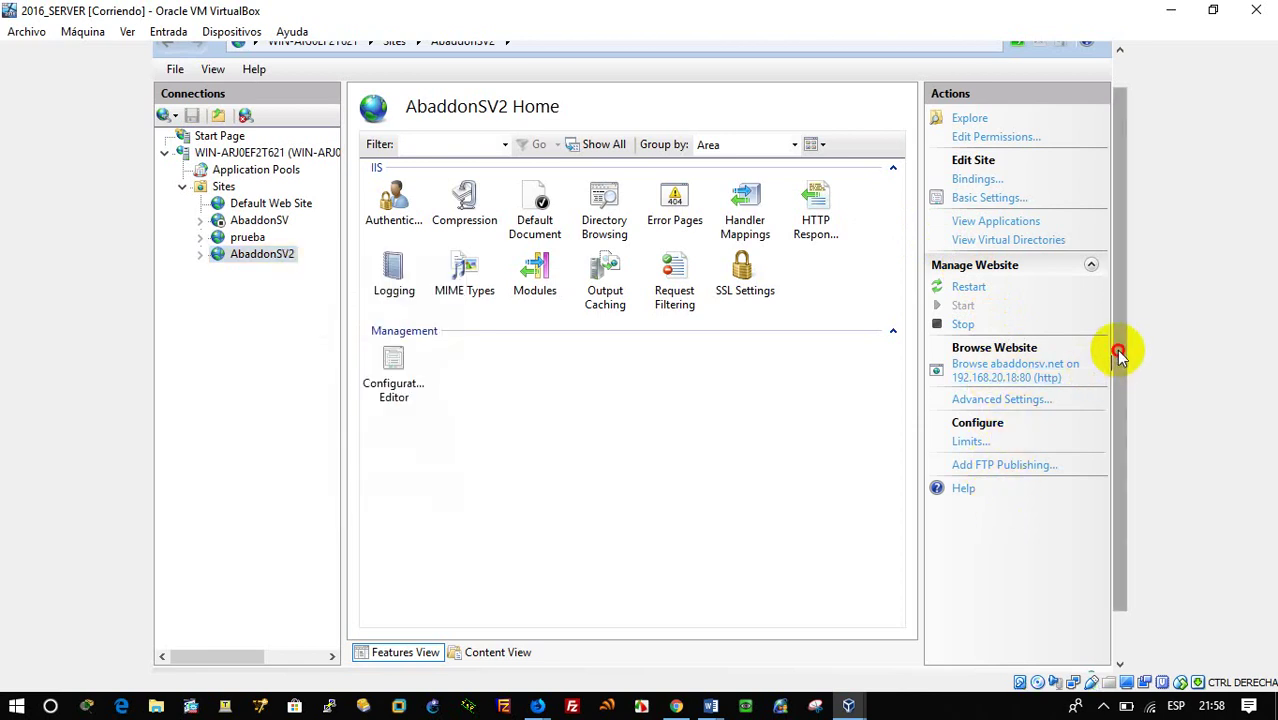
pyautogui.moveTo(1118, 355); pyautogui.dragTo(1093, 434)
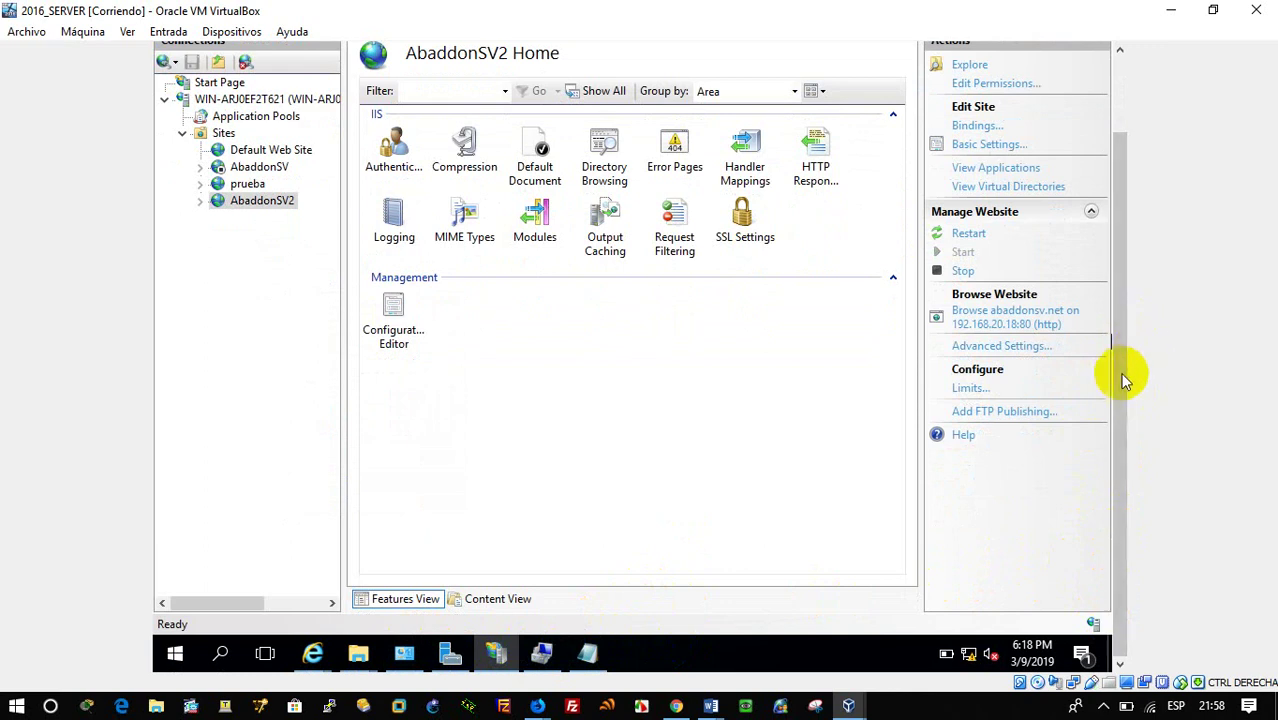
pyautogui.moveTo(1122, 378); pyautogui.dragTo(1044, 571)
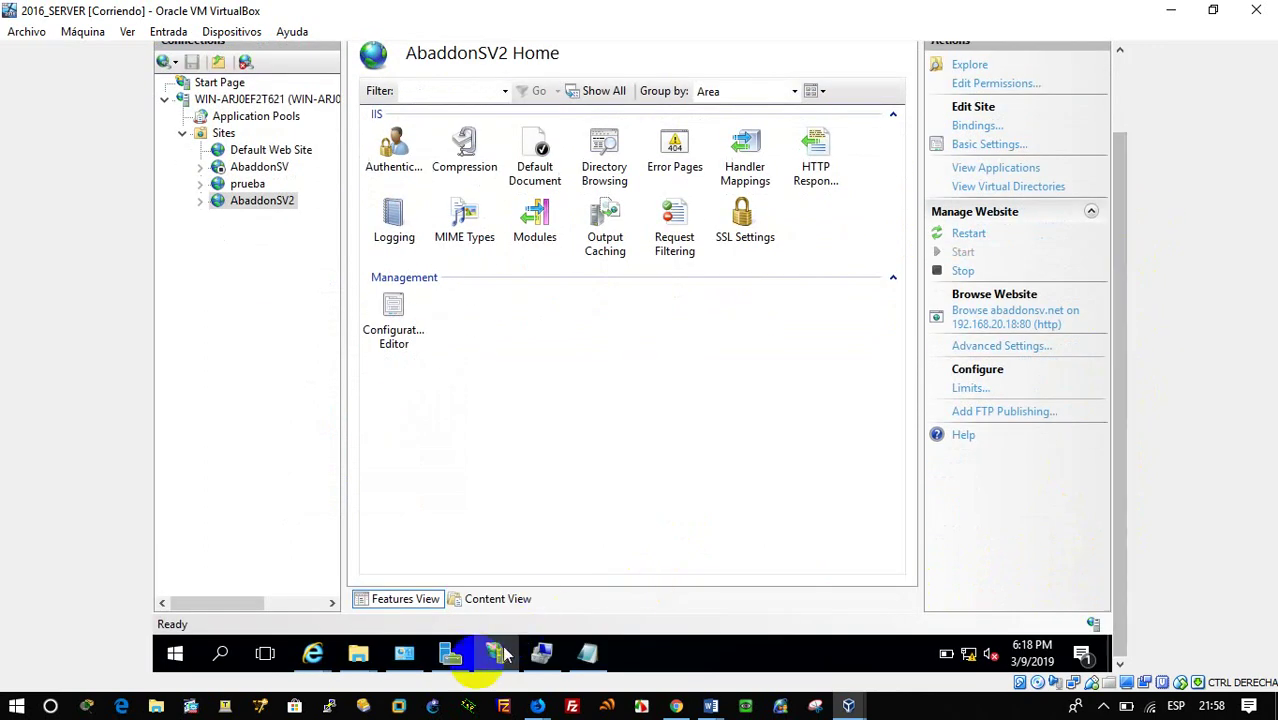
pyautogui.moveTo(311, 653)
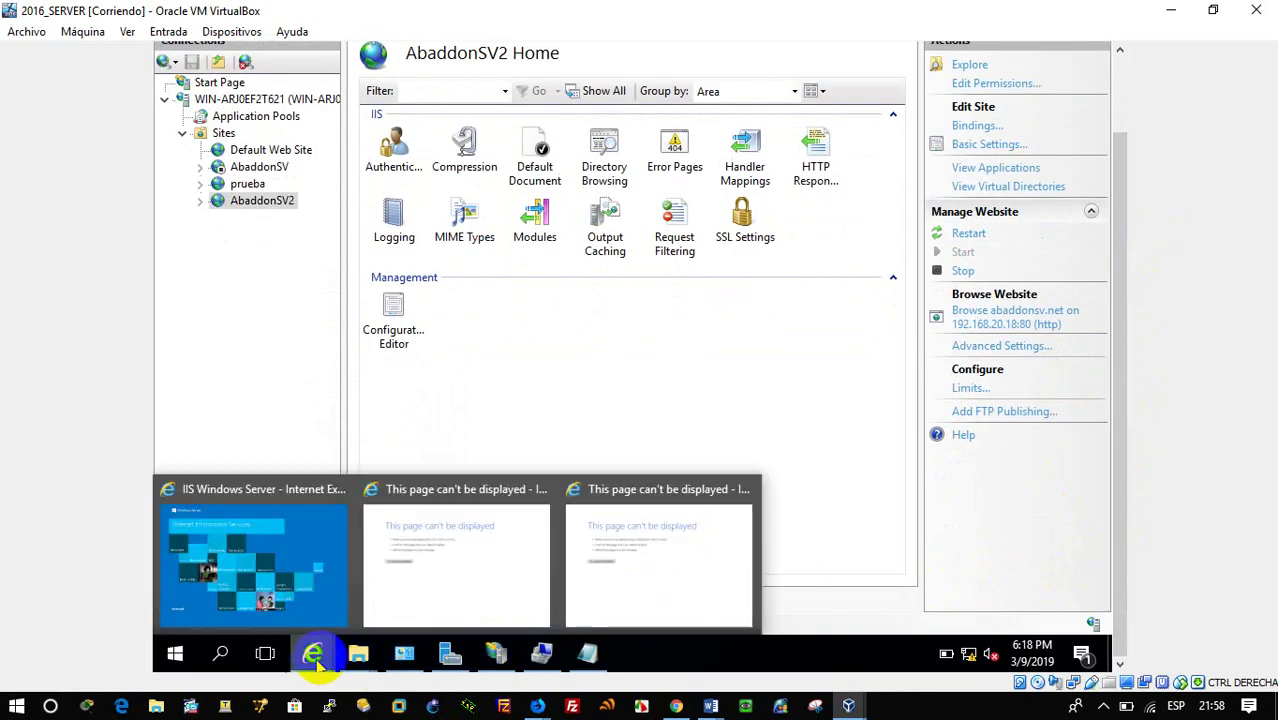
pyautogui.click(614, 604)
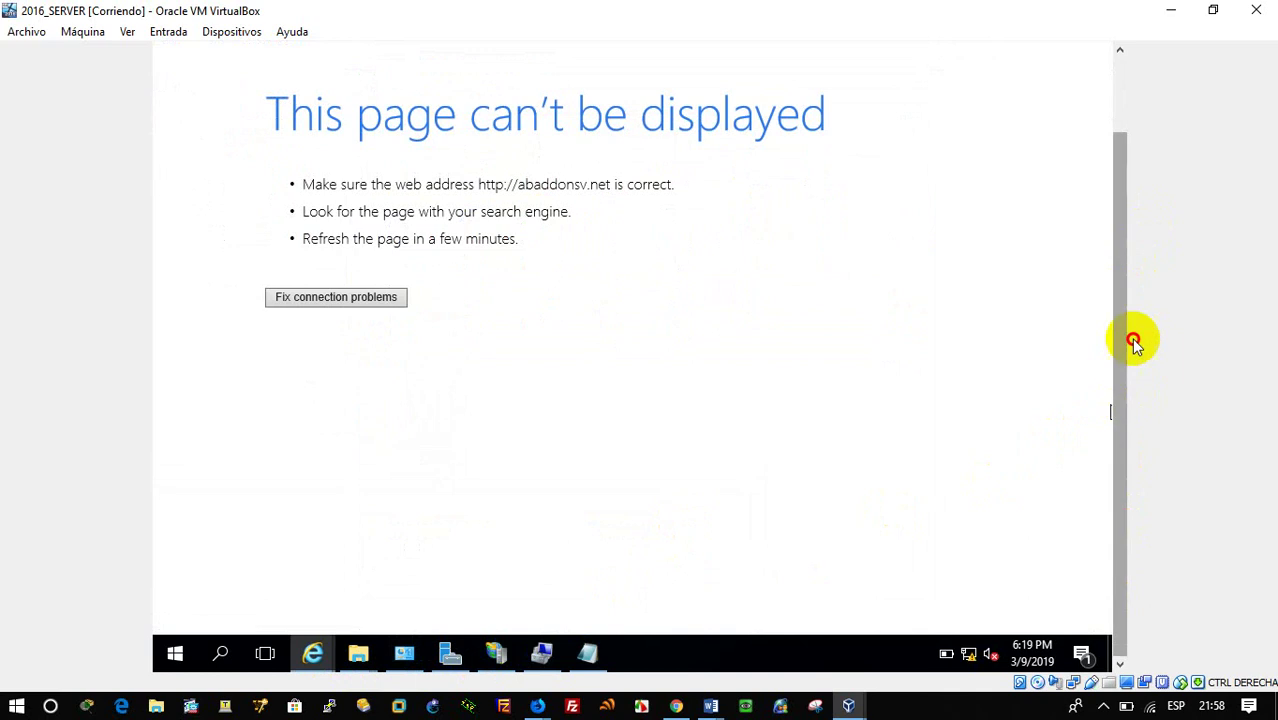
# Step: Replace the abaddonsv.net address in Internet Explorer with 192.168.20.18 and load the page
pyautogui.scroll(2, 1133, 343)
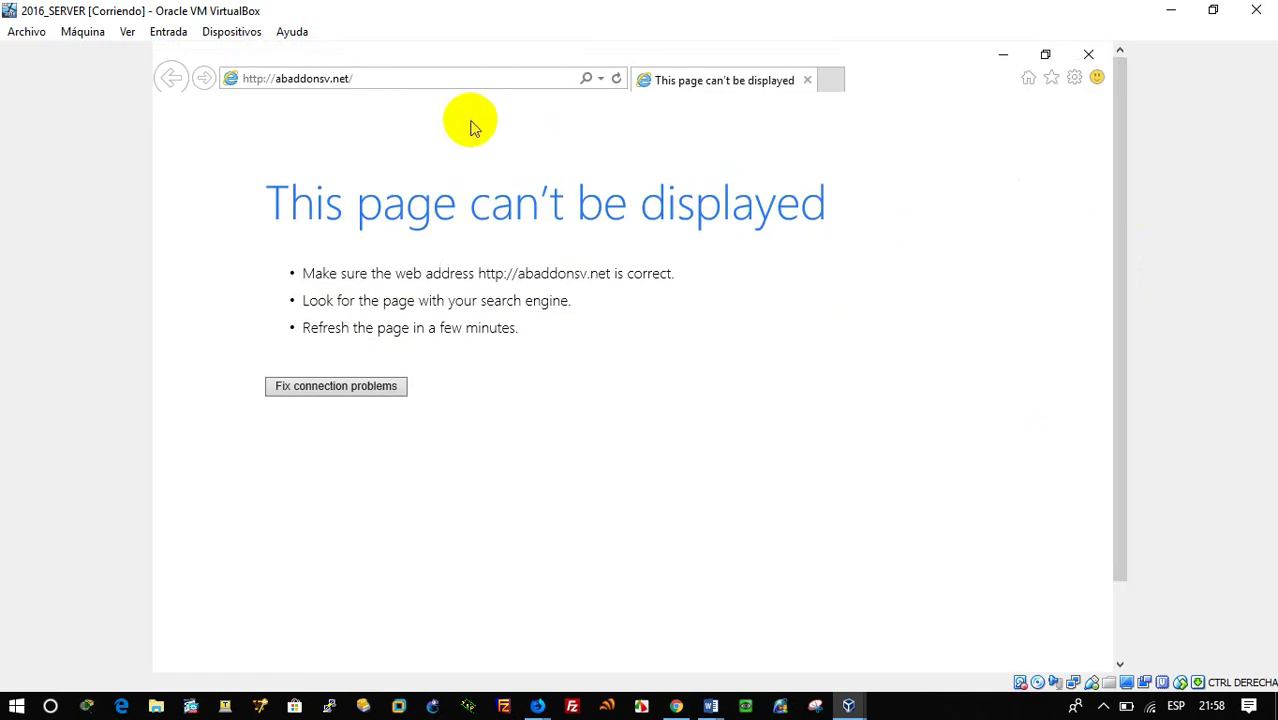
pyautogui.click(370, 78)
pyautogui.moveTo(376, 78); pyautogui.dragTo(284, 78)
pyautogui.press('BackSpace')
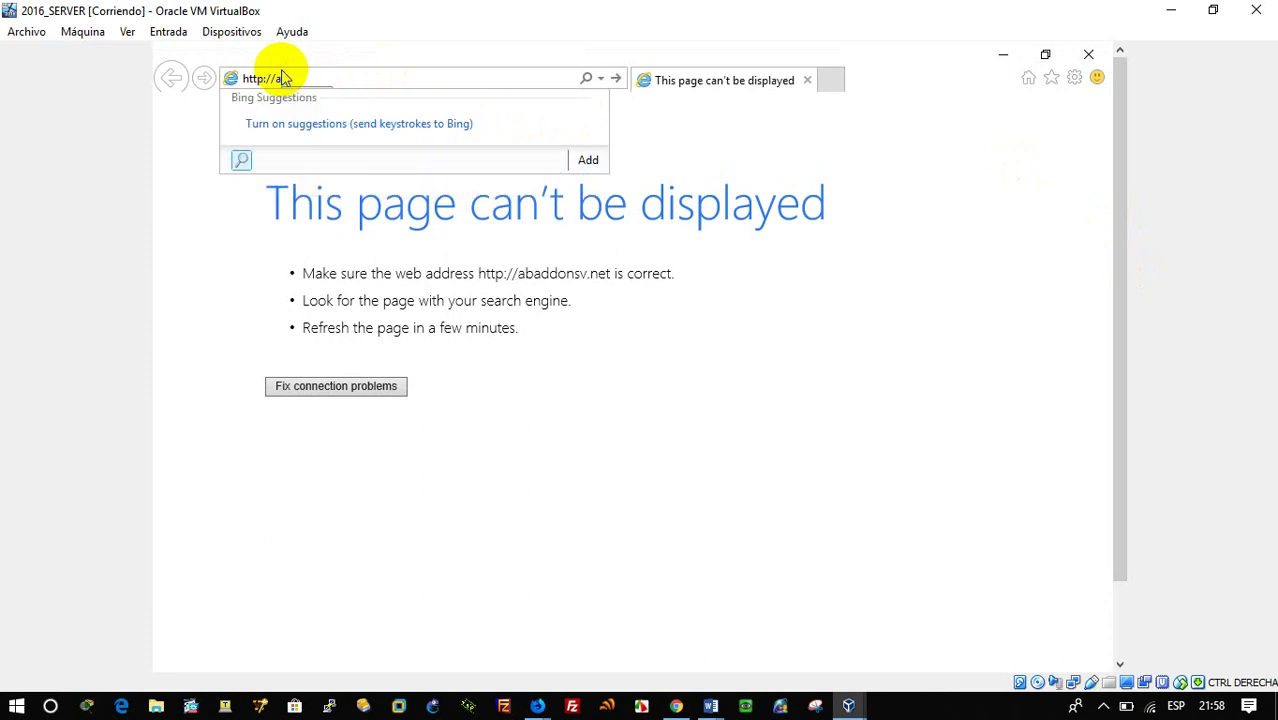
pyautogui.write('192.168.20.18')
pyautogui.press('Return')
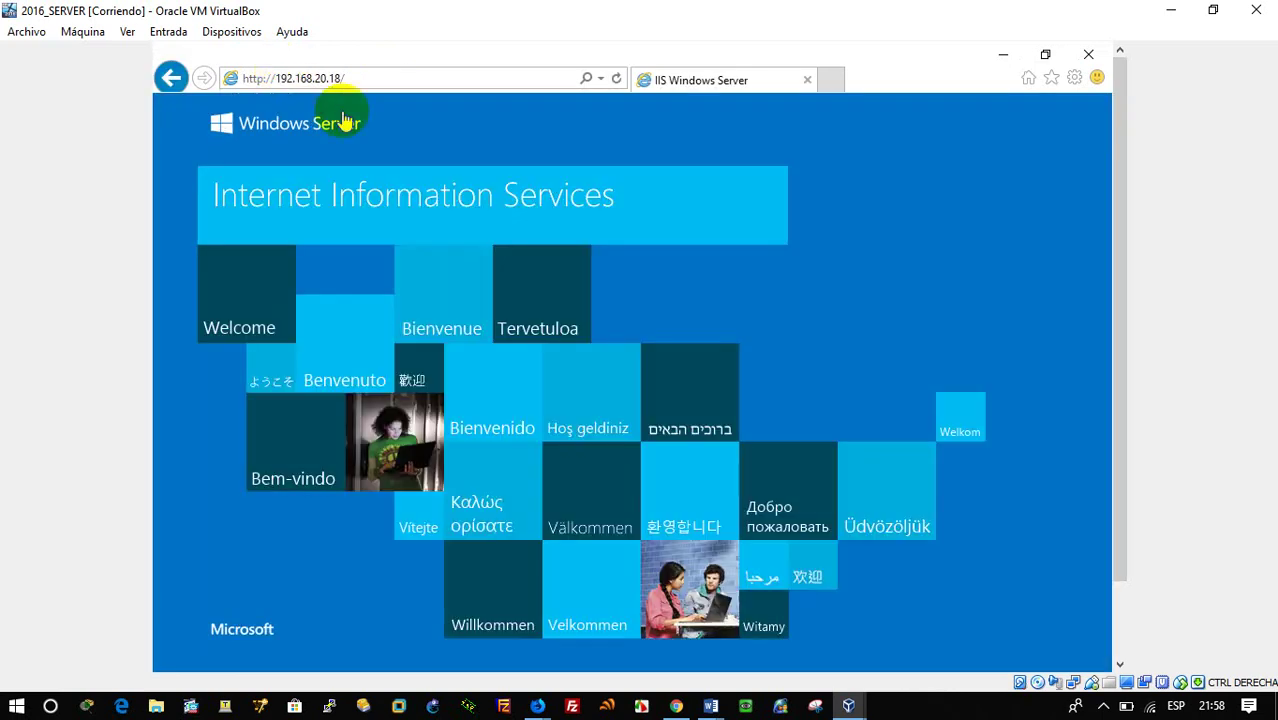
pyautogui.click(389, 79)
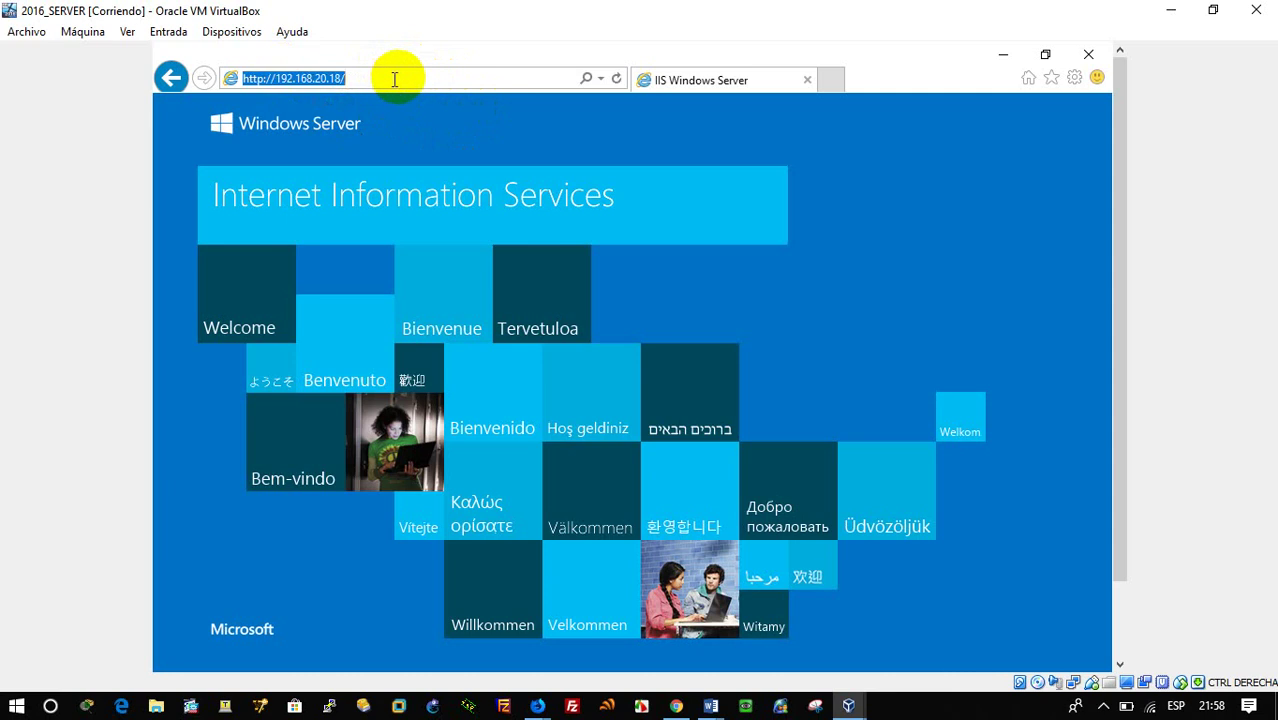
pyautogui.click(405, 77)
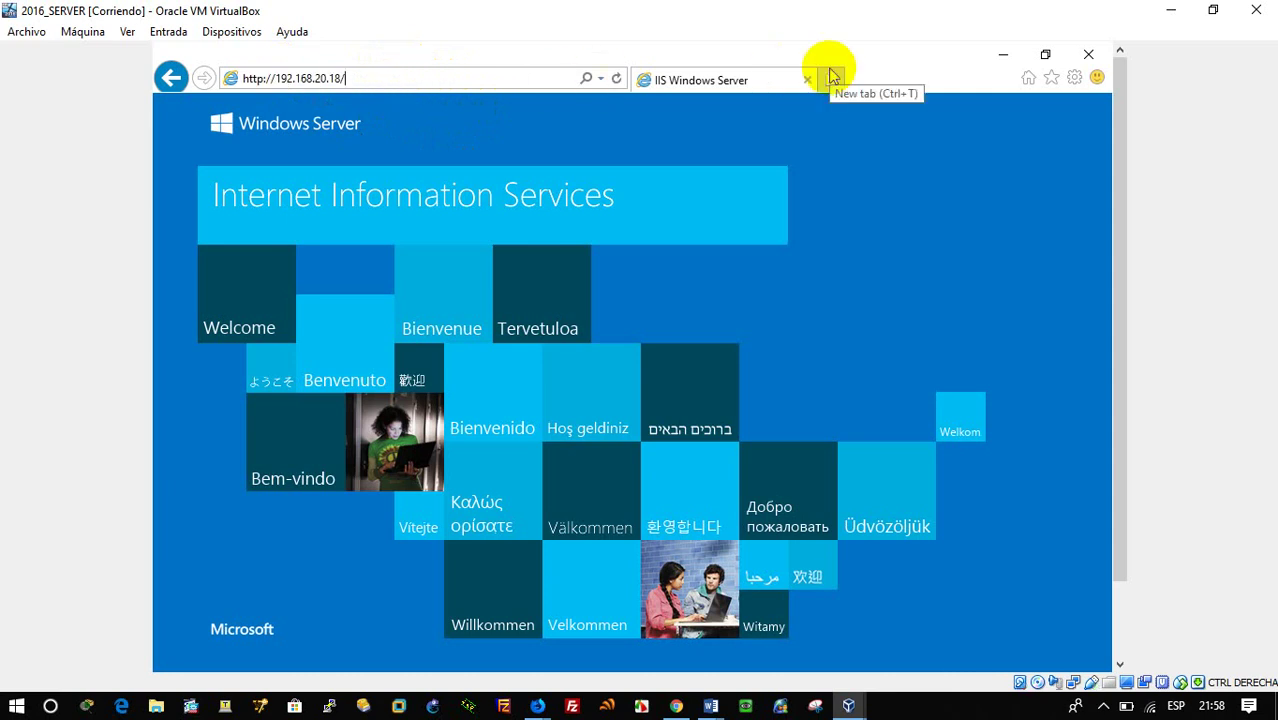
pyautogui.write('A')
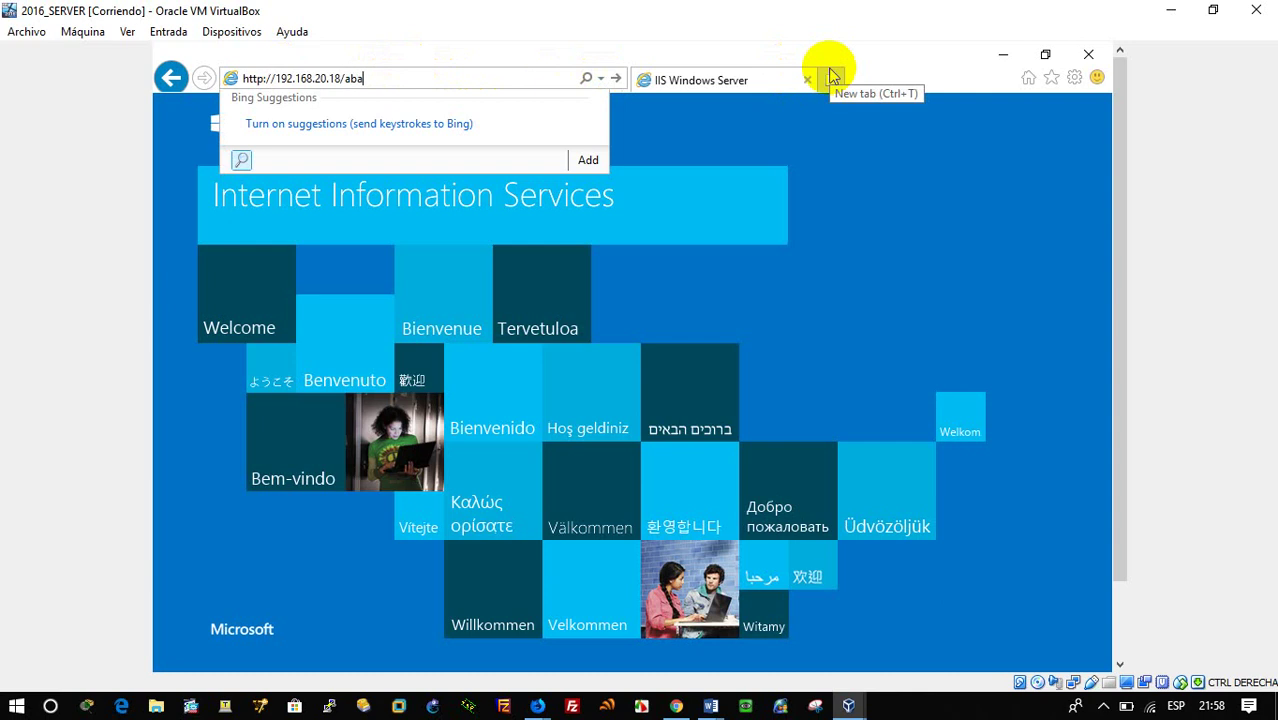
pyautogui.write('baddonsv')
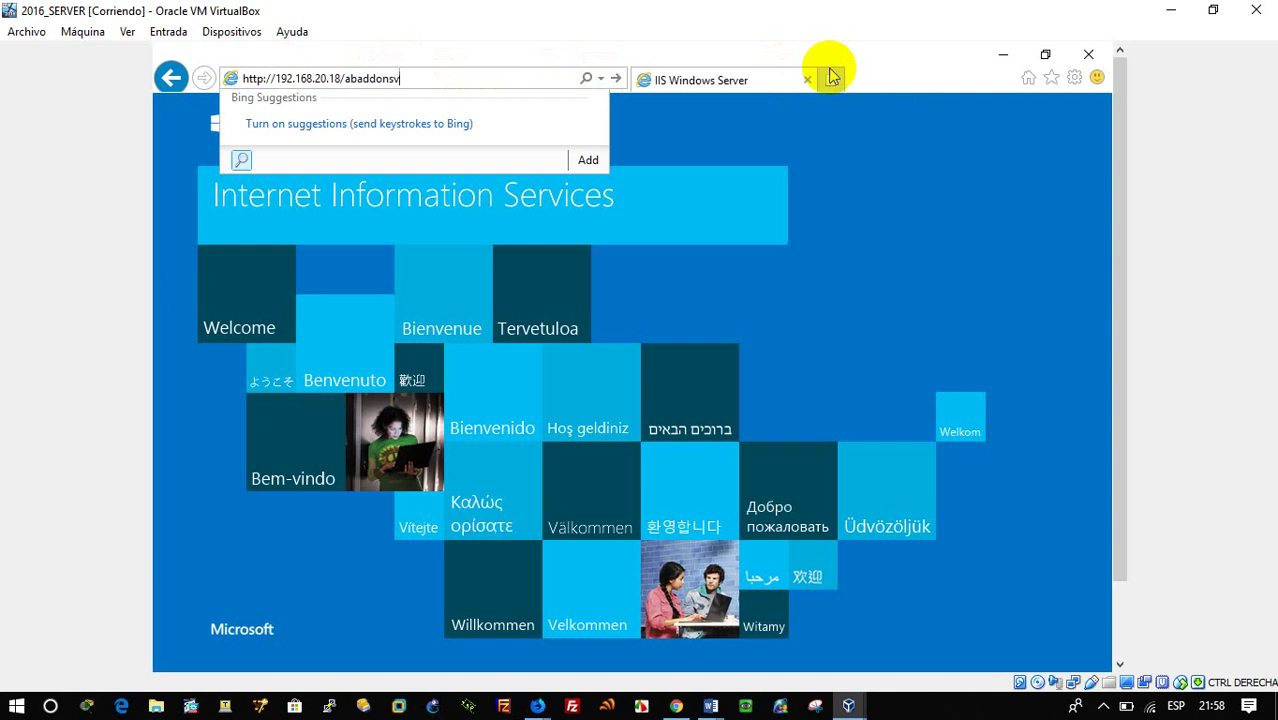
pyautogui.press('Return')
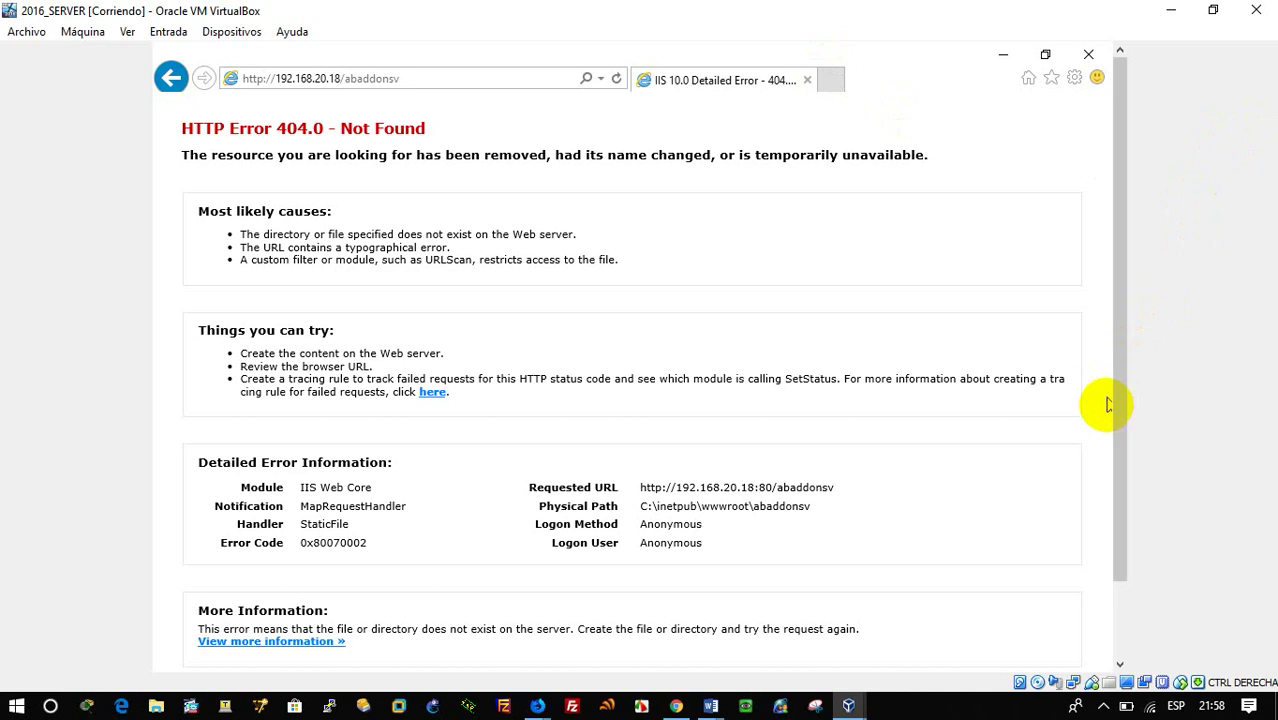
# Step: Switch to File Explorer and go back to the wwwroot folder to check the SiteAbaddonSV folder's name
pyautogui.click(1119, 436)
pyautogui.moveTo(1117, 436); pyautogui.dragTo(990, 591)
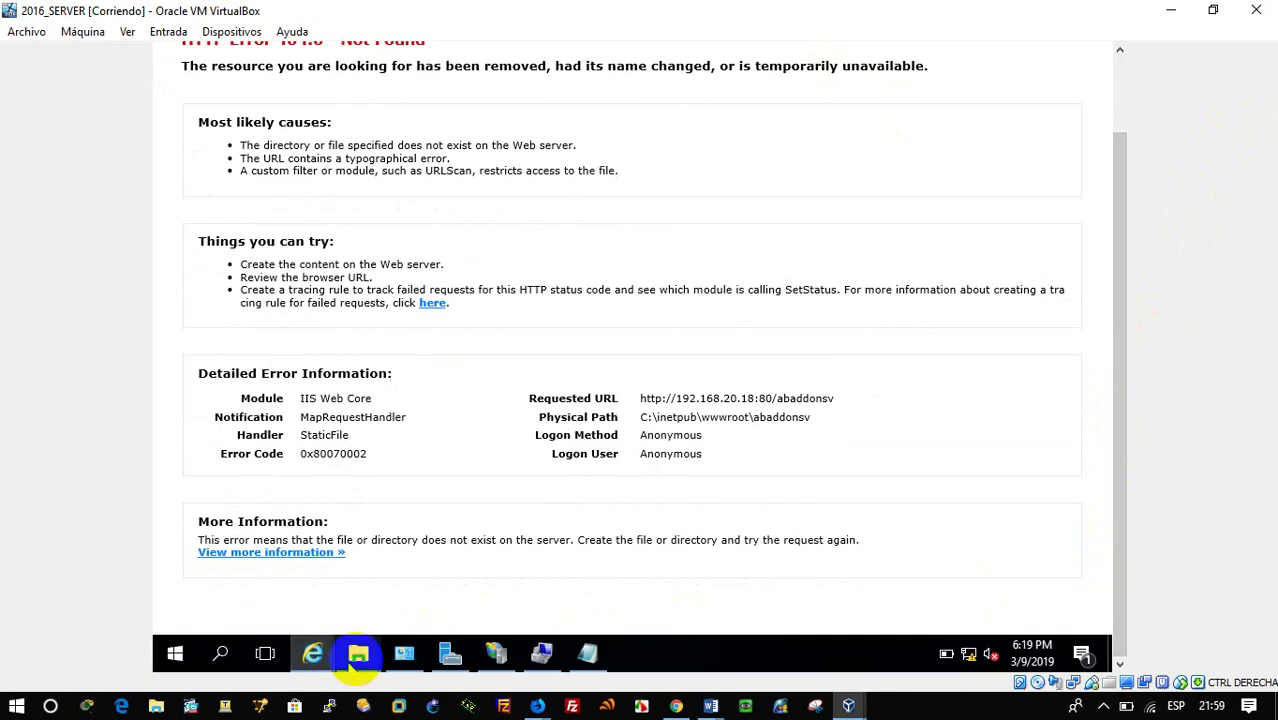
pyautogui.moveTo(358, 655)
pyautogui.click(605, 585)
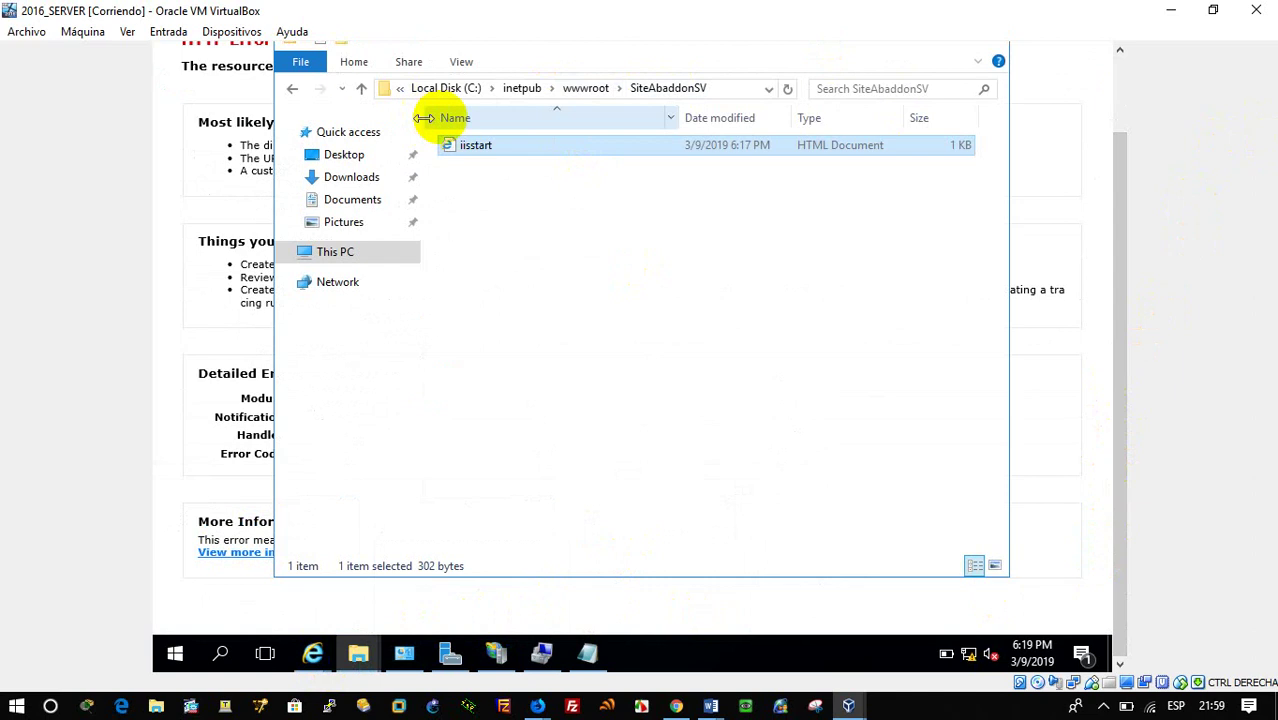
pyautogui.click(293, 89)
pyautogui.click(556, 147)
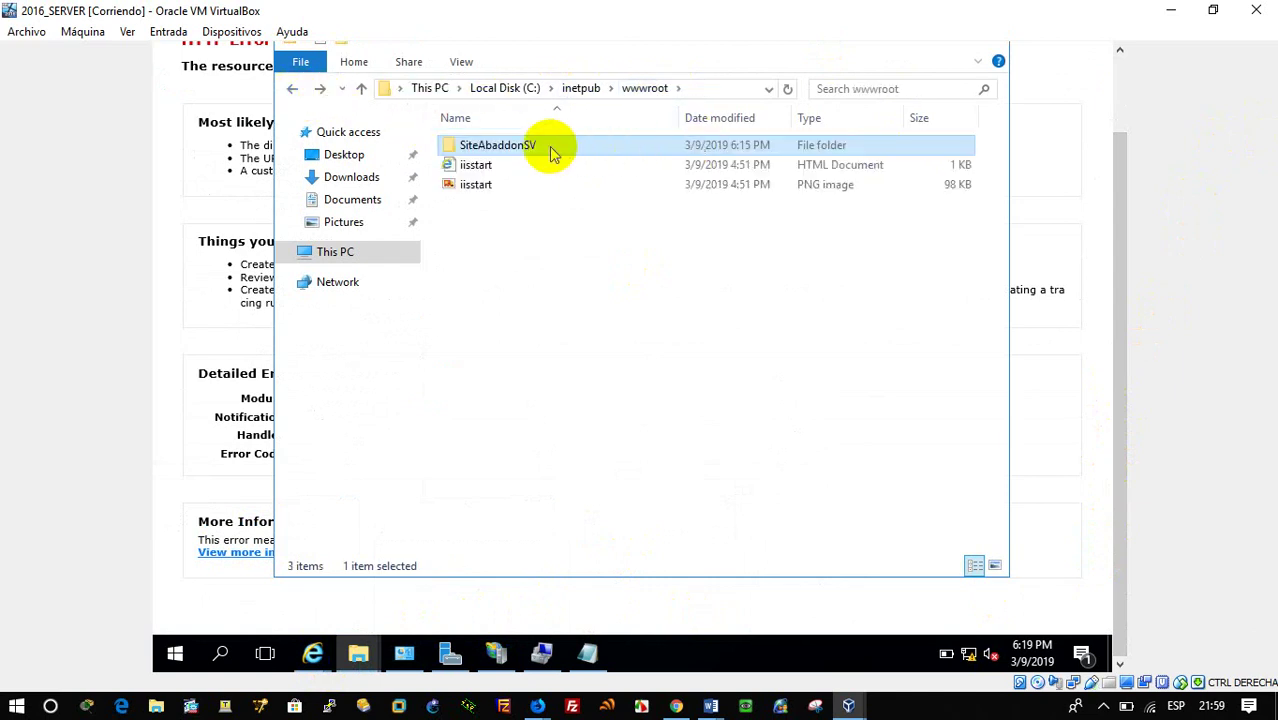
# Step: Maximize the wwwroot window, then minimize it to return to Internet Explorer
pyautogui.moveTo(551, 147); pyautogui.dragTo(1107, 154)
pyautogui.click(1105, 150)
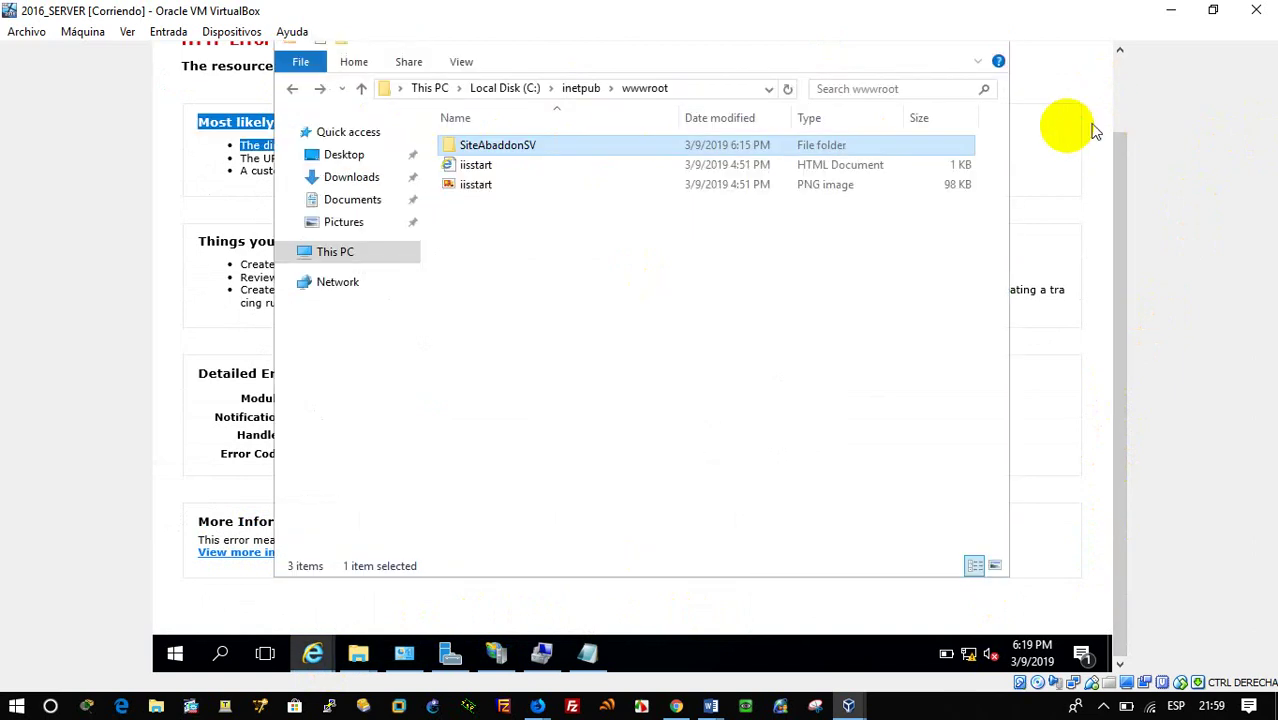
pyautogui.click(685, 149)
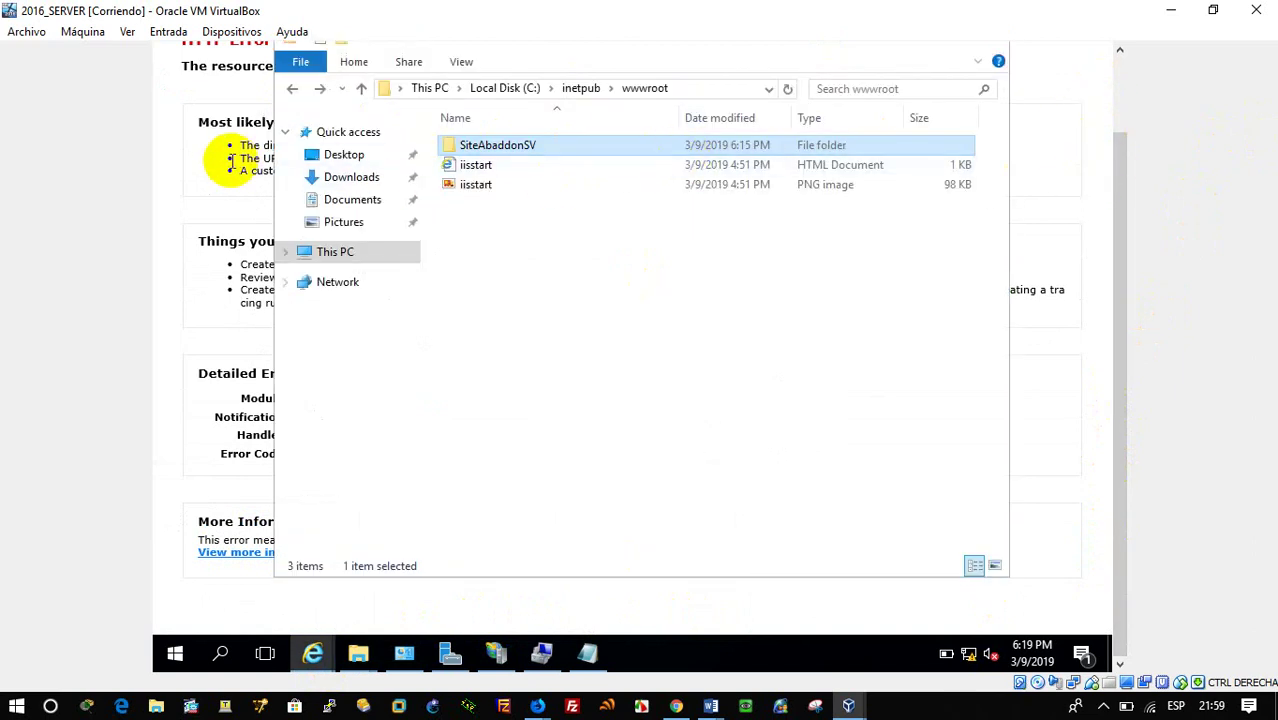
pyautogui.moveTo(1113, 152); pyautogui.dragTo(1117, 125)
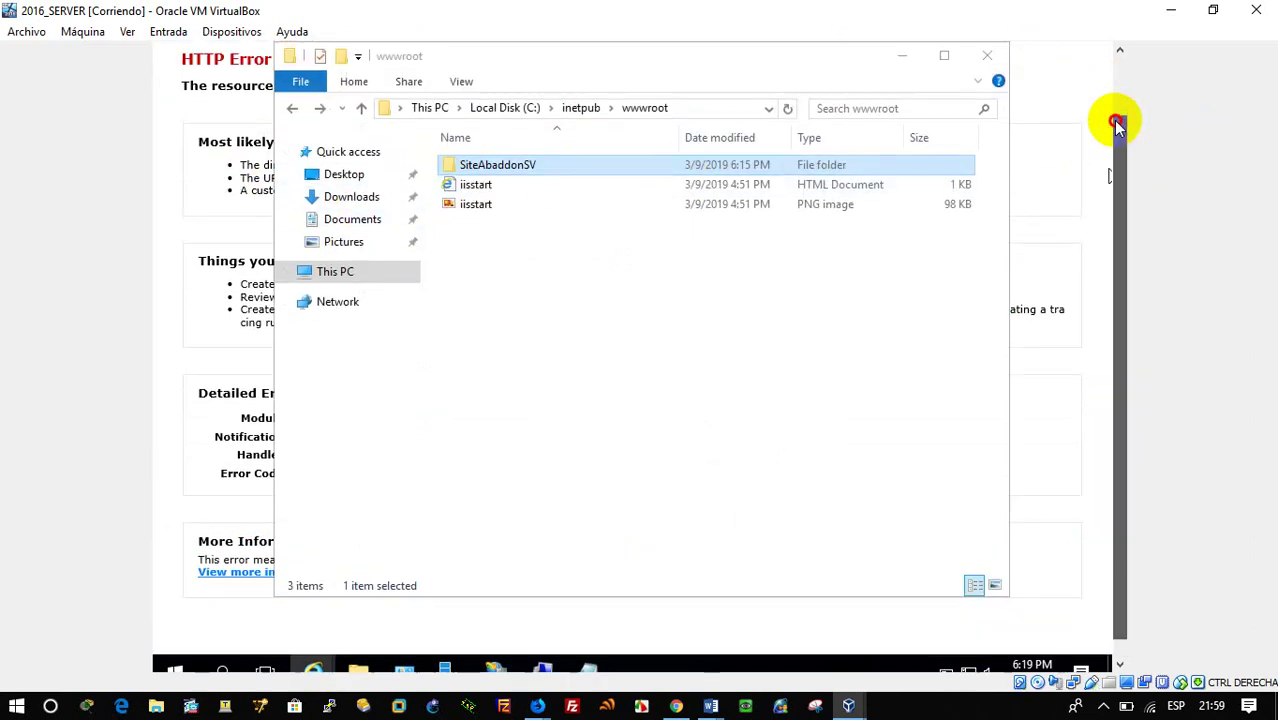
pyautogui.click(941, 125)
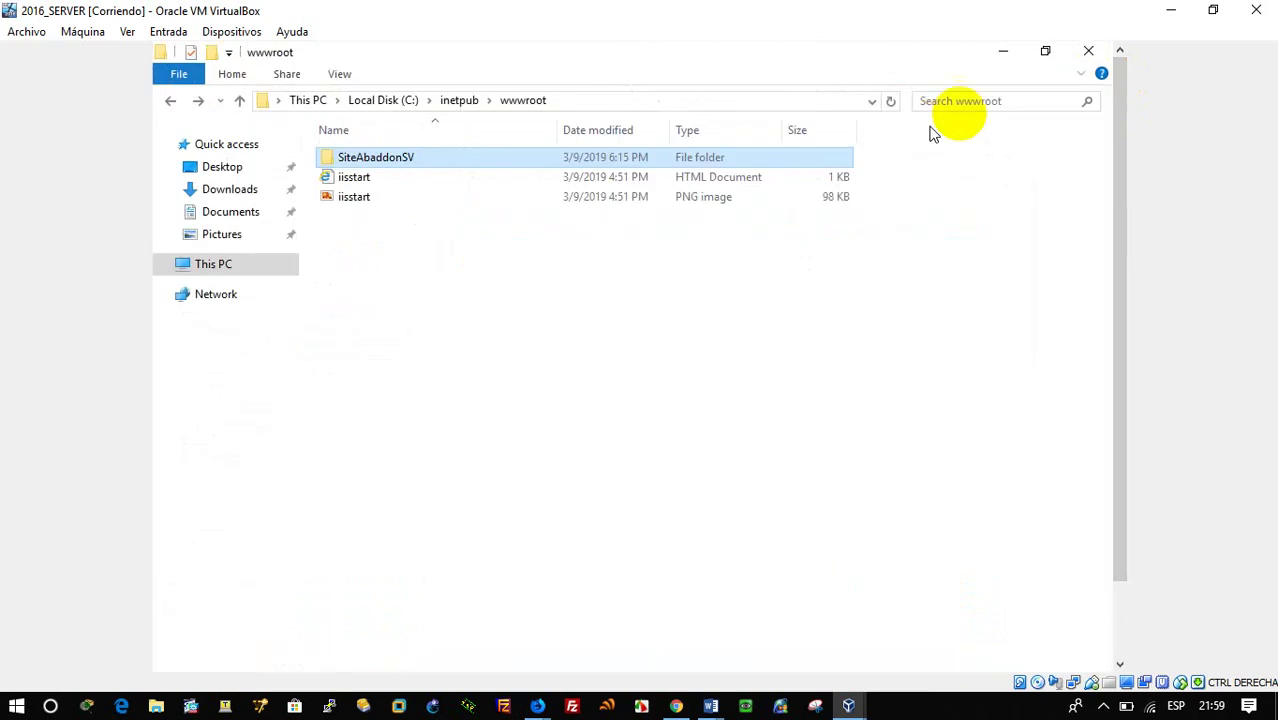
pyautogui.click(1001, 51)
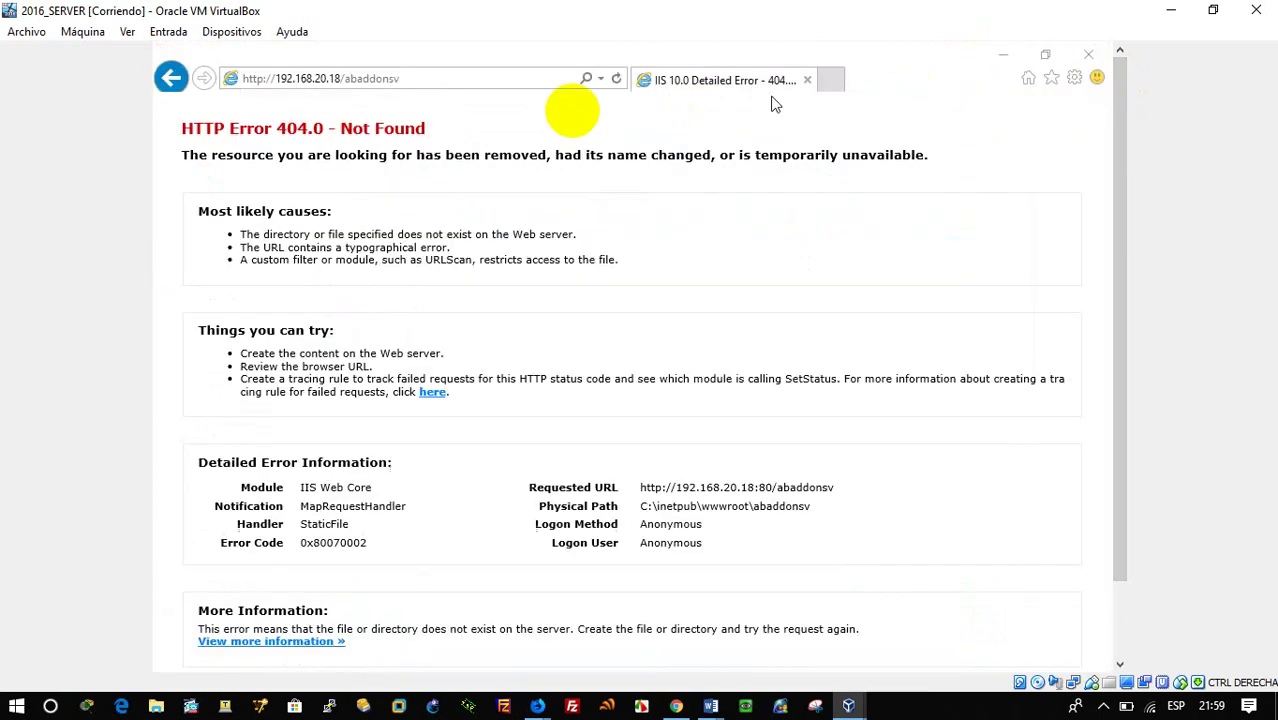
pyautogui.click(456, 80)
pyautogui.click(474, 80)
pyautogui.moveTo(474, 80); pyautogui.dragTo(343, 80)
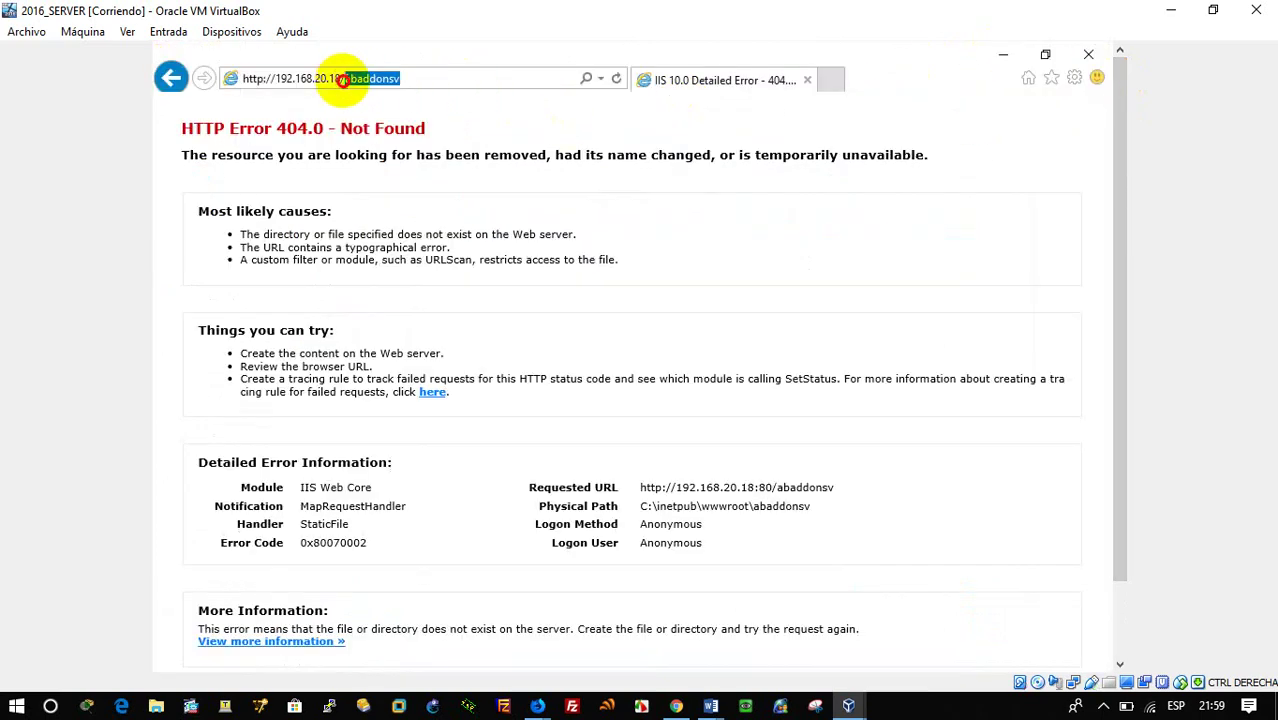
pyautogui.write('SiteAbaddonSV')
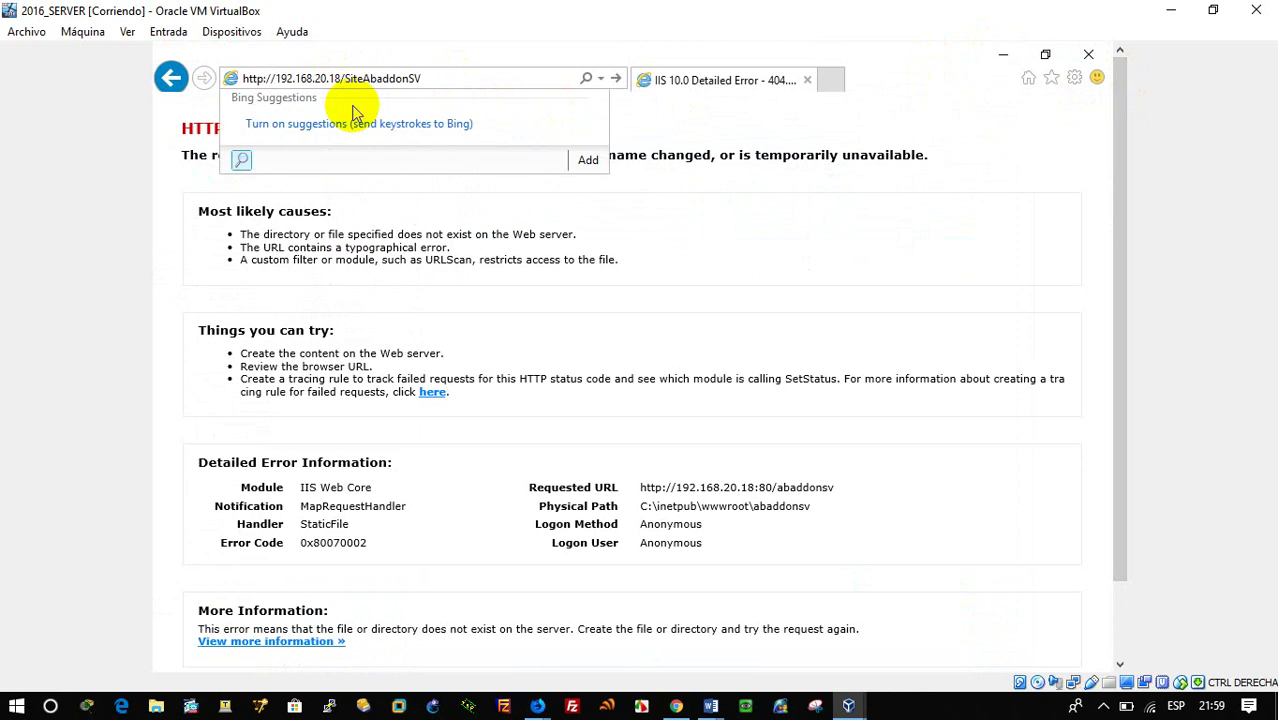
pyautogui.press('Return')
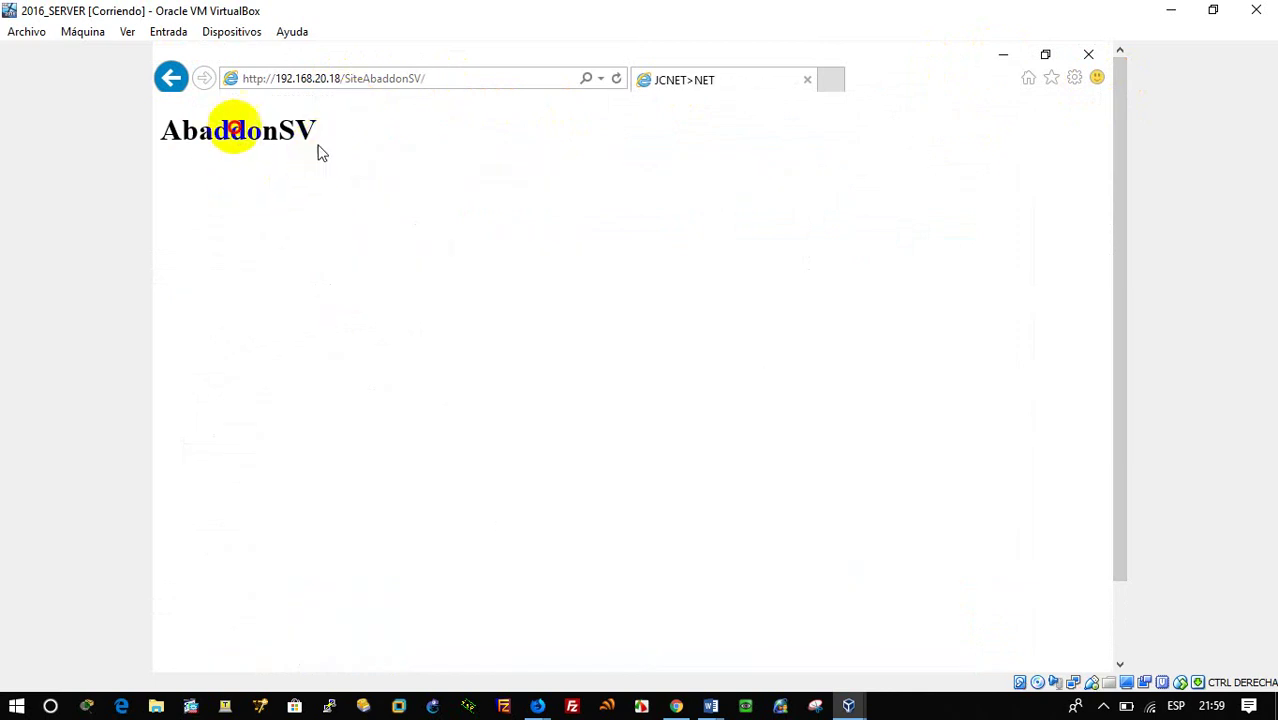
pyautogui.moveTo(320, 148); pyautogui.dragTo(136, 124)
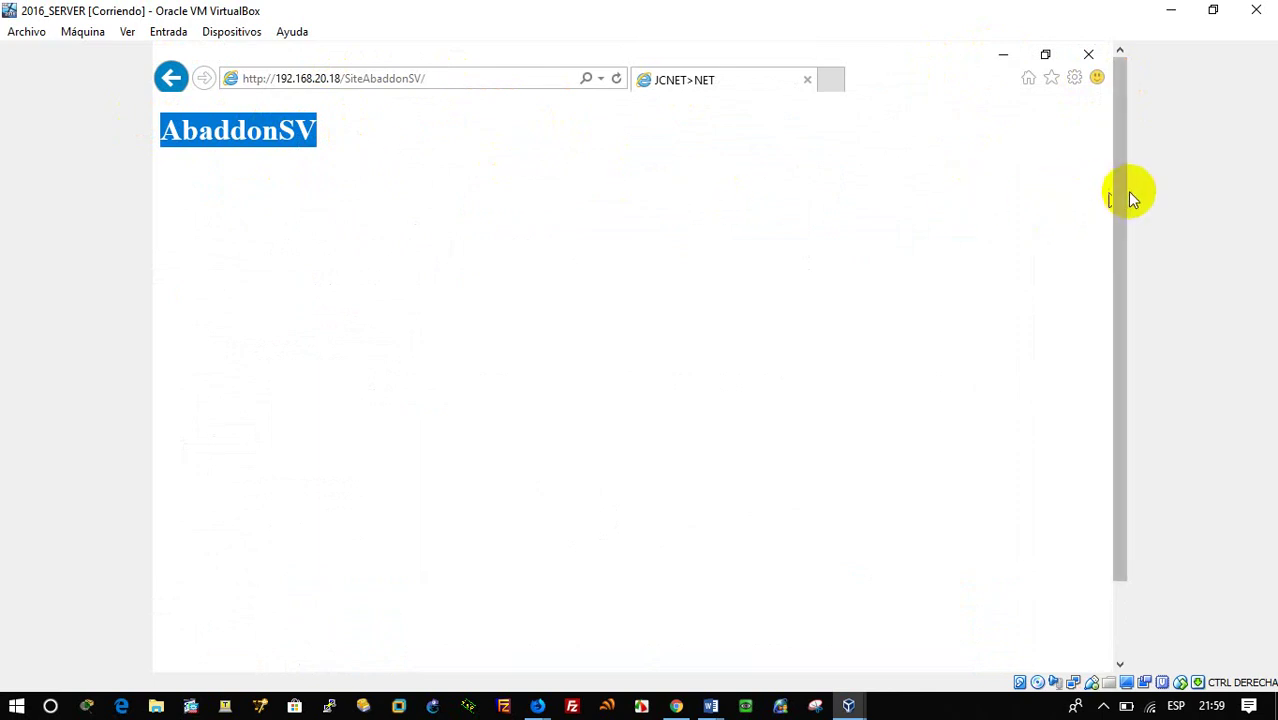
pyautogui.moveTo(1122, 194)
pyautogui.mouseDown()
pyautogui.moveTo(1122, 308)
pyautogui.moveTo(1122, 180)
pyautogui.mouseUp()
pyautogui.moveTo(463, 136); pyautogui.dragTo(440, 125)
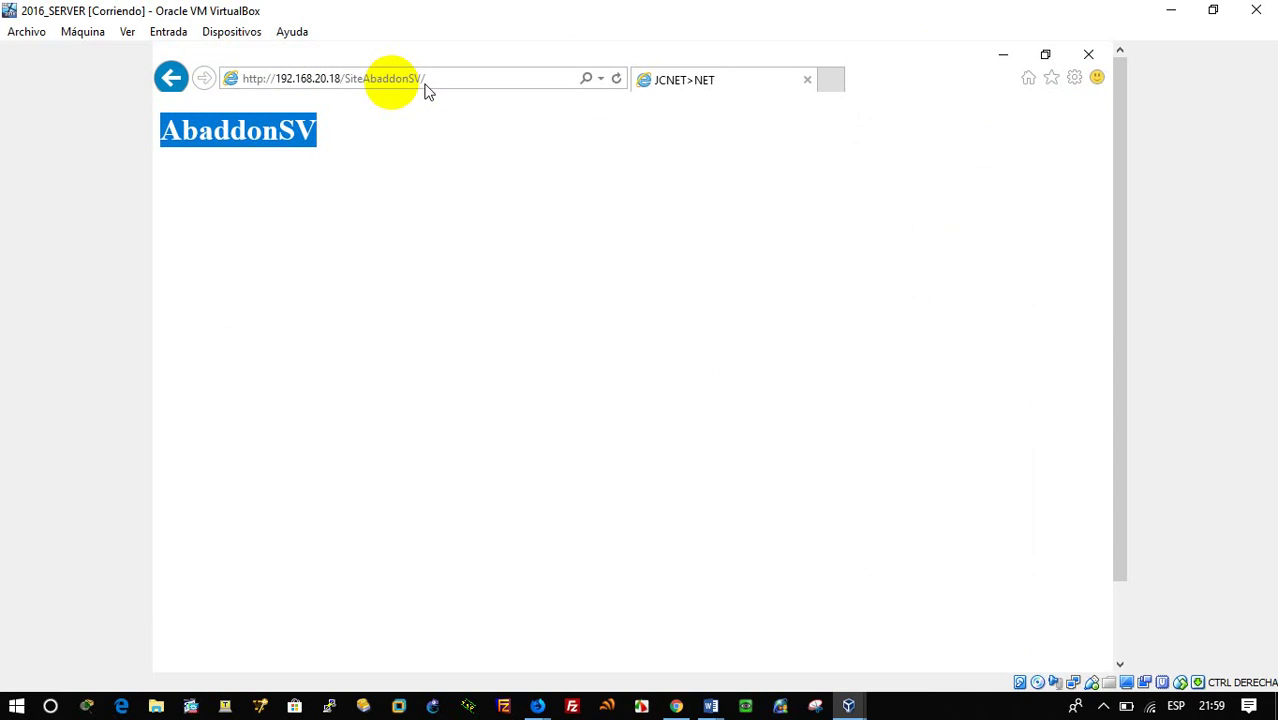
# Step: Switch to Server Manager and start the Add Roles and Features Wizard for the 192.168.20.18 server
pyautogui.moveTo(1116, 184); pyautogui.dragTo(1018, 382)
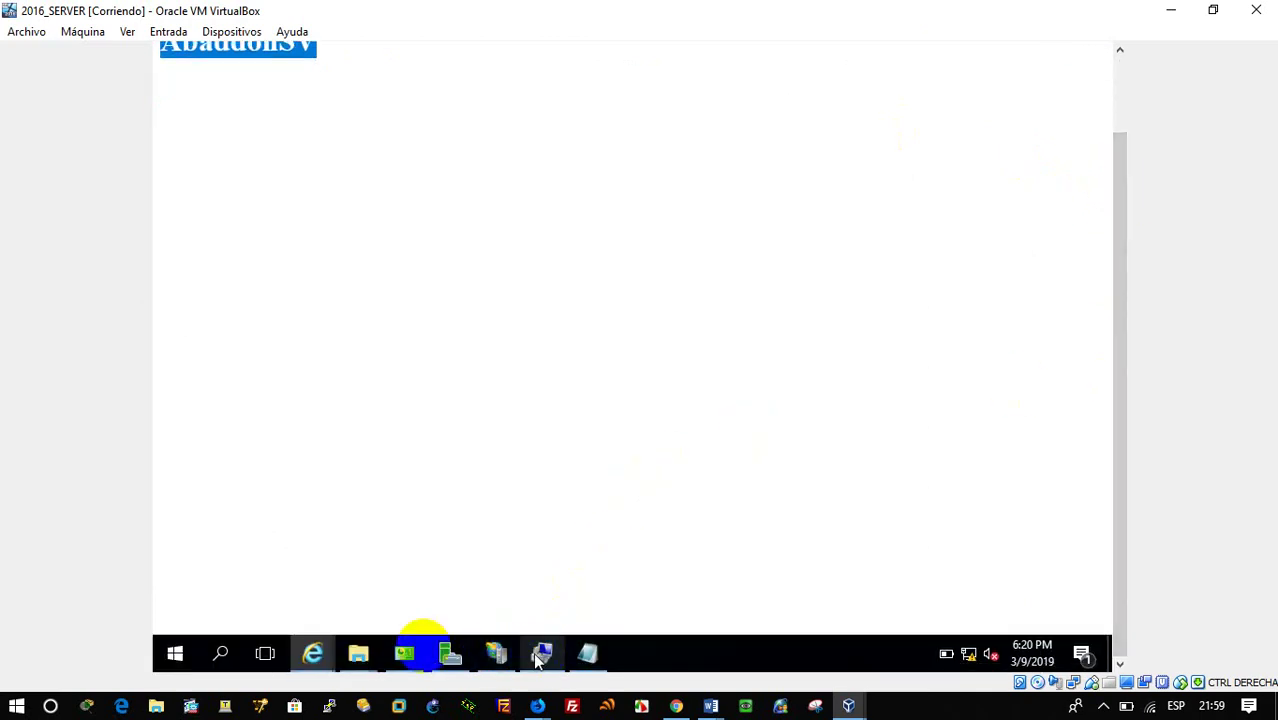
pyautogui.click(449, 655)
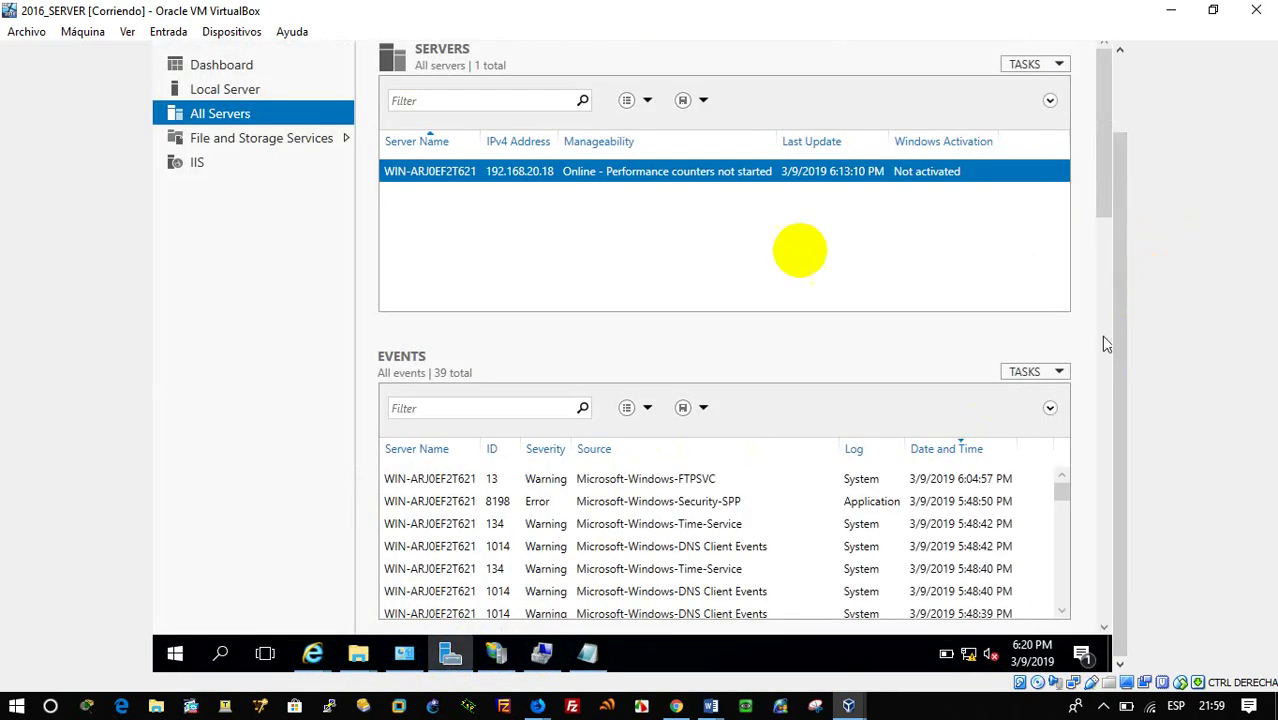
pyautogui.moveTo(1124, 219); pyautogui.dragTo(1127, 125)
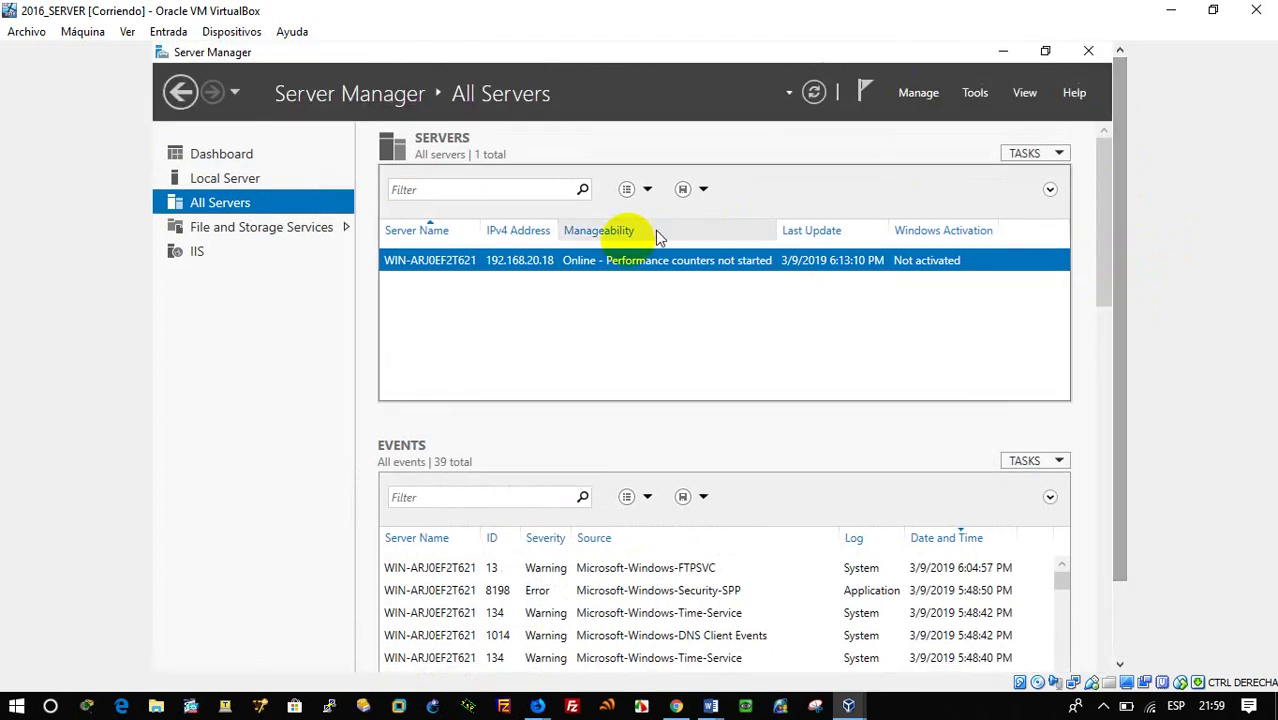
pyautogui.rightClick(578, 268)
pyautogui.click(652, 271)
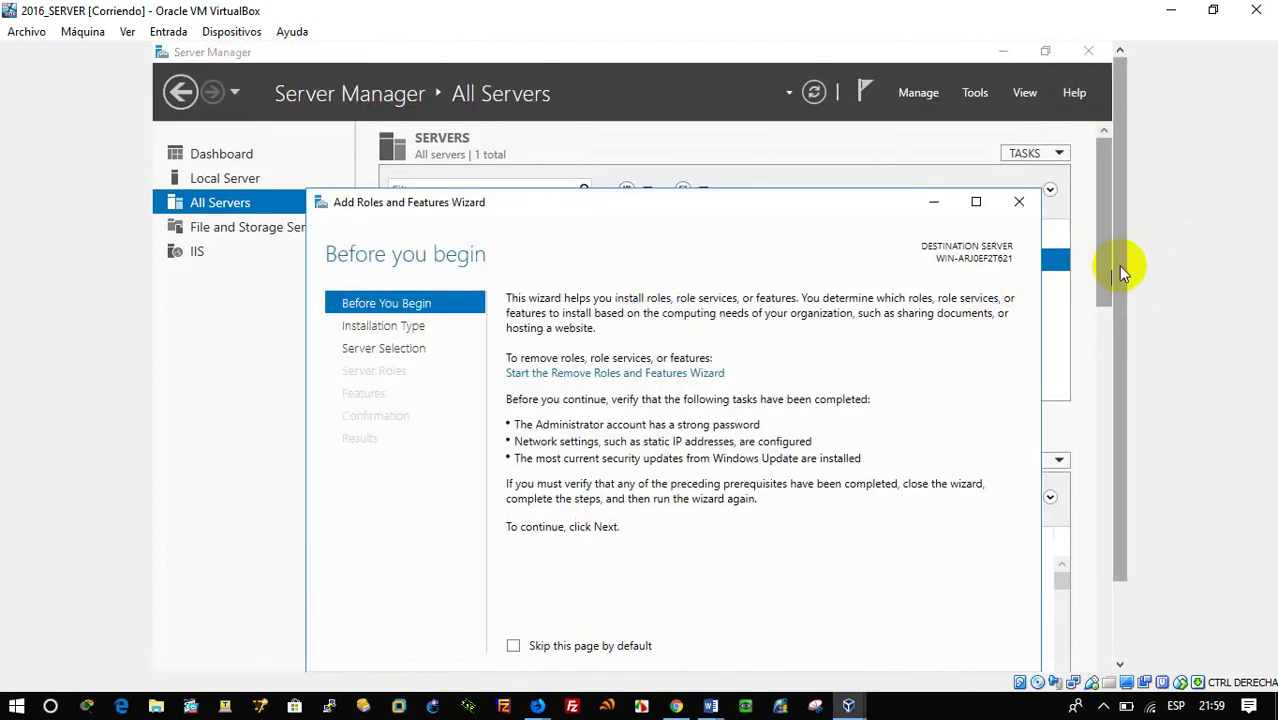
# Step: Choose a role-based or feature-based installation on the 192.168.20.18 server from the server pool and continue to the server roles
pyautogui.moveTo(1121, 265); pyautogui.dragTo(1124, 354)
pyautogui.click(815, 603)
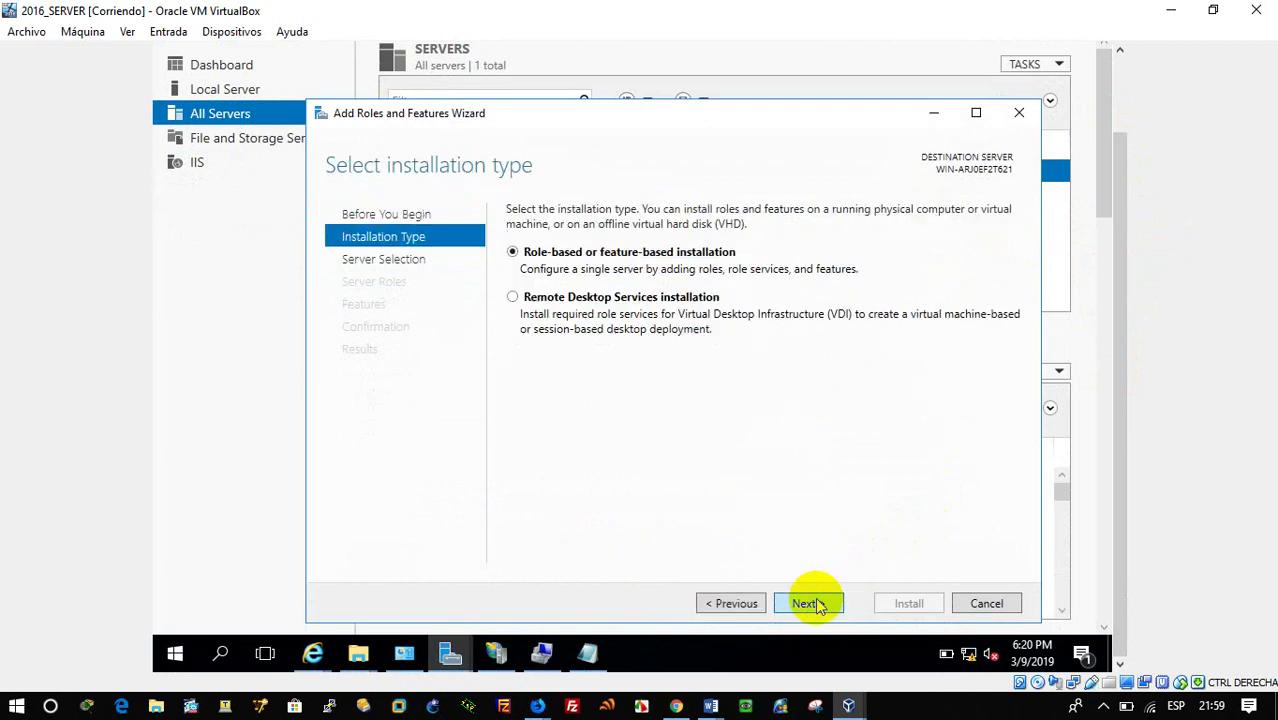
pyautogui.click(815, 603)
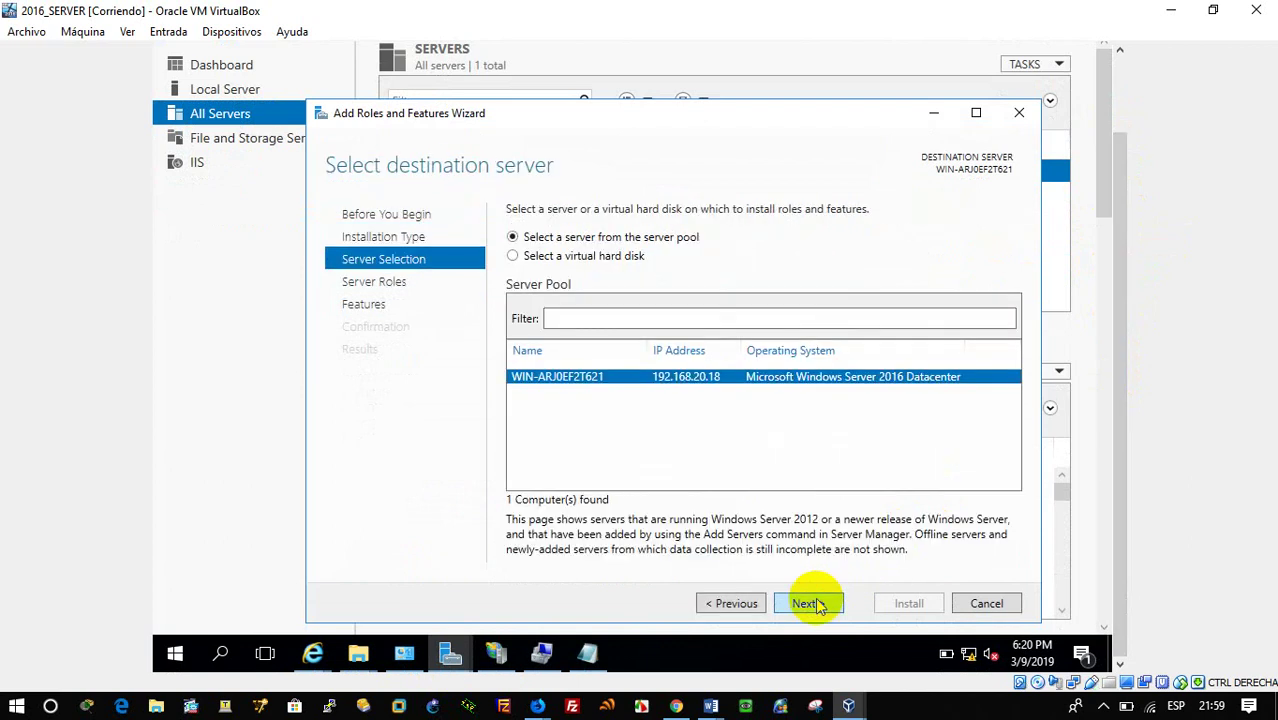
pyautogui.click(815, 603)
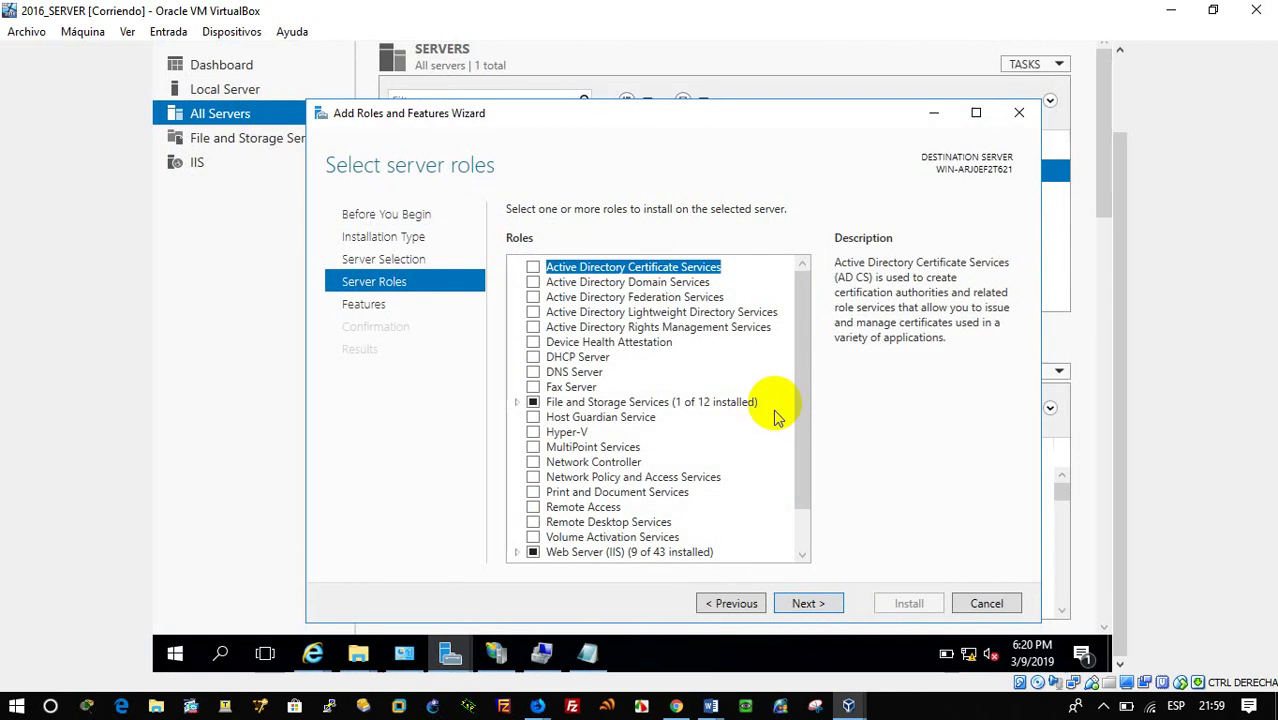
# Step: Select the DNS Server role and add its required features, including the management tools
pyautogui.click(808, 444)
pyautogui.moveTo(808, 444)
pyautogui.mouseDown()
pyautogui.moveTo(807, 514)
pyautogui.moveTo(810, 455)
pyautogui.mouseUp()
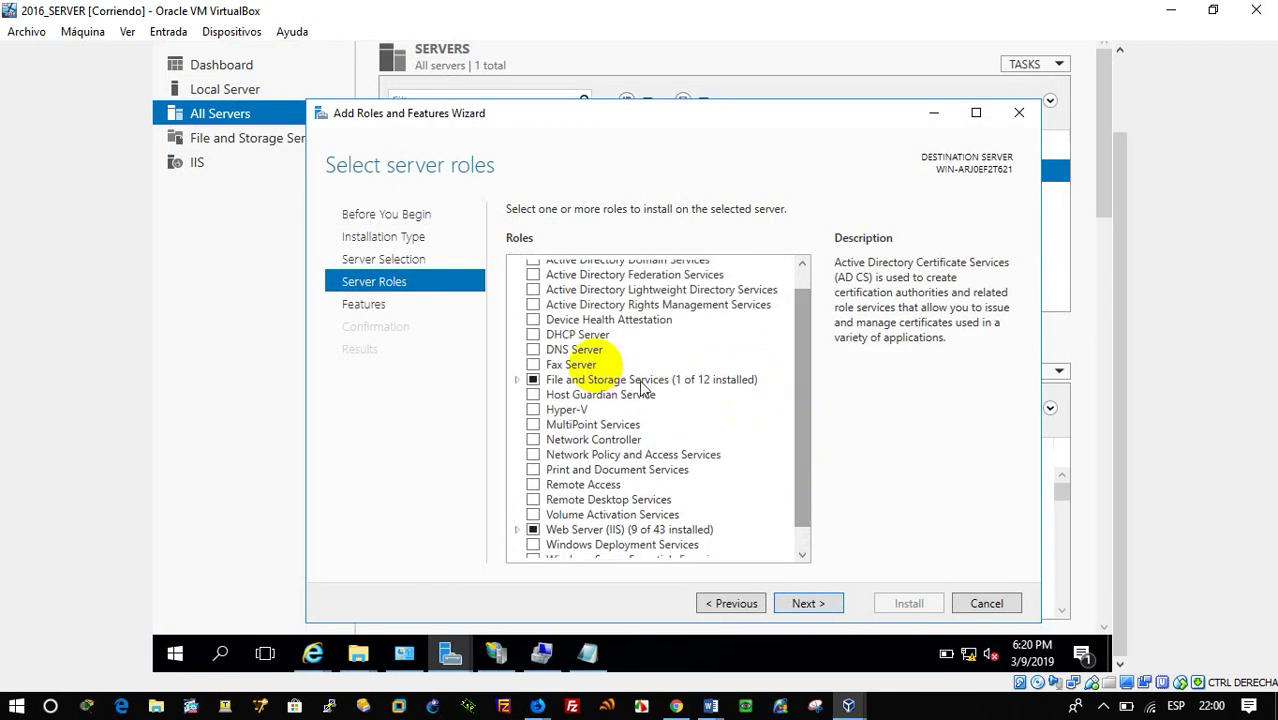
pyautogui.click(535, 351)
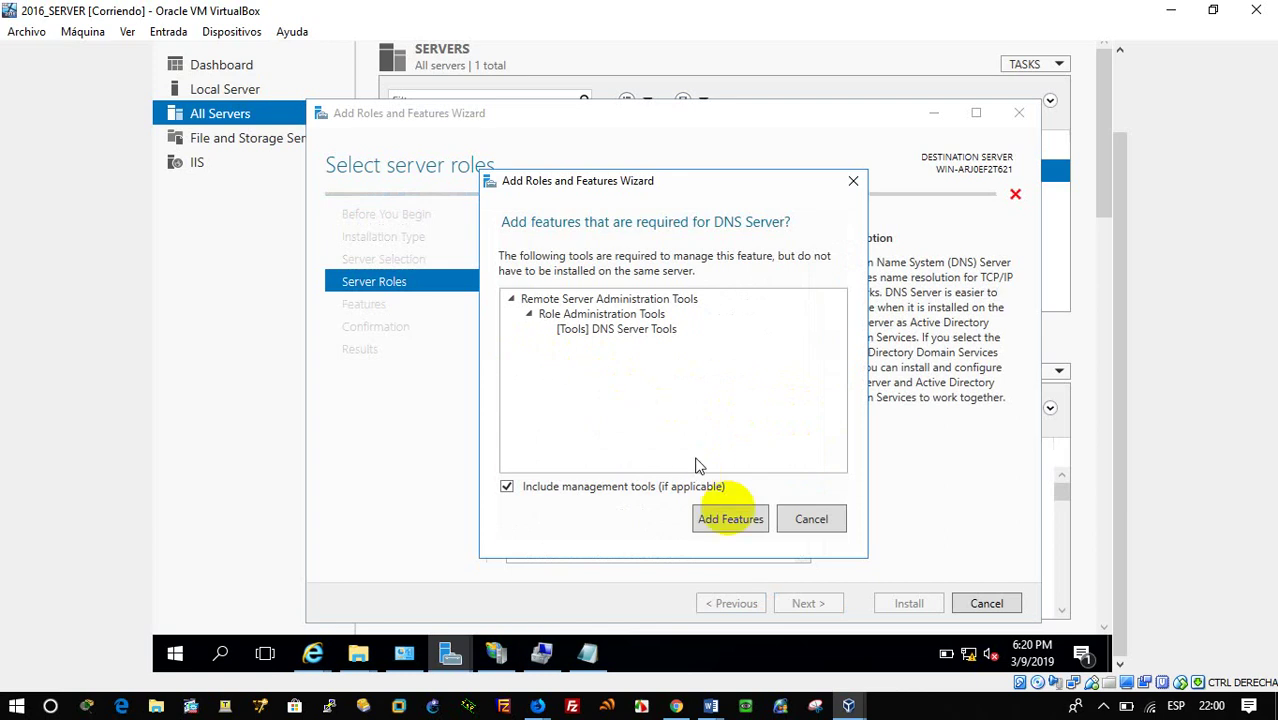
pyautogui.click(731, 519)
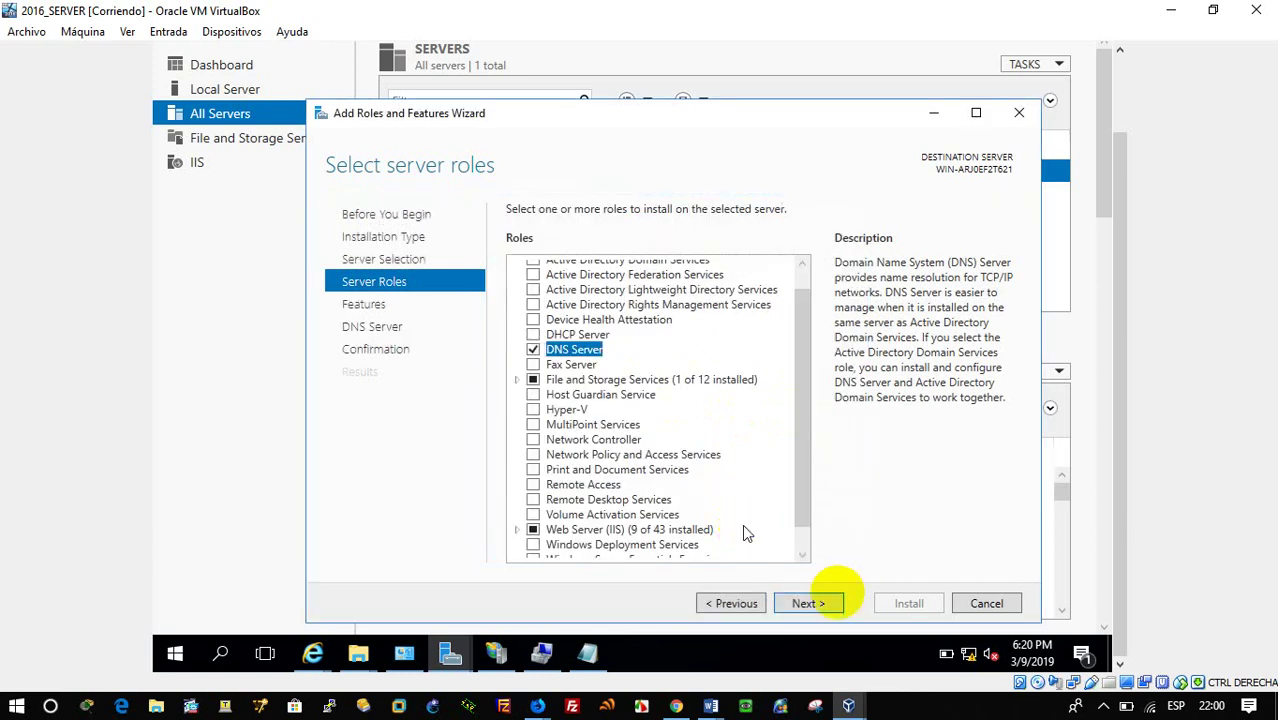
# Step: Accept the default features and DNS Server information, and start installing the DNS Server role
pyautogui.click(826, 611)
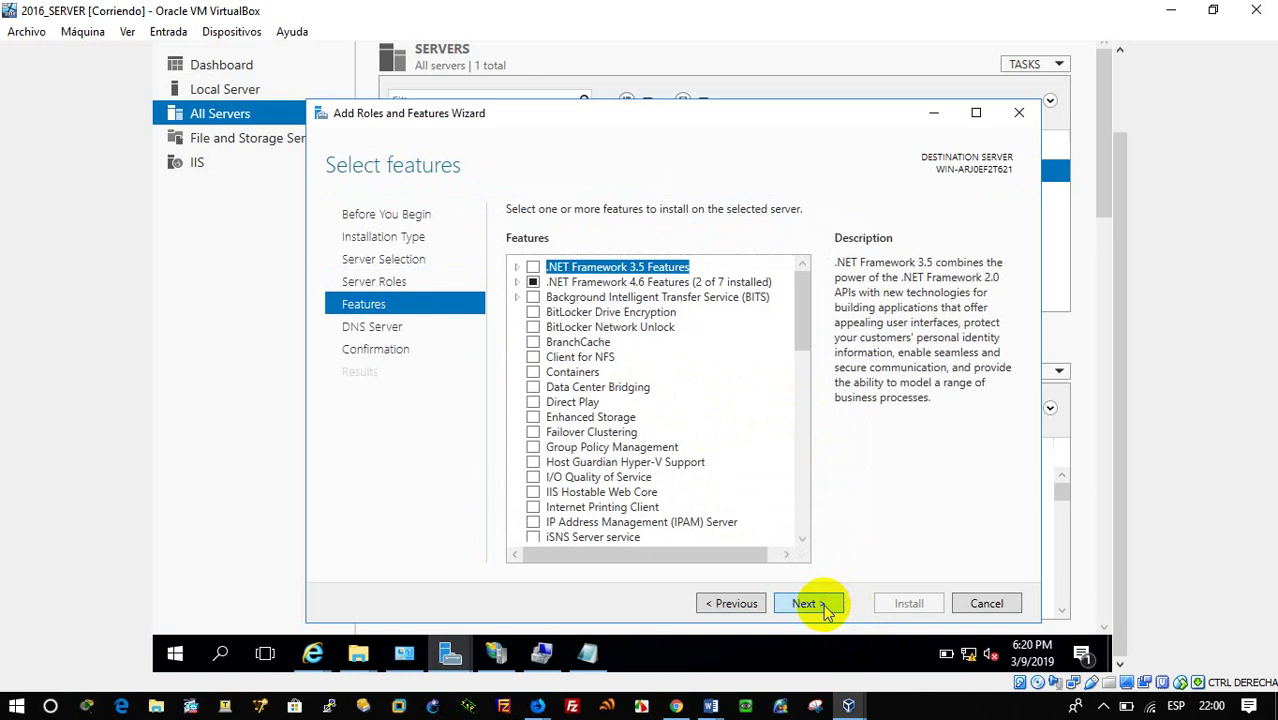
pyautogui.click(826, 611)
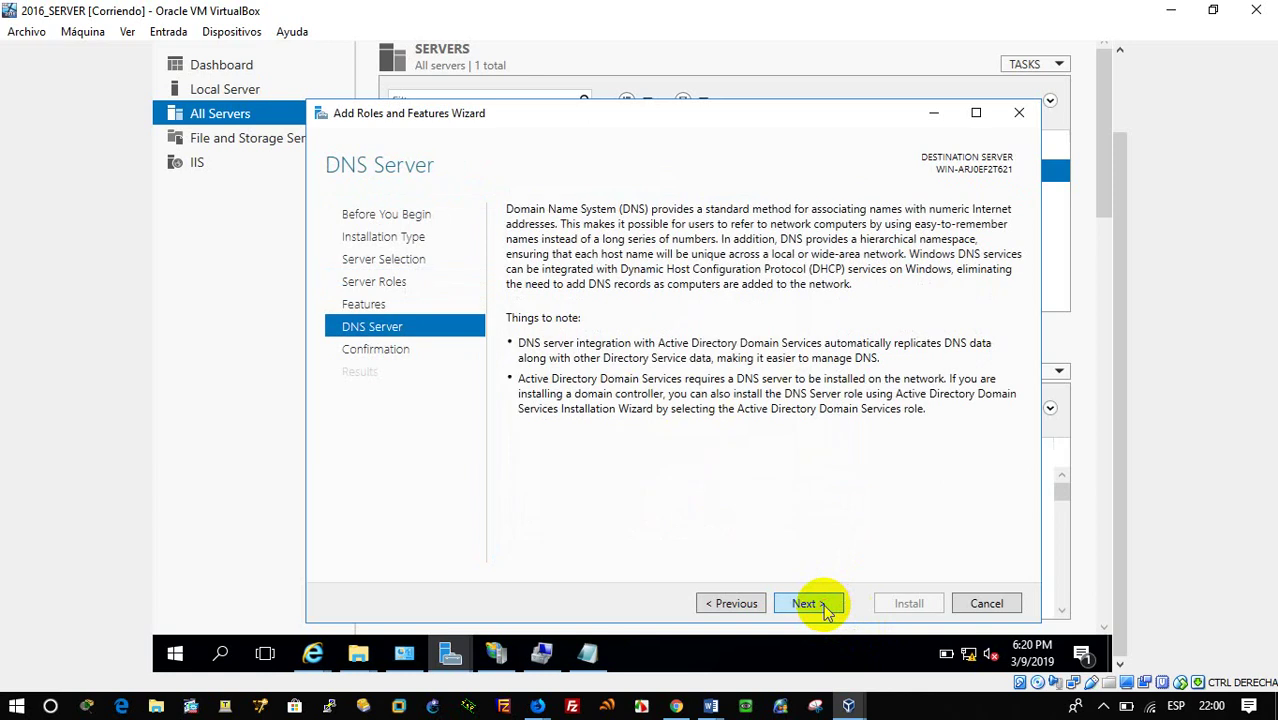
pyautogui.click(826, 611)
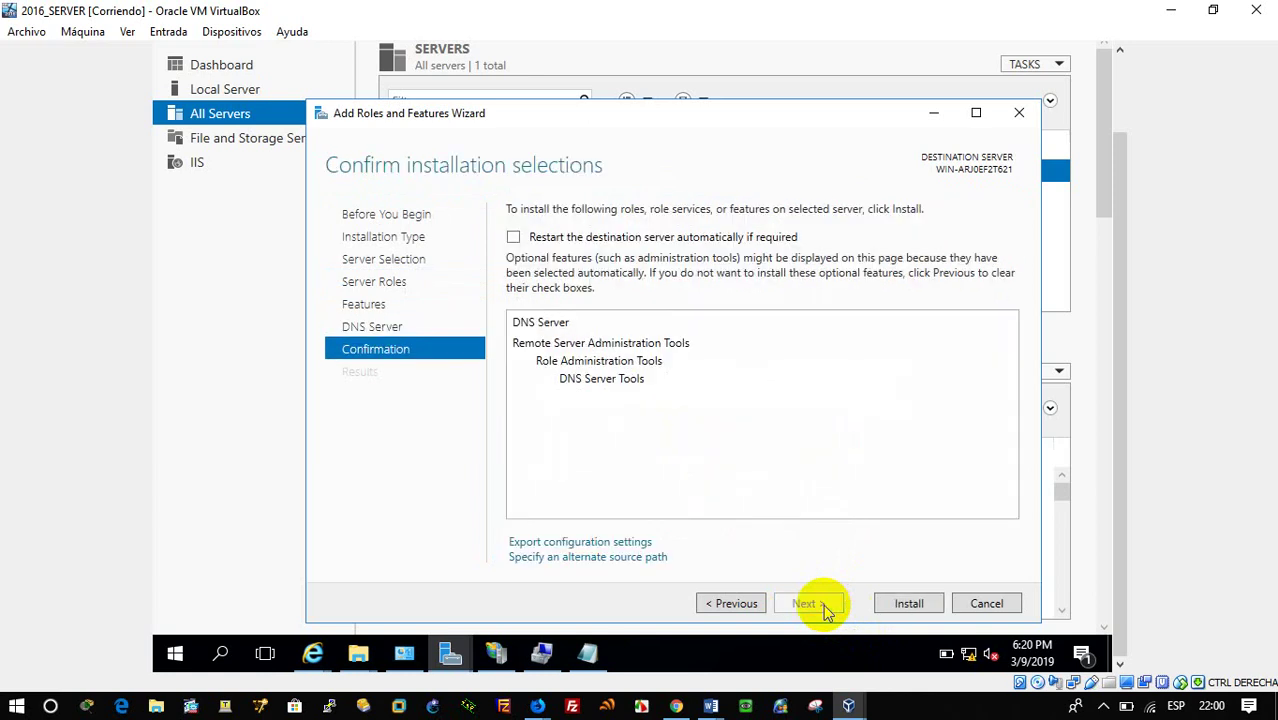
pyautogui.click(929, 611)
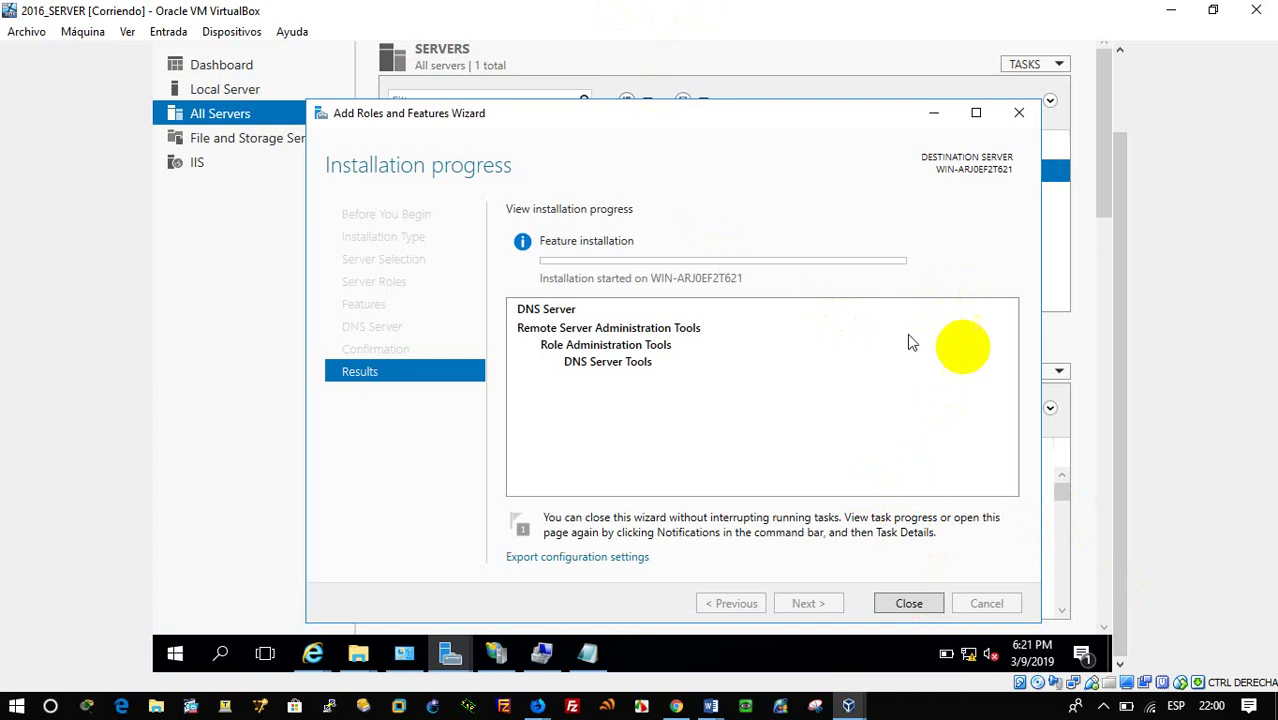
# Step: Switch to Sophos UTM WebAdmin in Firefox and review the firewall rules for the LAN, SERVER, Usuario1 and Usuario2 entries
pyautogui.moveTo(1118, 318); pyautogui.dragTo(1078, 391)
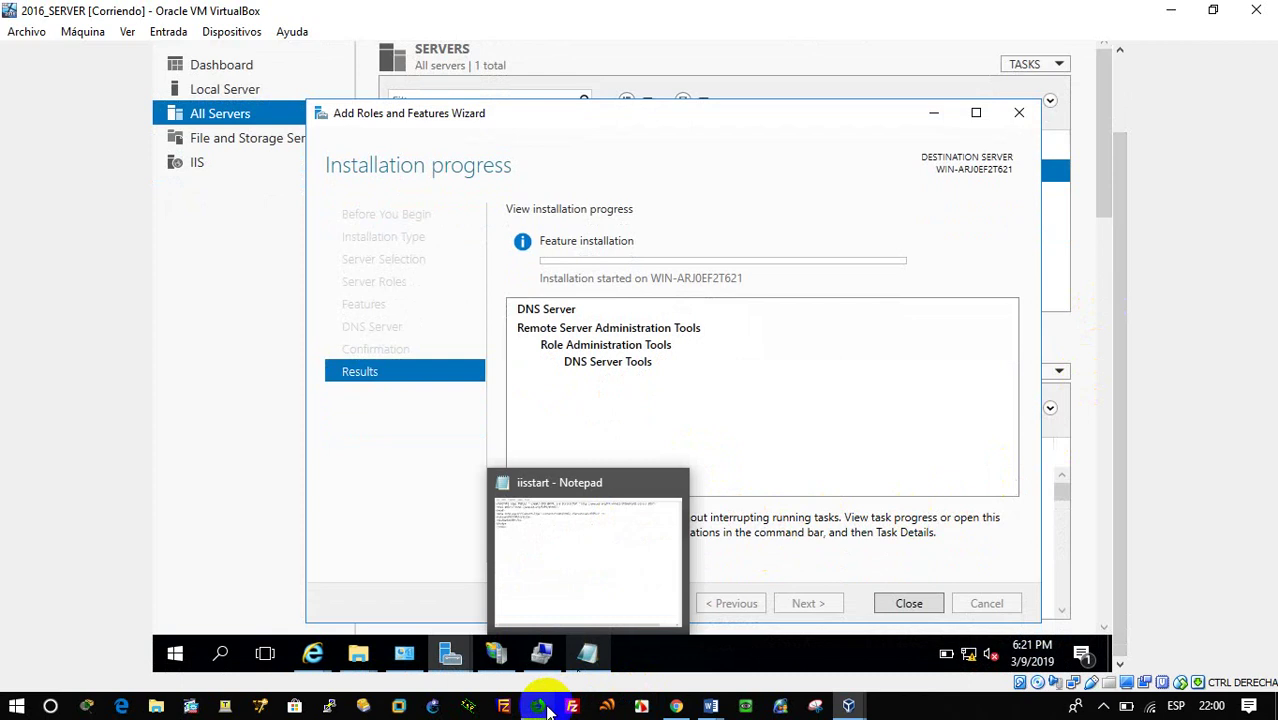
pyautogui.moveTo(538, 706)
pyautogui.click(713, 633)
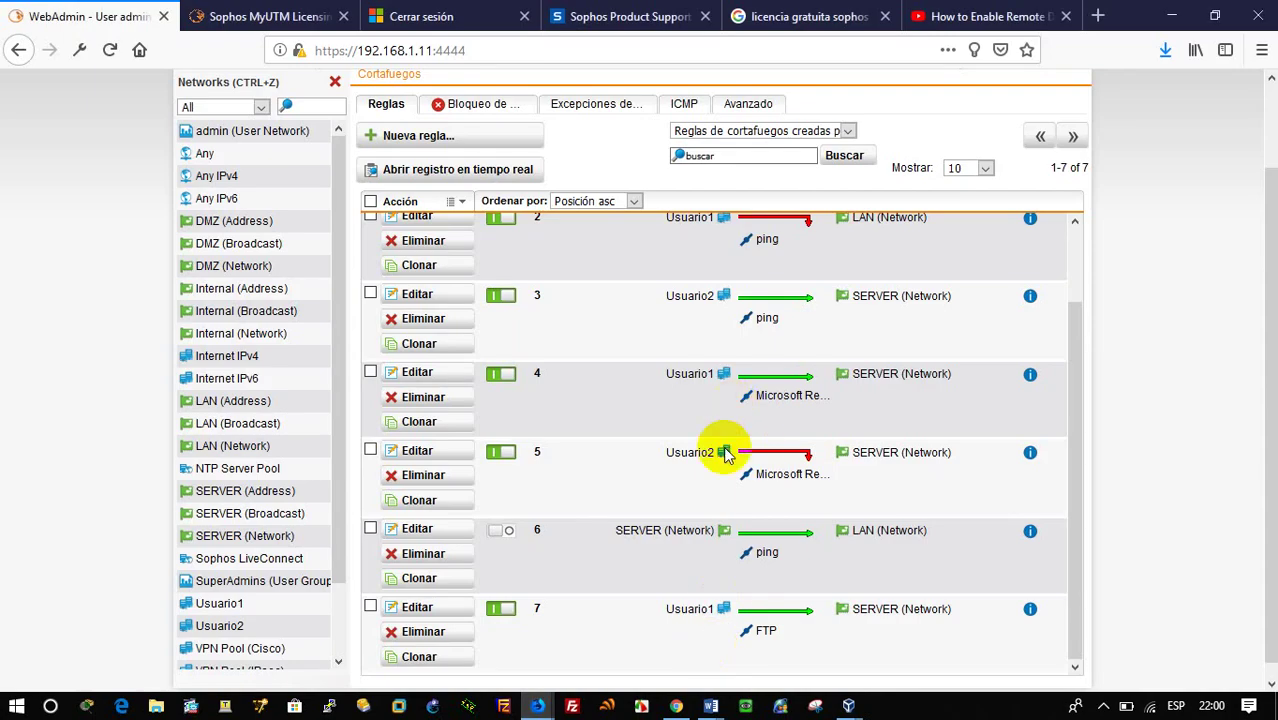
pyautogui.scroll(2, 730, 450)
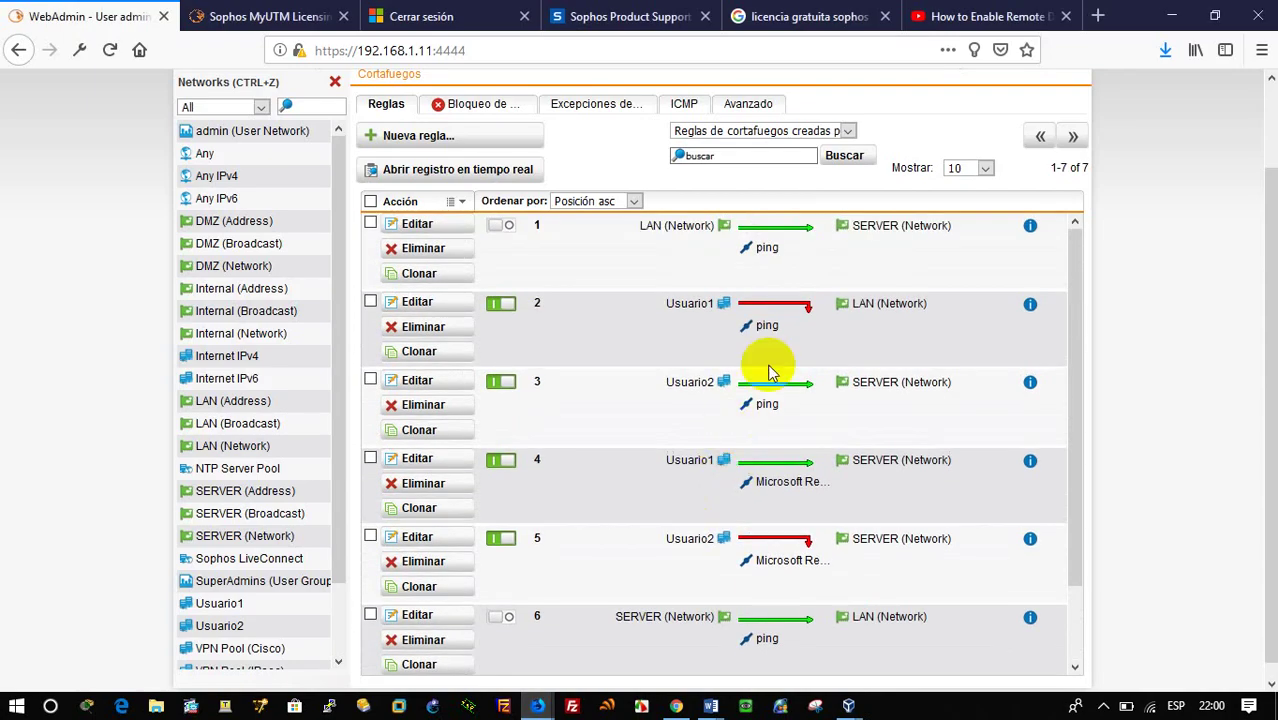
pyautogui.scroll(-2, 760, 385)
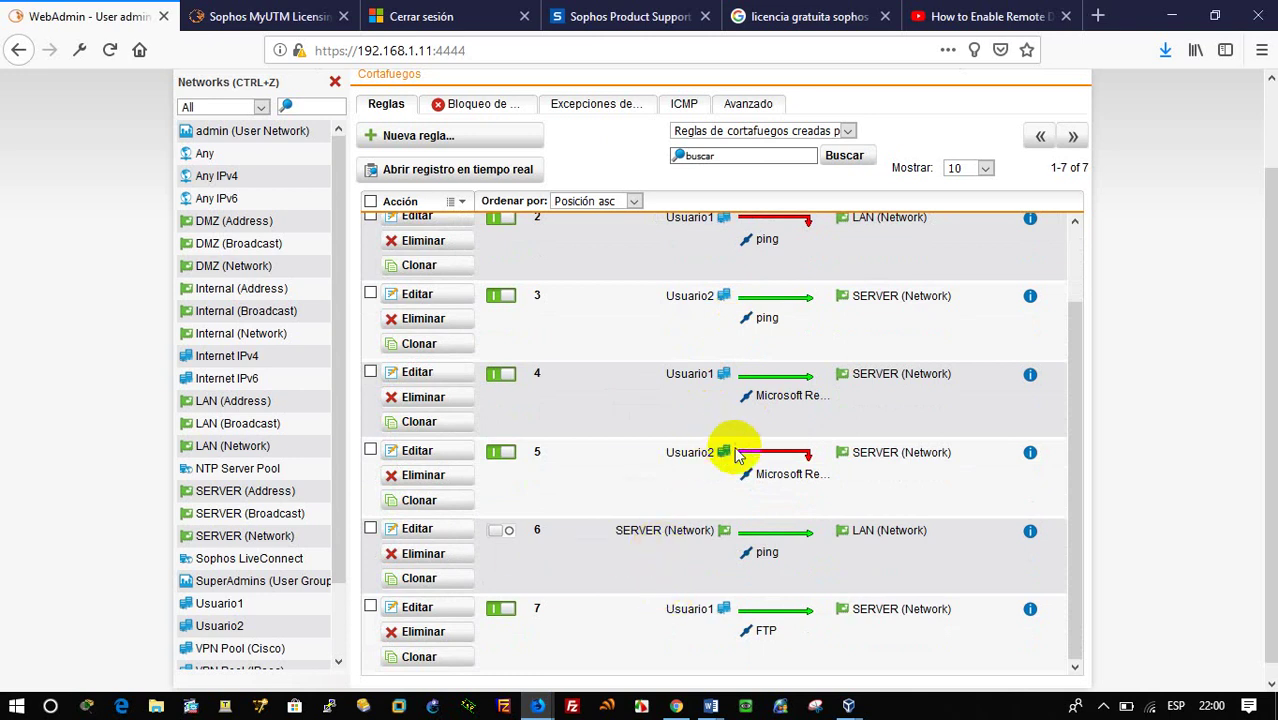
pyautogui.scroll(1, 790, 520)
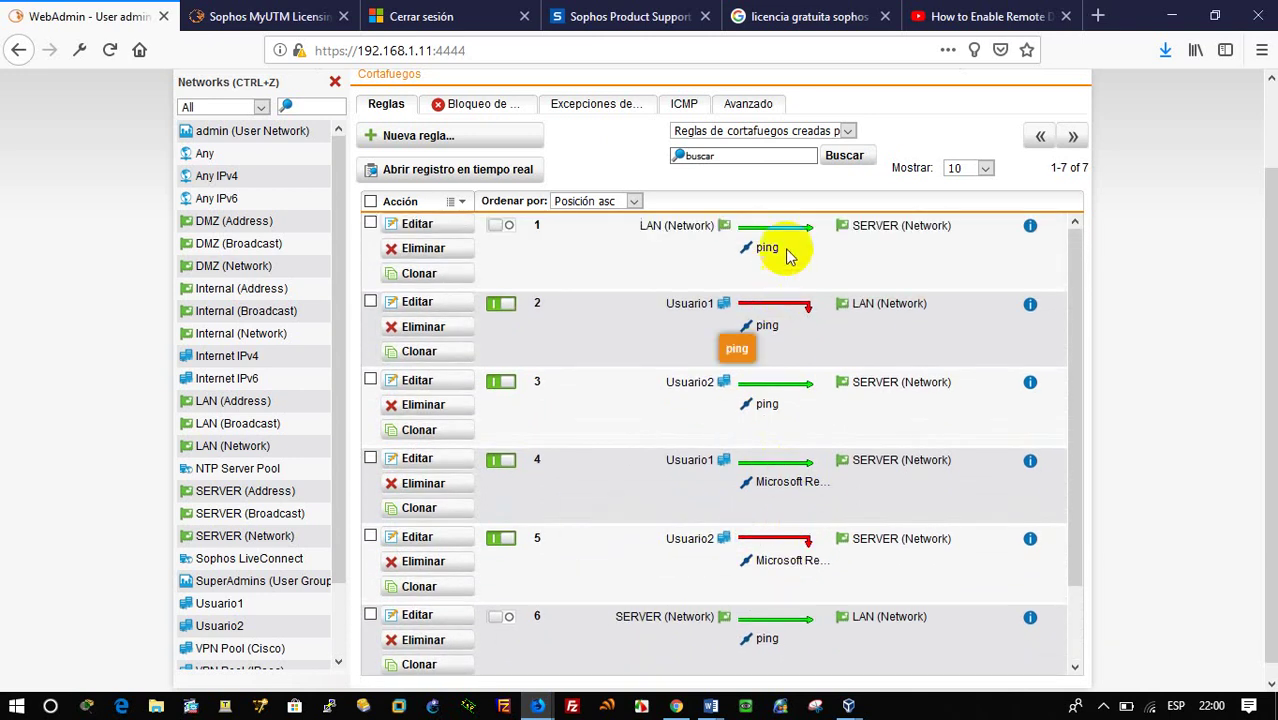
pyautogui.scroll(-1, 790, 500)
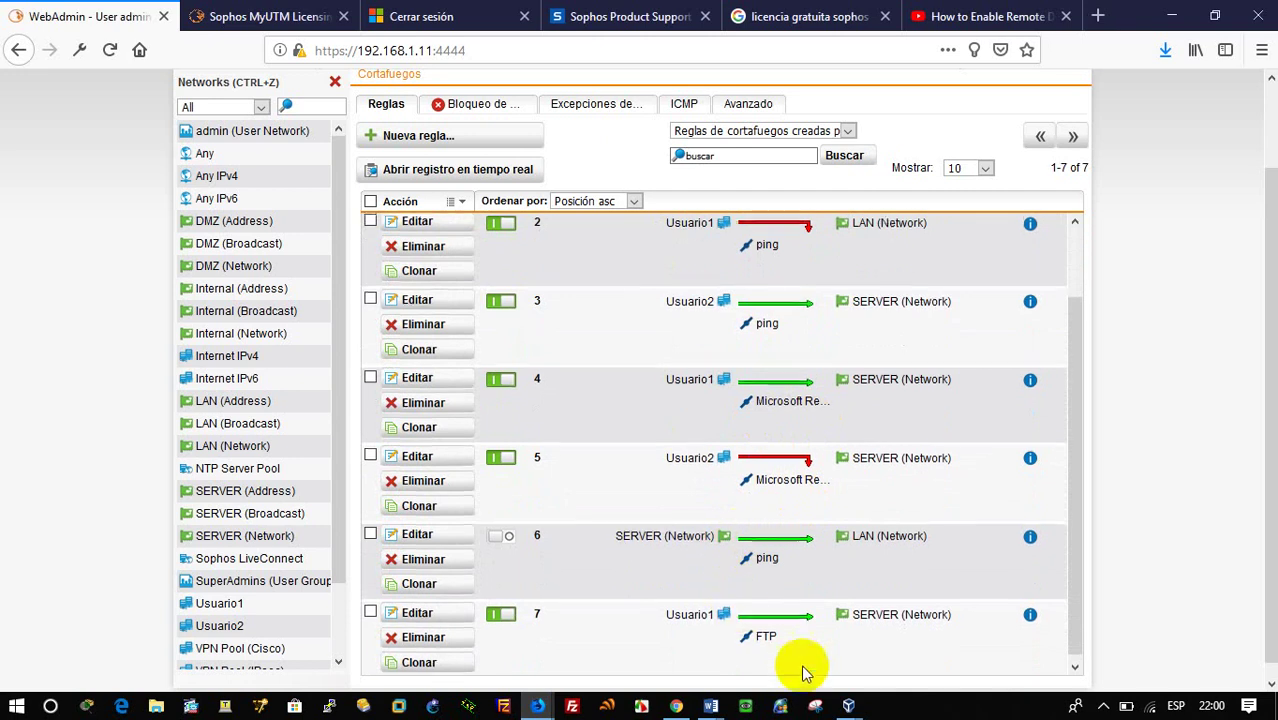
pyautogui.scroll(-1, 715, 605)
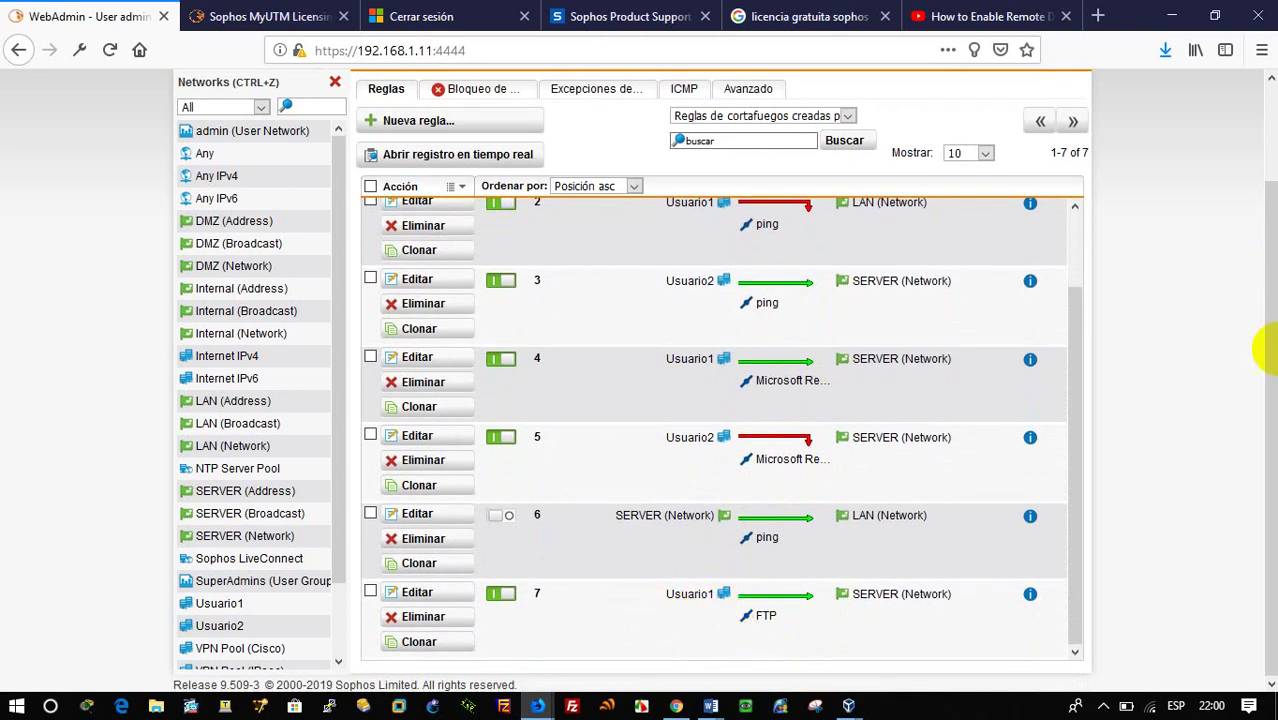
pyautogui.moveTo(1258, 337); pyautogui.dragTo(1266, 268)
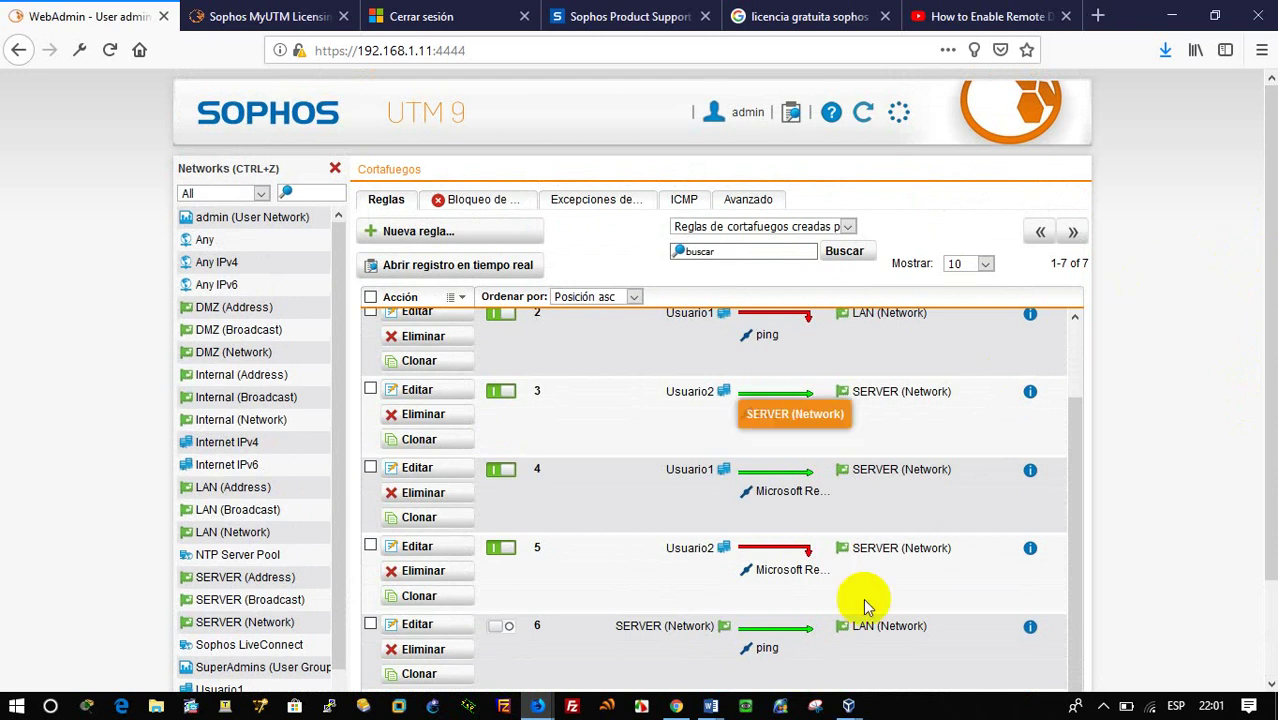
# Step: Switch to the 2016_SERVER virtual machine and check the DNS Server role's installation progress
pyautogui.click(848, 706)
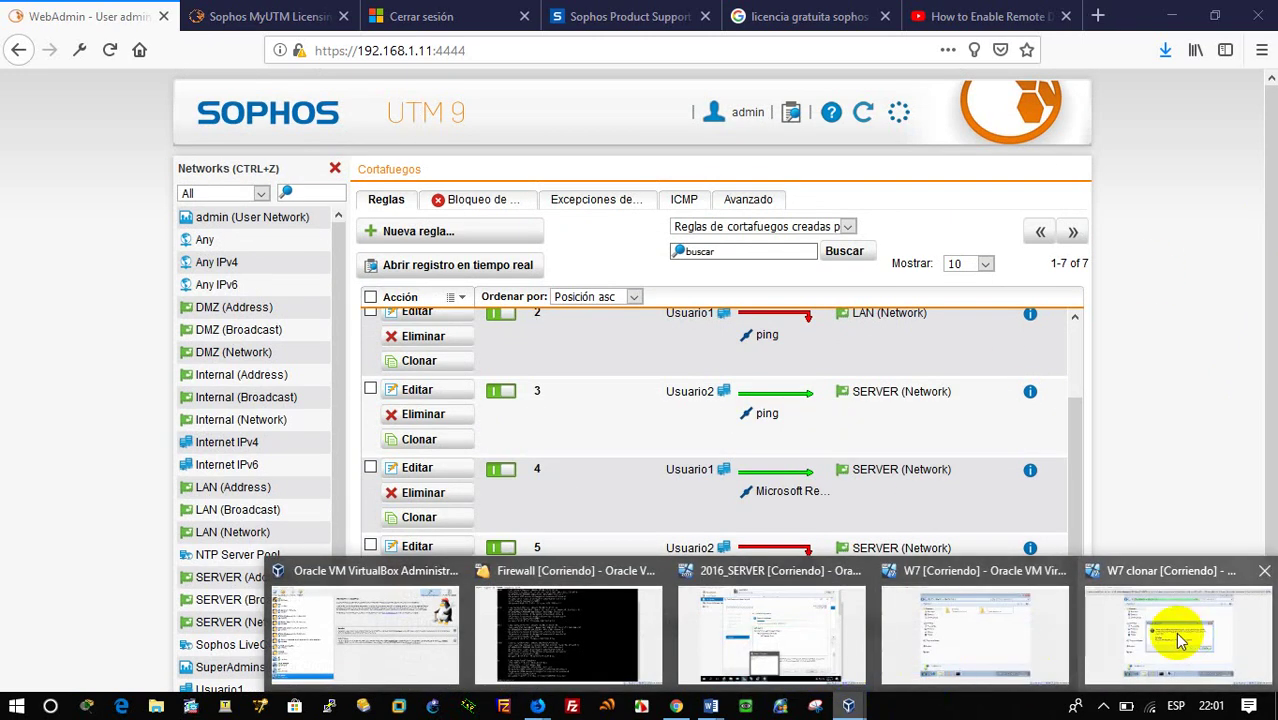
pyautogui.click(776, 638)
pyautogui.click(737, 362)
pyautogui.click(730, 344)
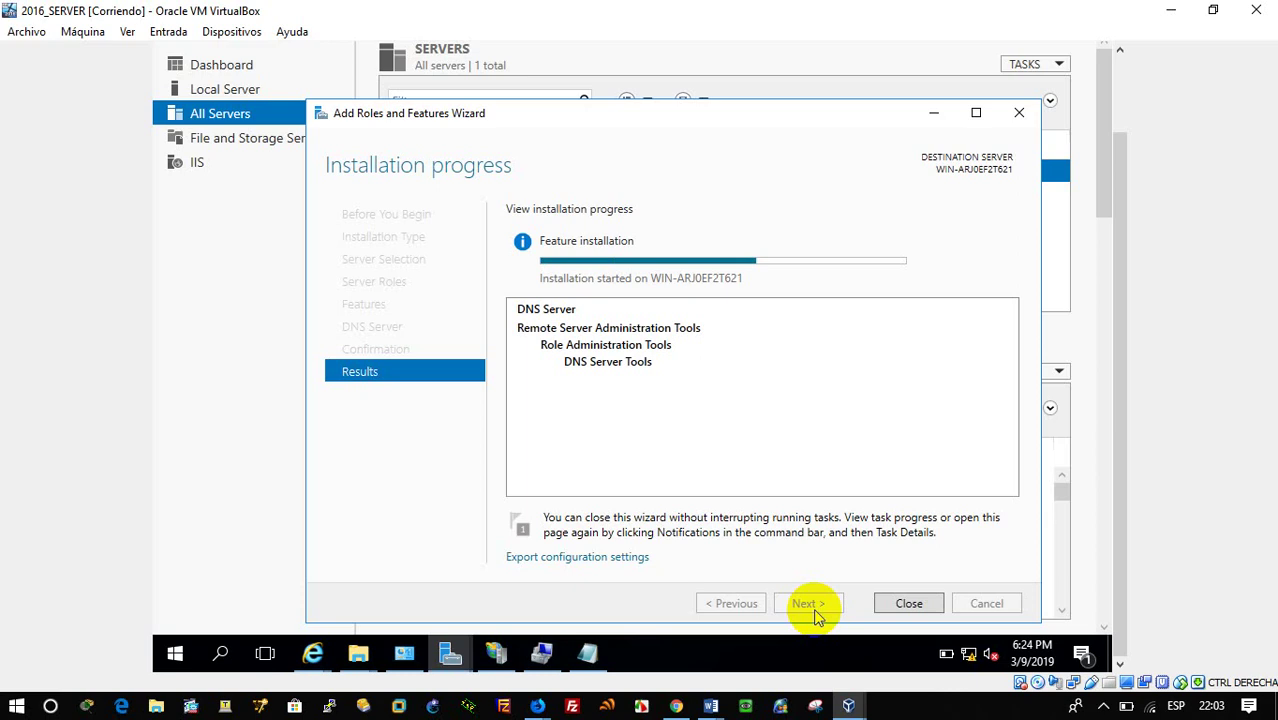
# Step: Switch to Sophos UTM WebAdmin in Firefox, close the Networks object list and view the NAT masquerading rules under Network Protection
pyautogui.moveTo(535, 705)
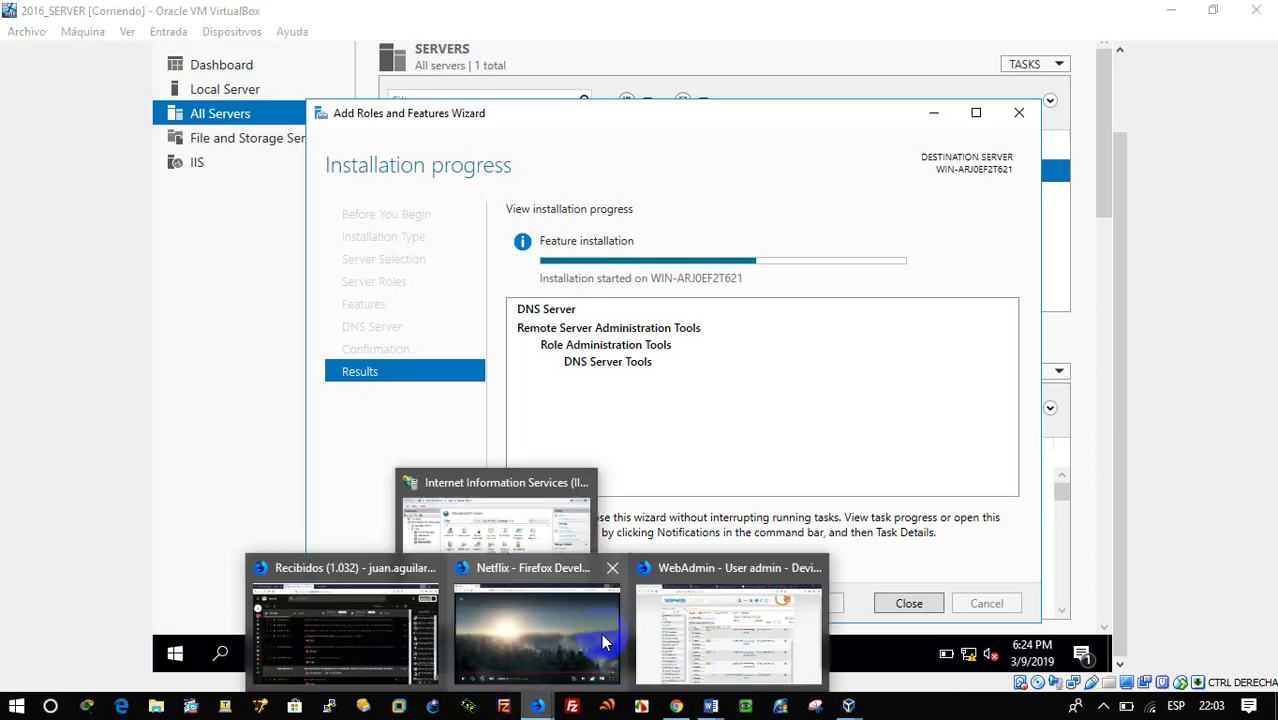
pyautogui.click(685, 610)
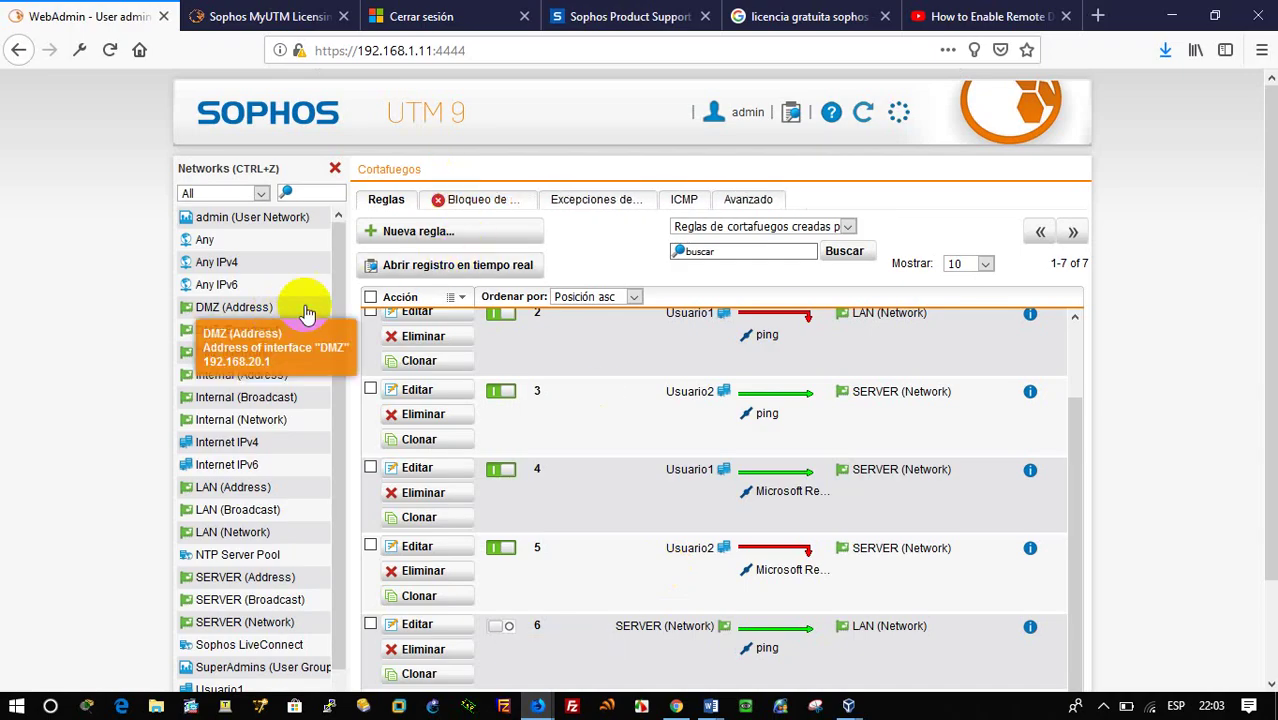
pyautogui.click(334, 169)
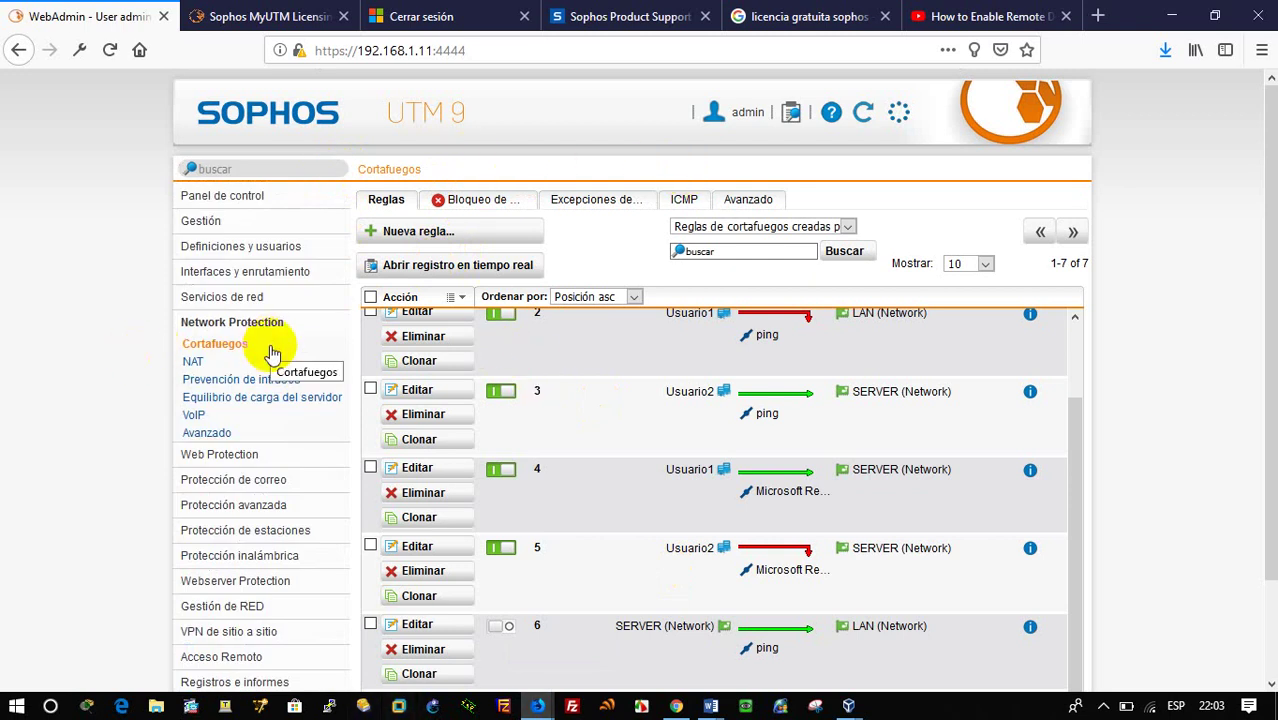
pyautogui.click(192, 361)
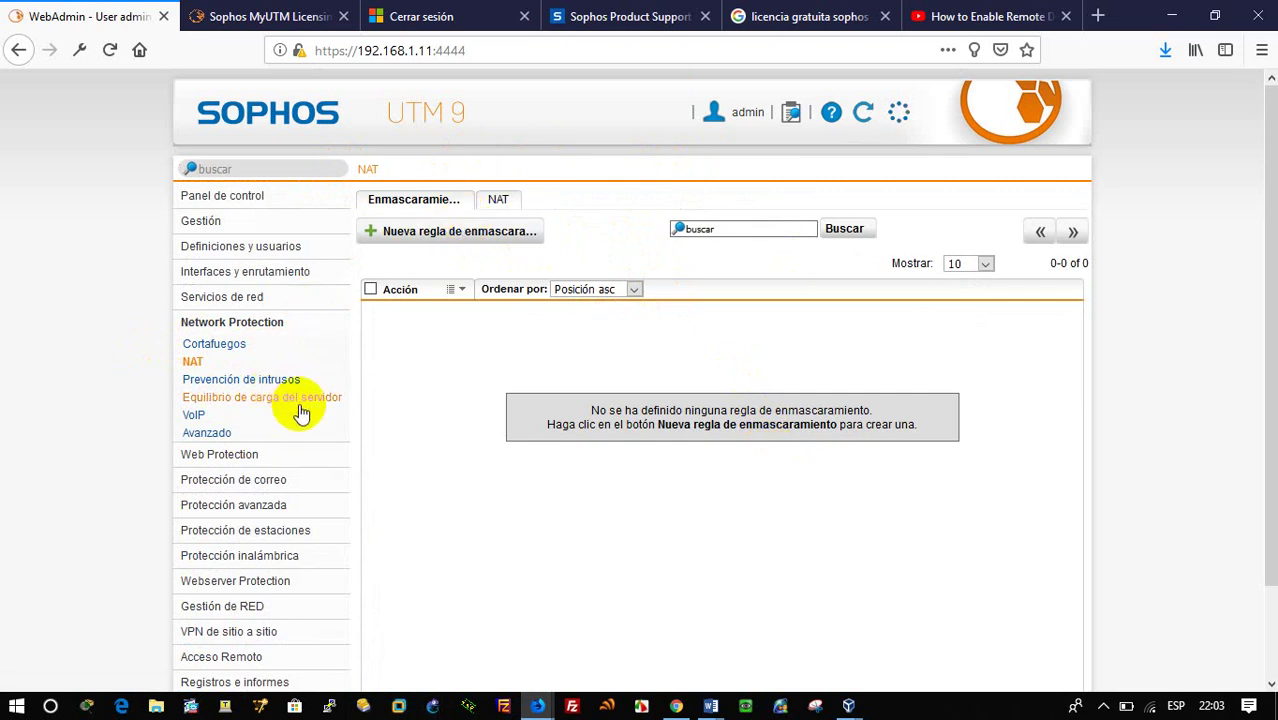
pyautogui.scroll(-1, 298, 425)
pyautogui.scroll(-1, 298, 425)
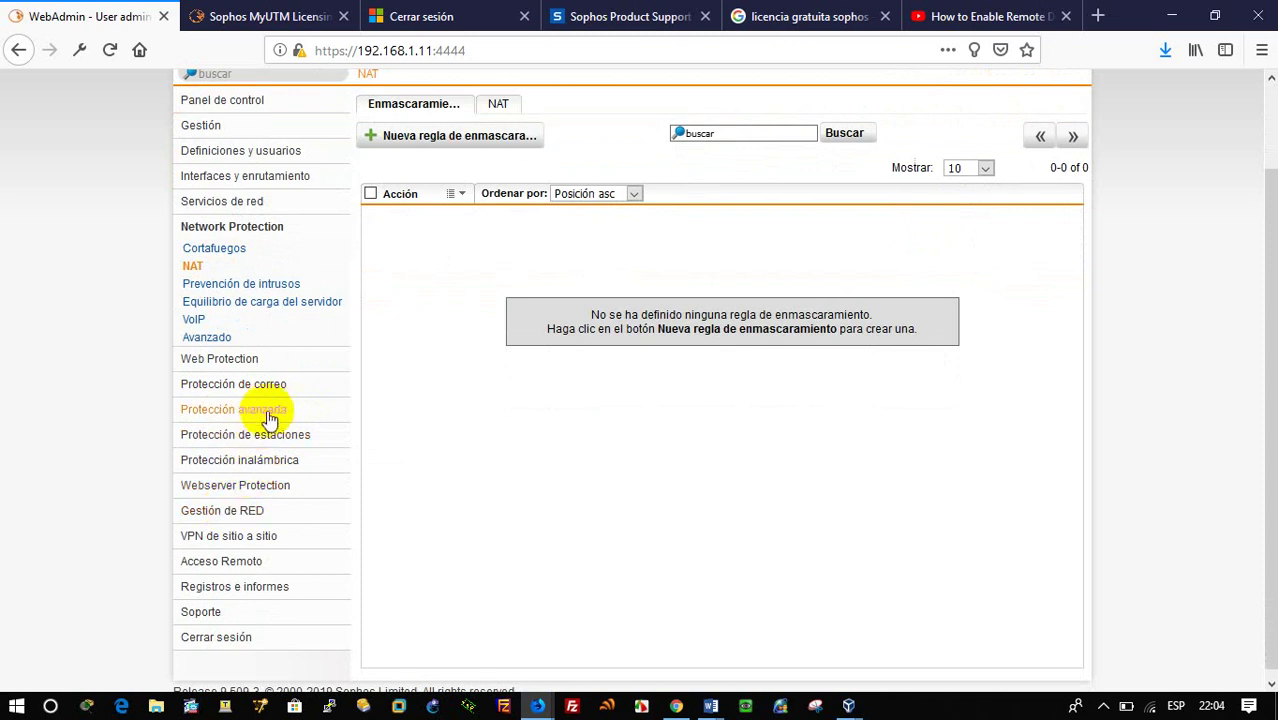
pyautogui.scroll(1, 279, 416)
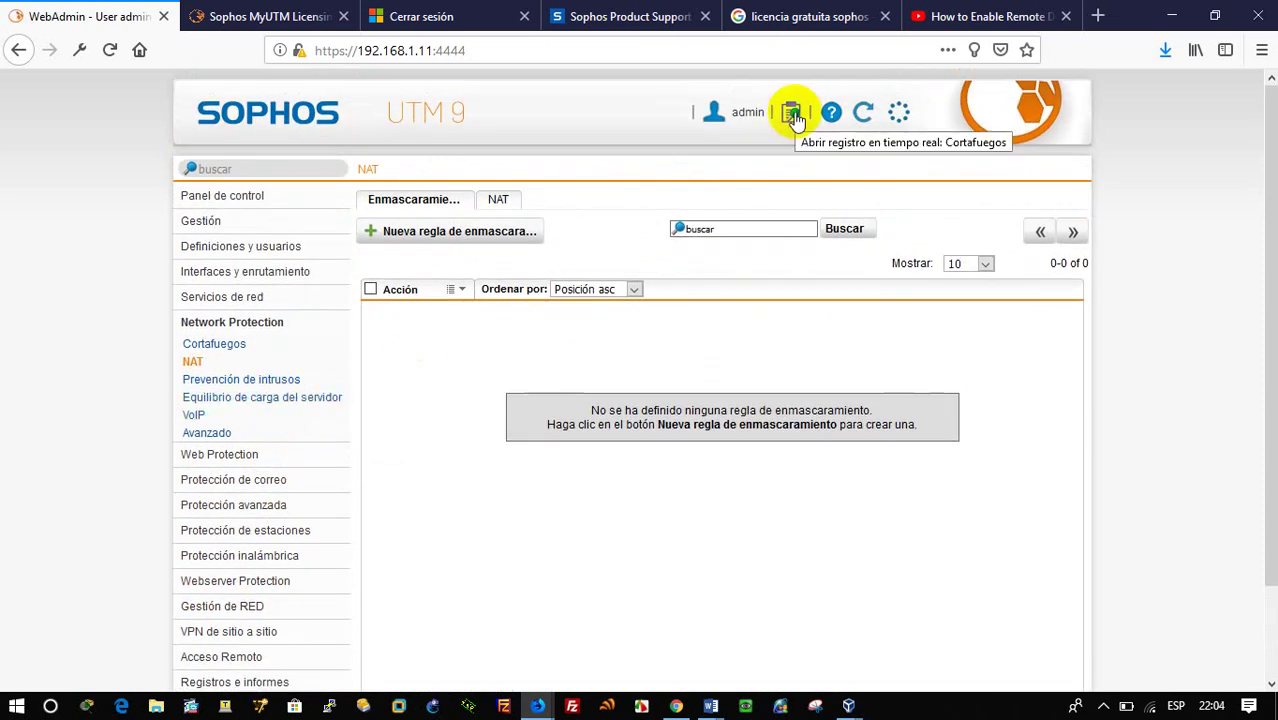
# Step: Browse the list of real-time logs available in WebAdmin
pyautogui.moveTo(795, 118)
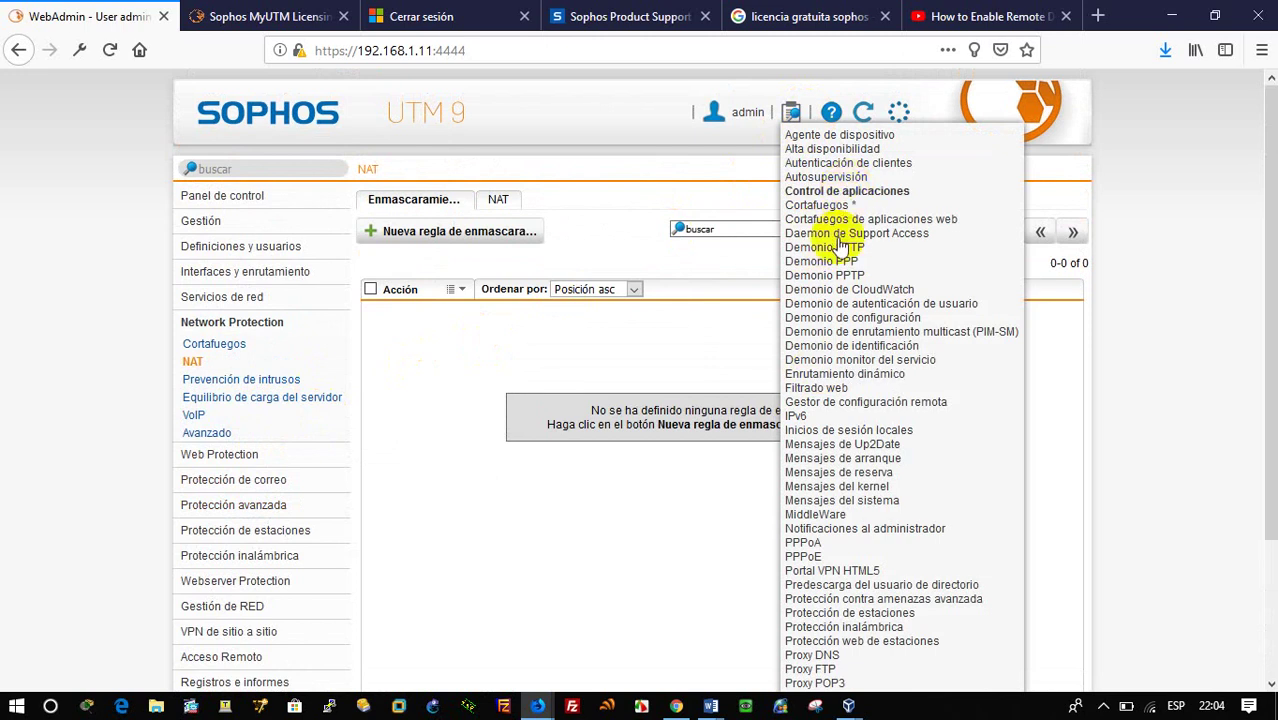
pyautogui.scroll(-2, 833, 500)
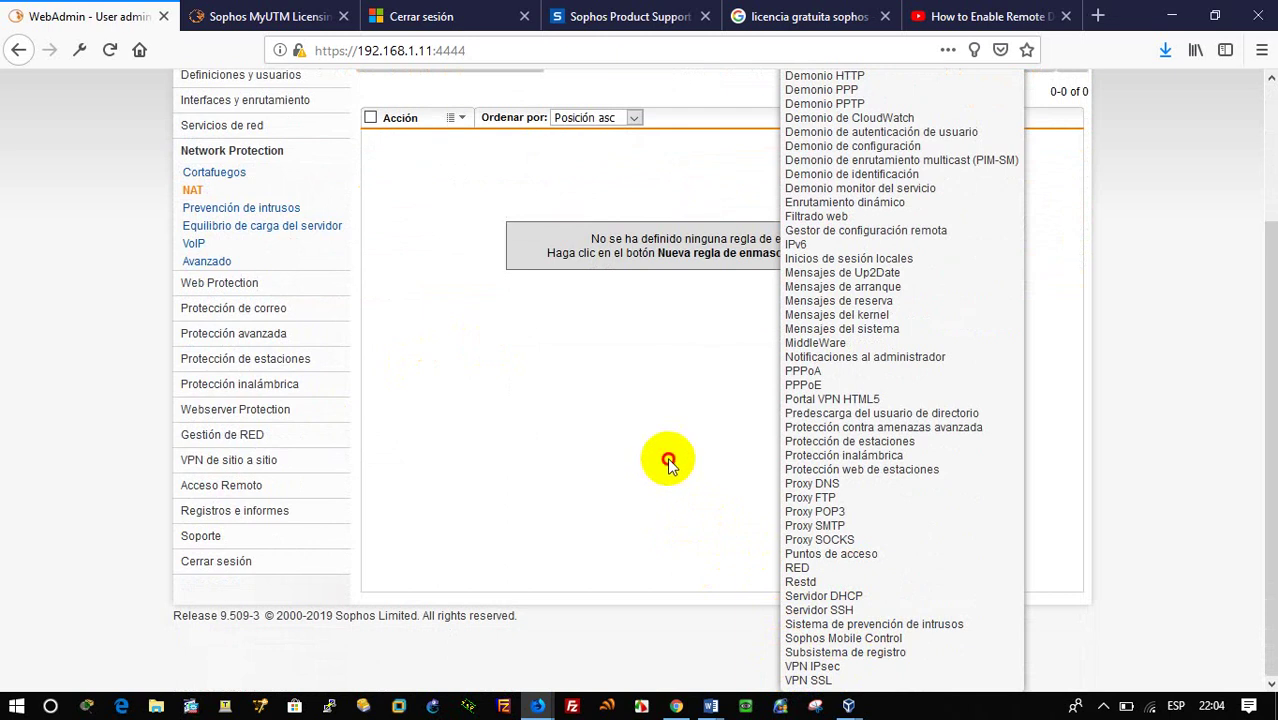
pyautogui.scroll(2, 667, 456)
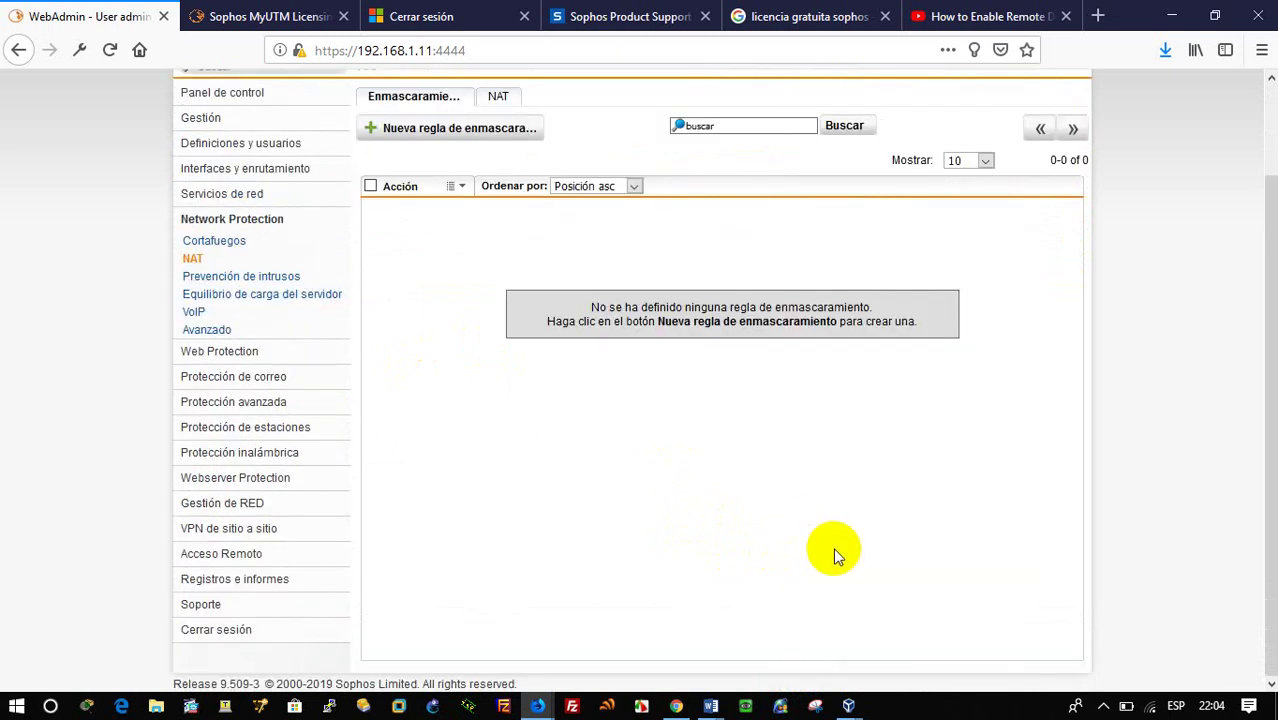
# Step: Check the DNS Server installation progress in 2016_SERVER again and return to Sophos UTM WebAdmin
pyautogui.moveTo(847, 708)
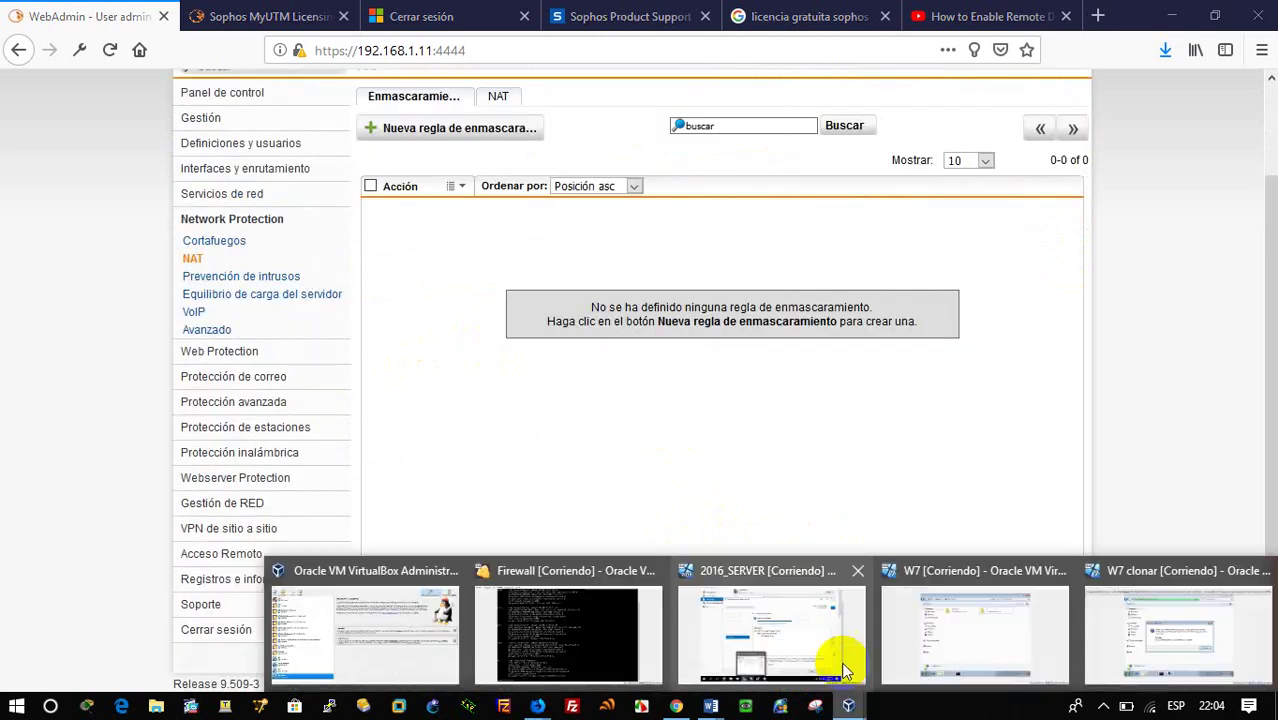
pyautogui.click(812, 640)
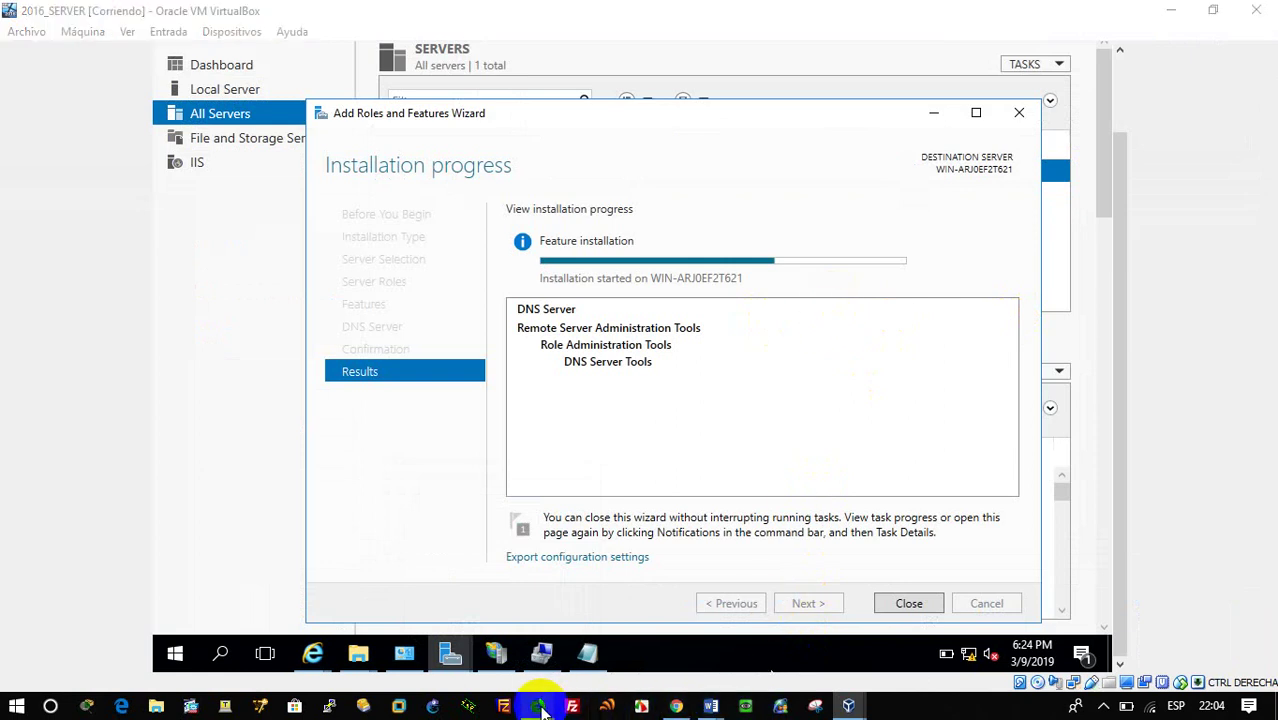
pyautogui.moveTo(537, 706)
pyautogui.click(727, 665)
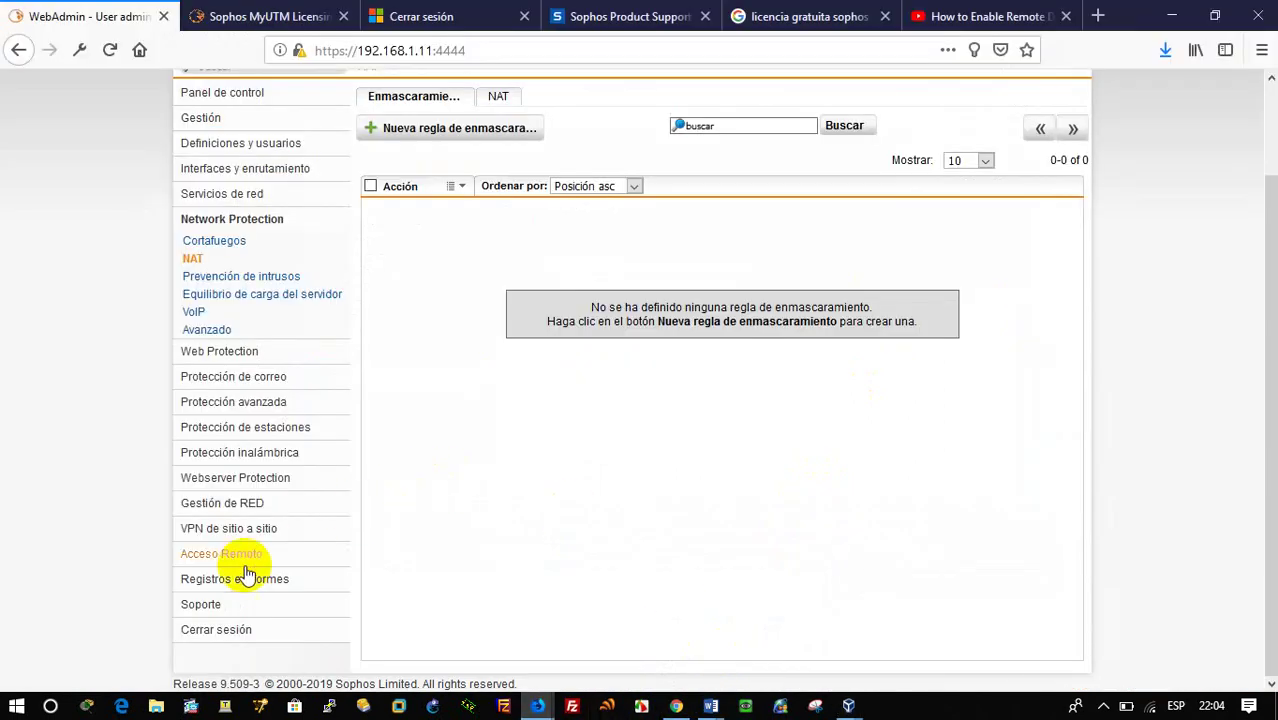
# Step: View the Web Protection section in WebAdmin and return to Network Protection
pyautogui.scroll(2, 418, 458)
pyautogui.scroll(1, 418, 458)
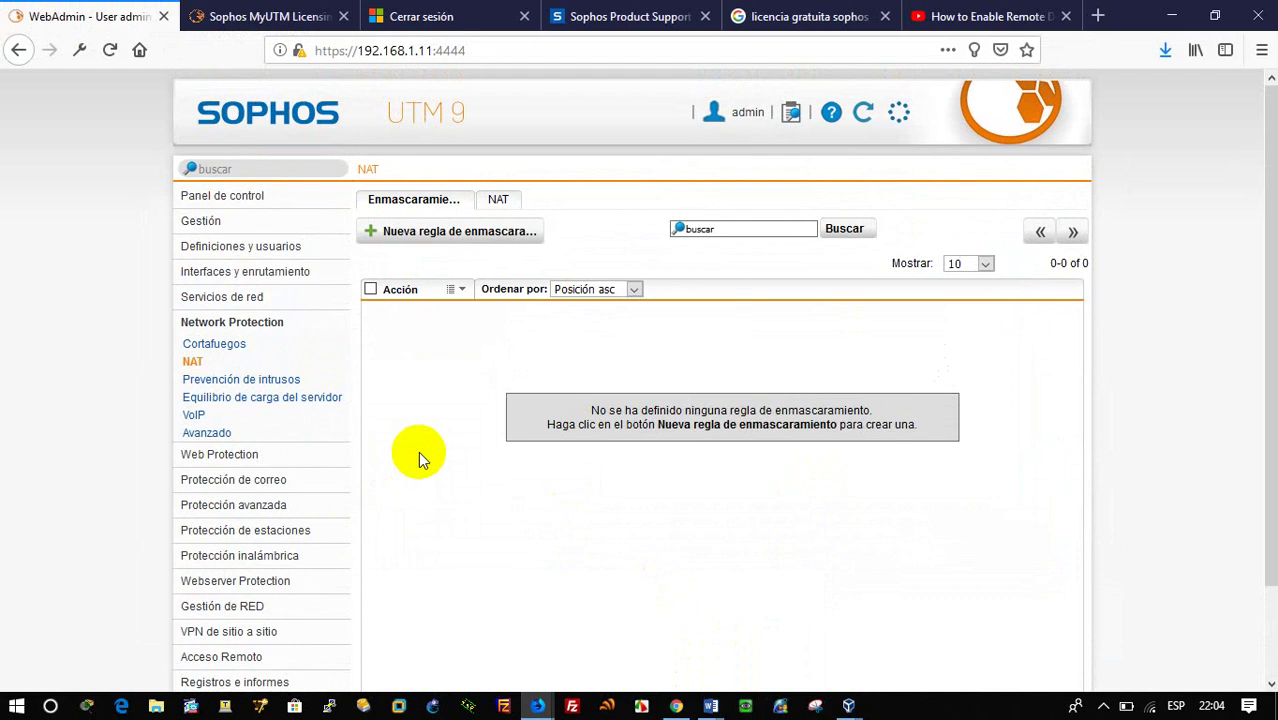
pyautogui.scroll(-2, 418, 451)
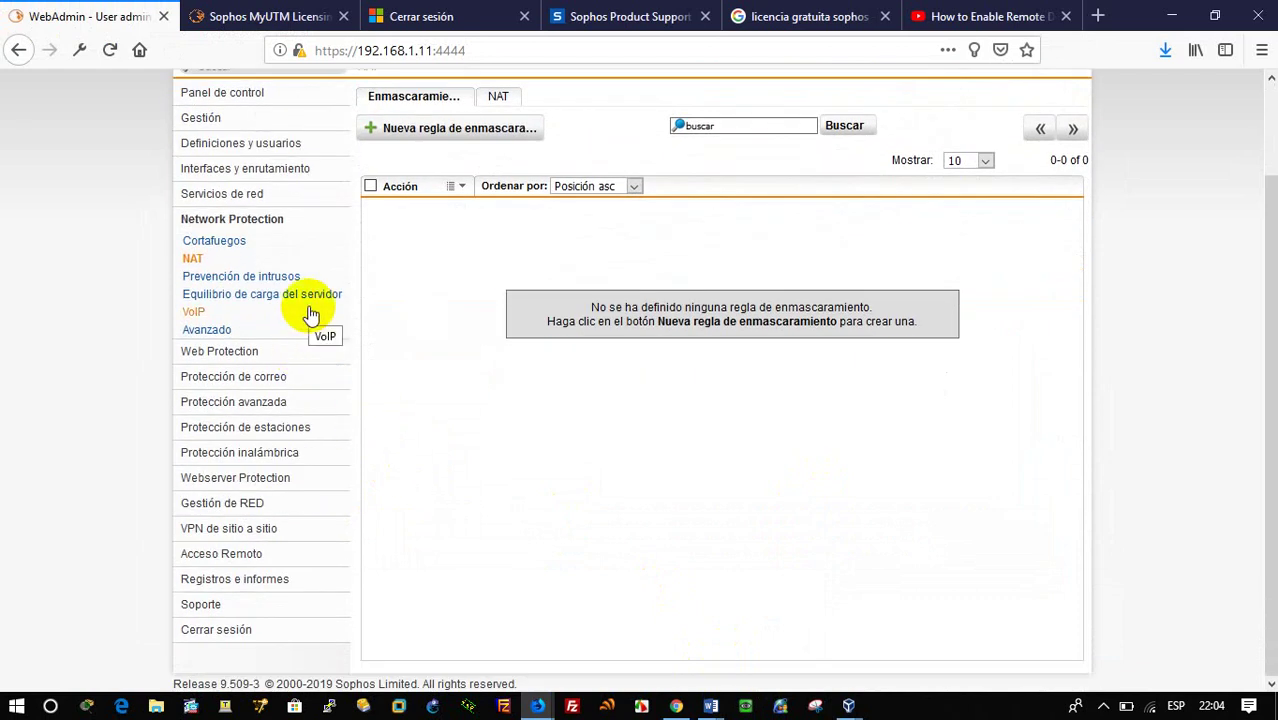
pyautogui.click(245, 352)
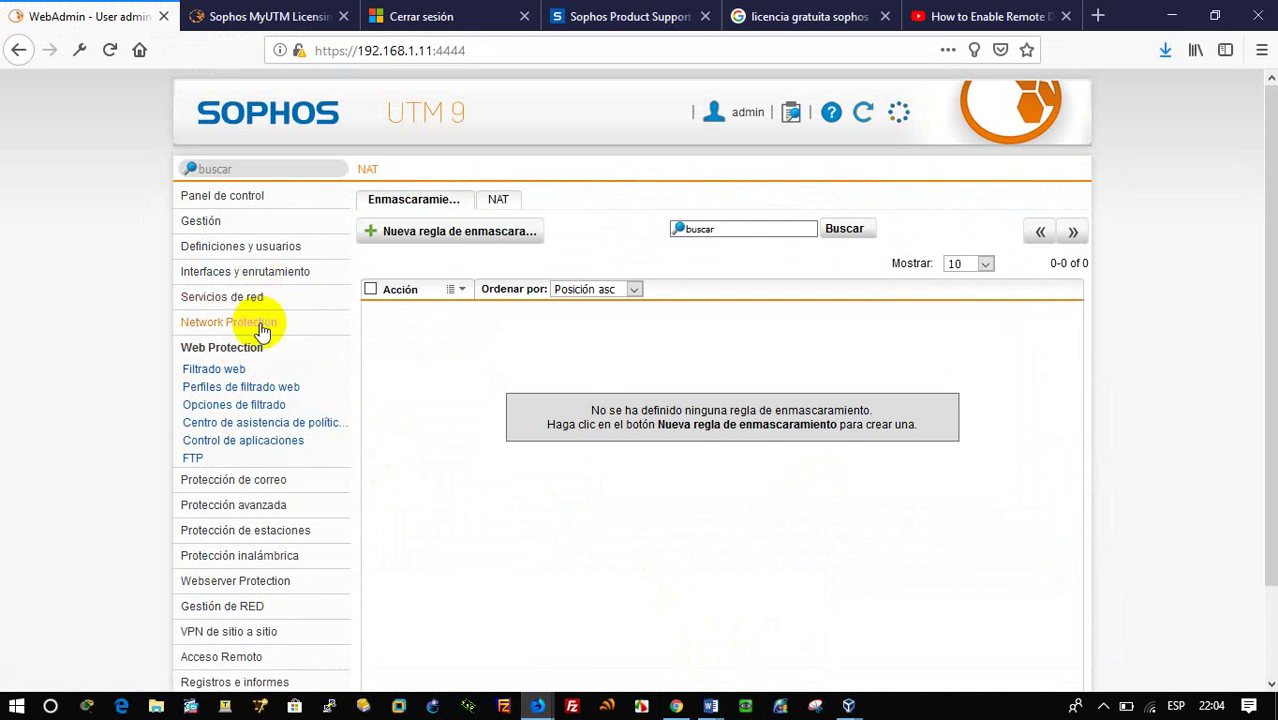
pyautogui.click(262, 326)
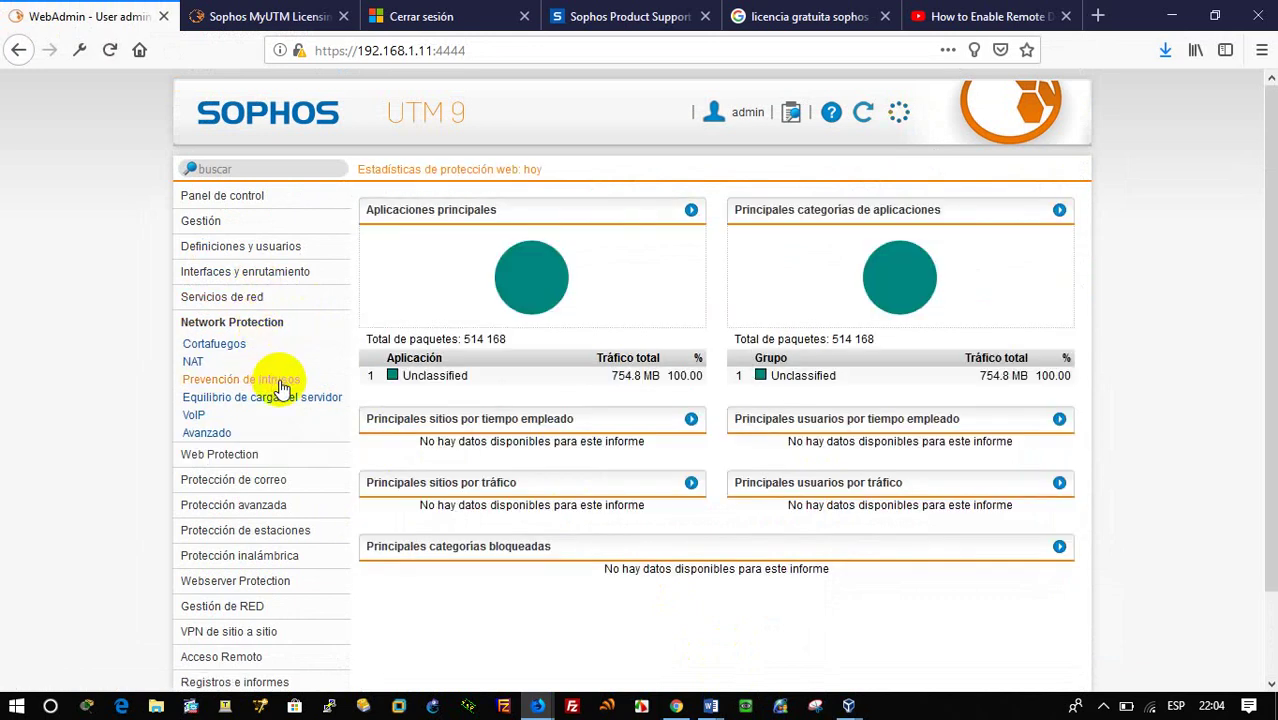
# Step: Open the firewall rules under Network Protection and review the rule list
pyautogui.click(238, 344)
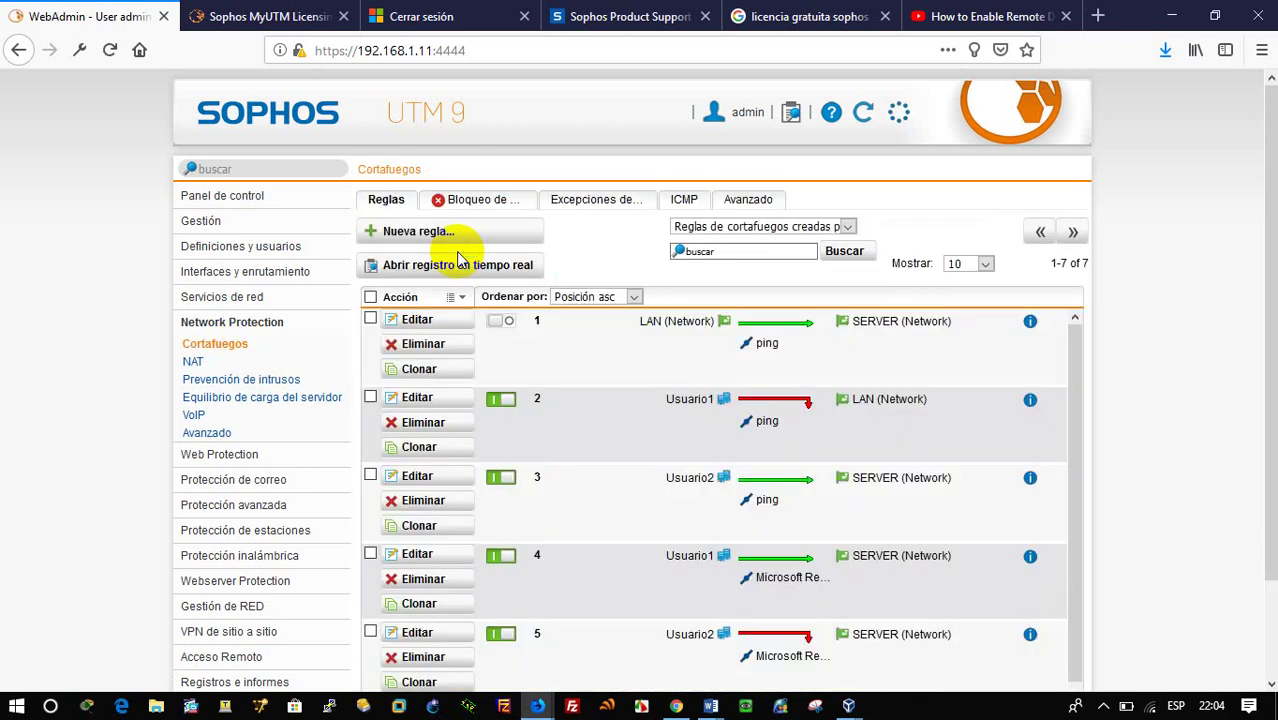
pyautogui.scroll(-2, 560, 385)
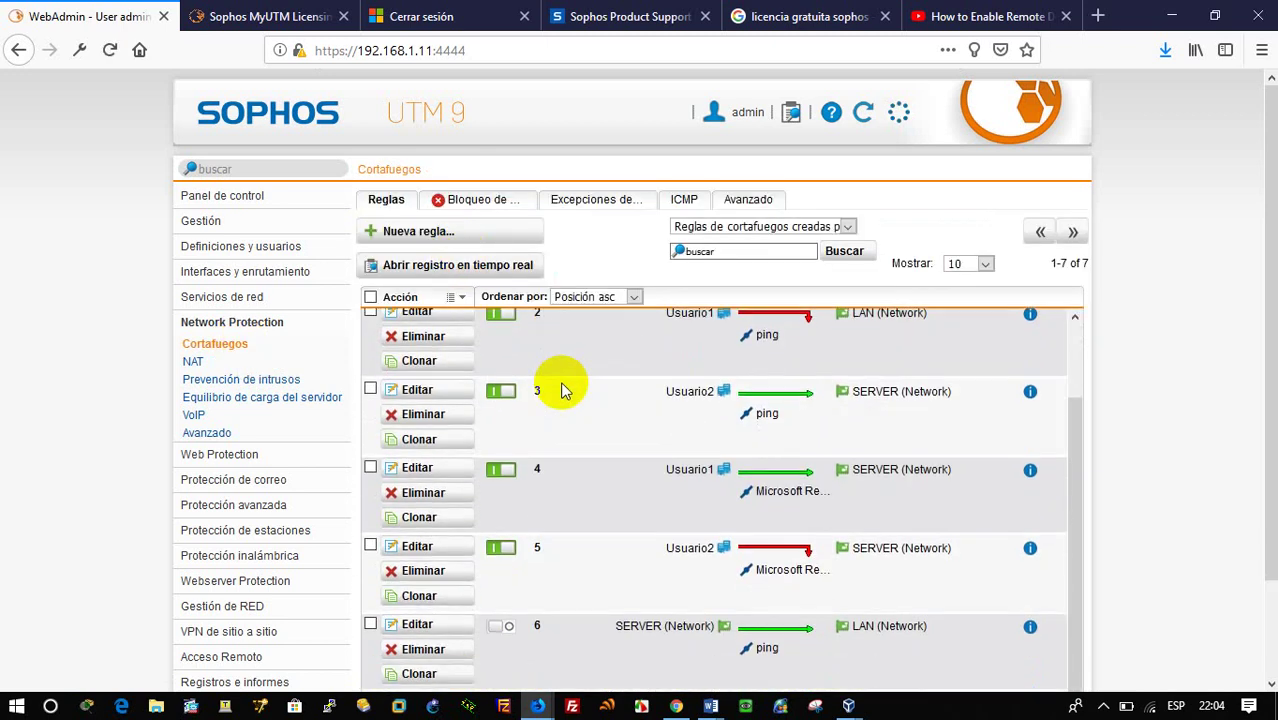
pyautogui.scroll(2, 560, 390)
pyautogui.scroll(-2, 560, 390)
pyautogui.scroll(2, 560, 388)
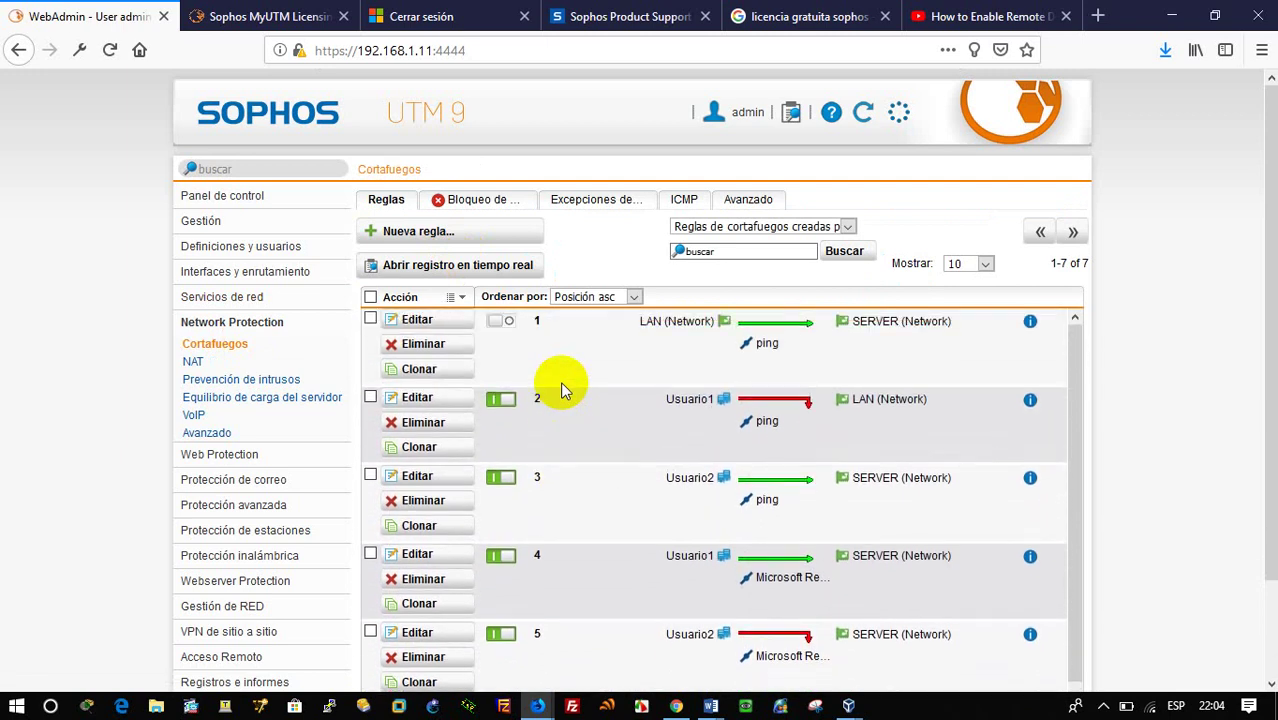
pyautogui.scroll(-2, 560, 381)
pyautogui.scroll(2, 560, 381)
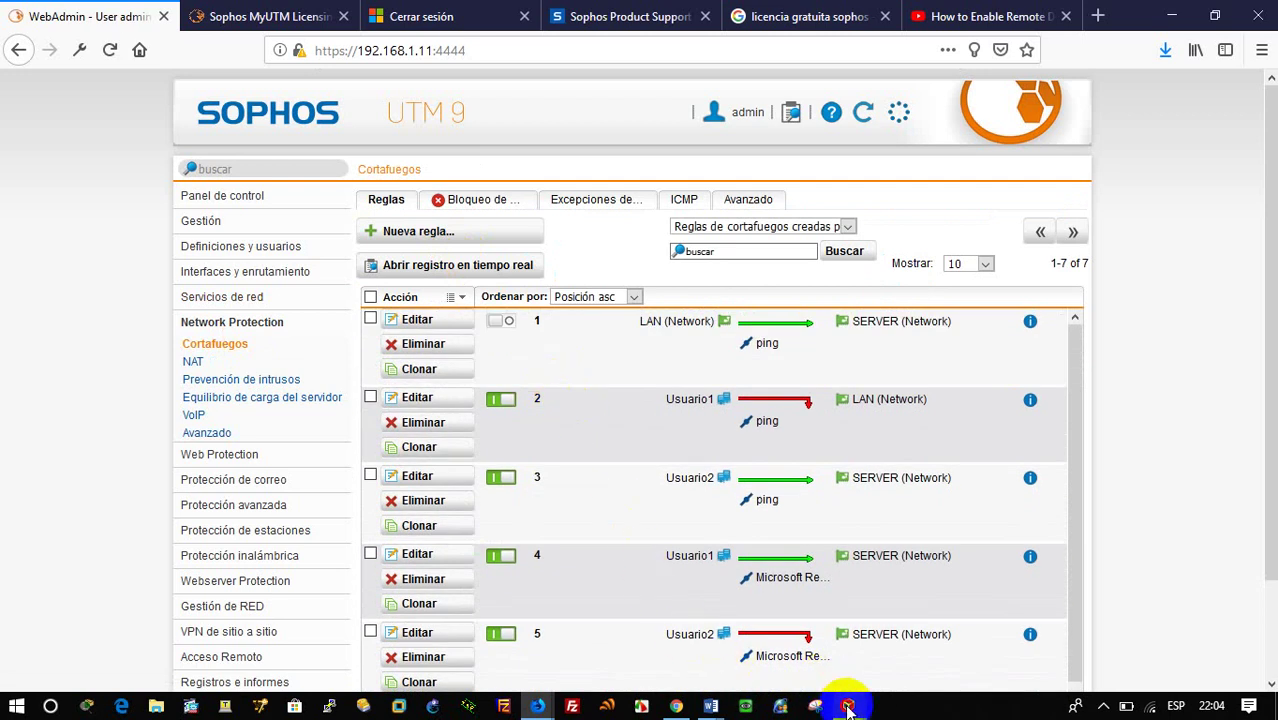
# Step: Switch to the 2016_SERVER virtual machine and close the Add Roles and Features Wizard
pyautogui.moveTo(847, 708)
pyautogui.click(795, 636)
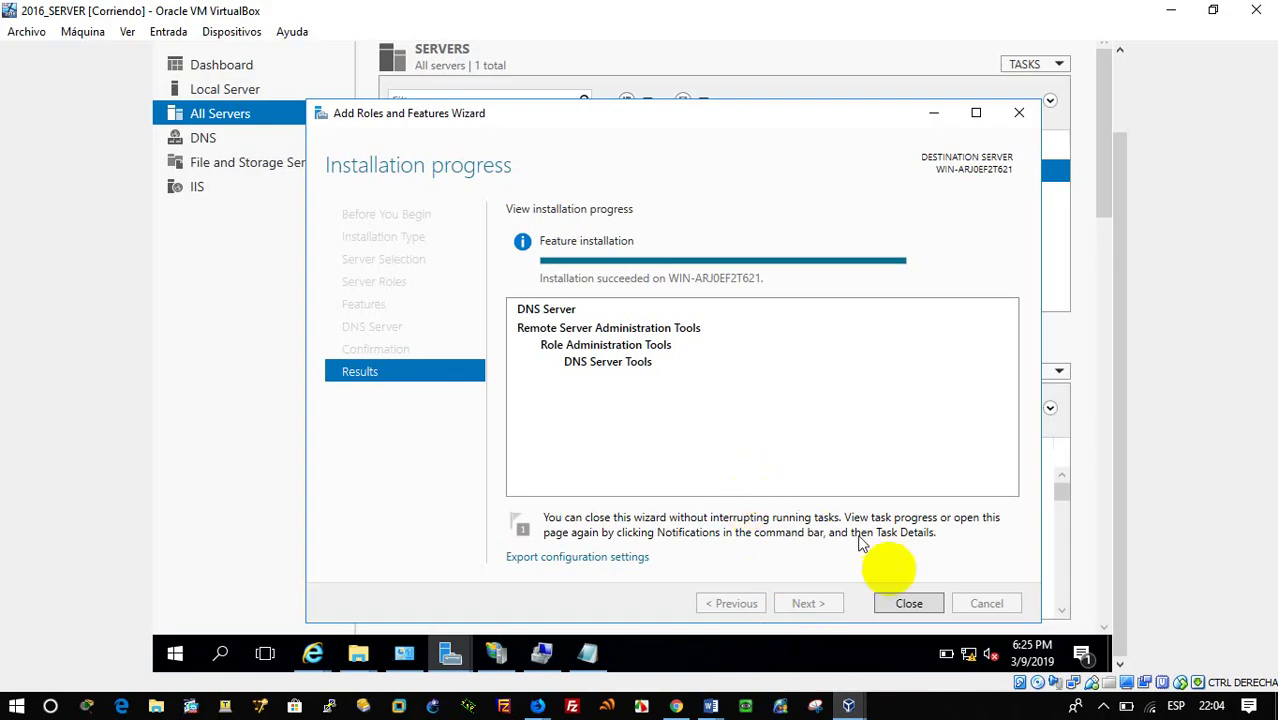
pyautogui.click(910, 604)
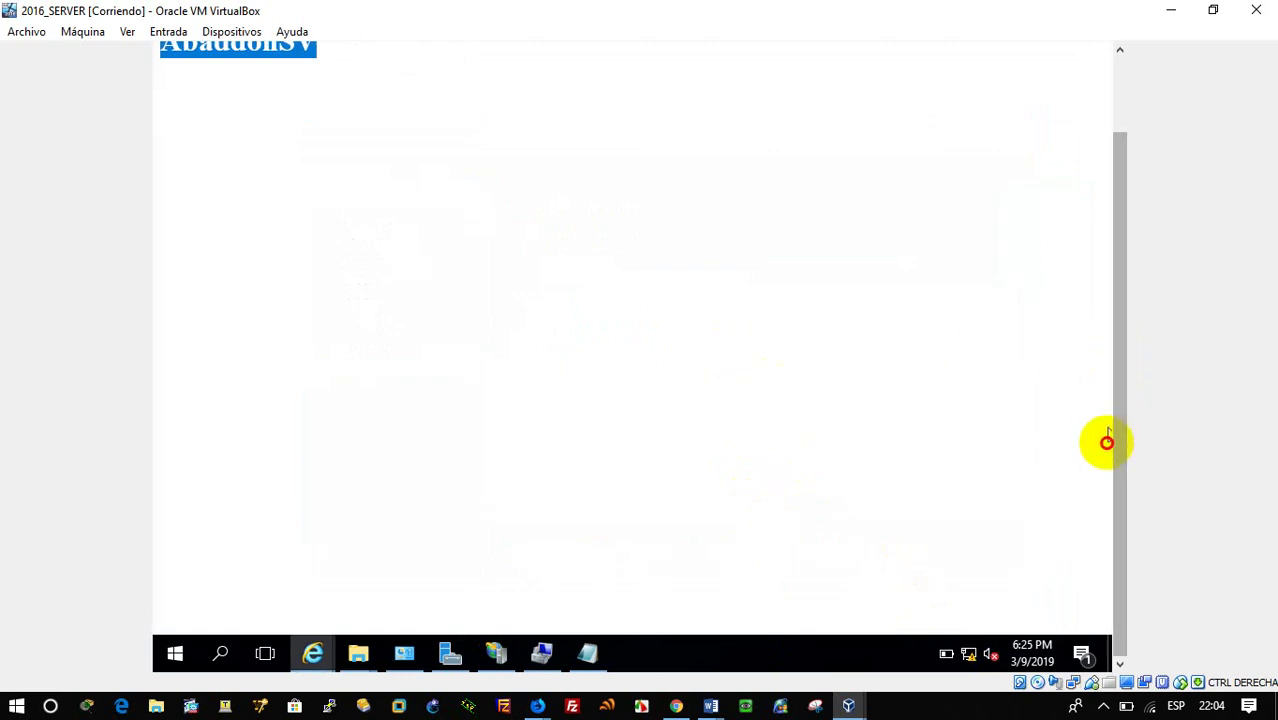
# Step: Return to Server Manager, check the installation notification and open DNS Manager for the 192.168.20.18 server
pyautogui.click(443, 664)
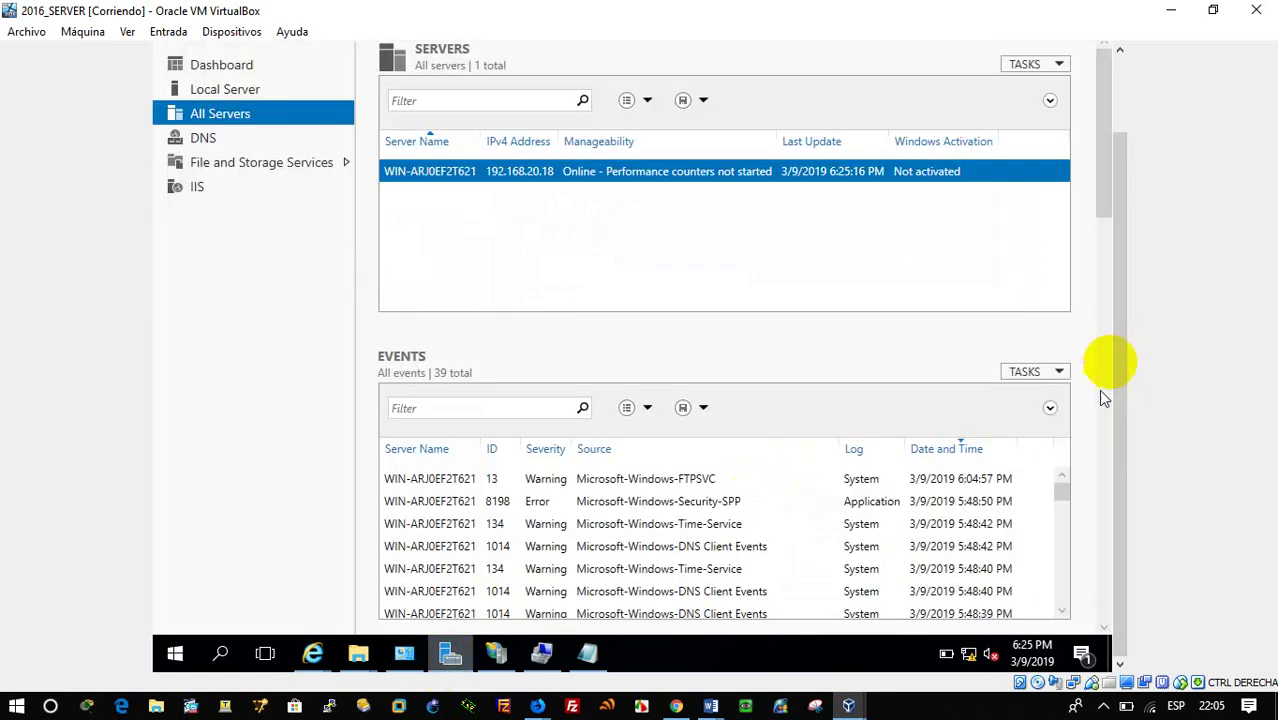
pyautogui.moveTo(1118, 320); pyautogui.dragTo(1118, 231)
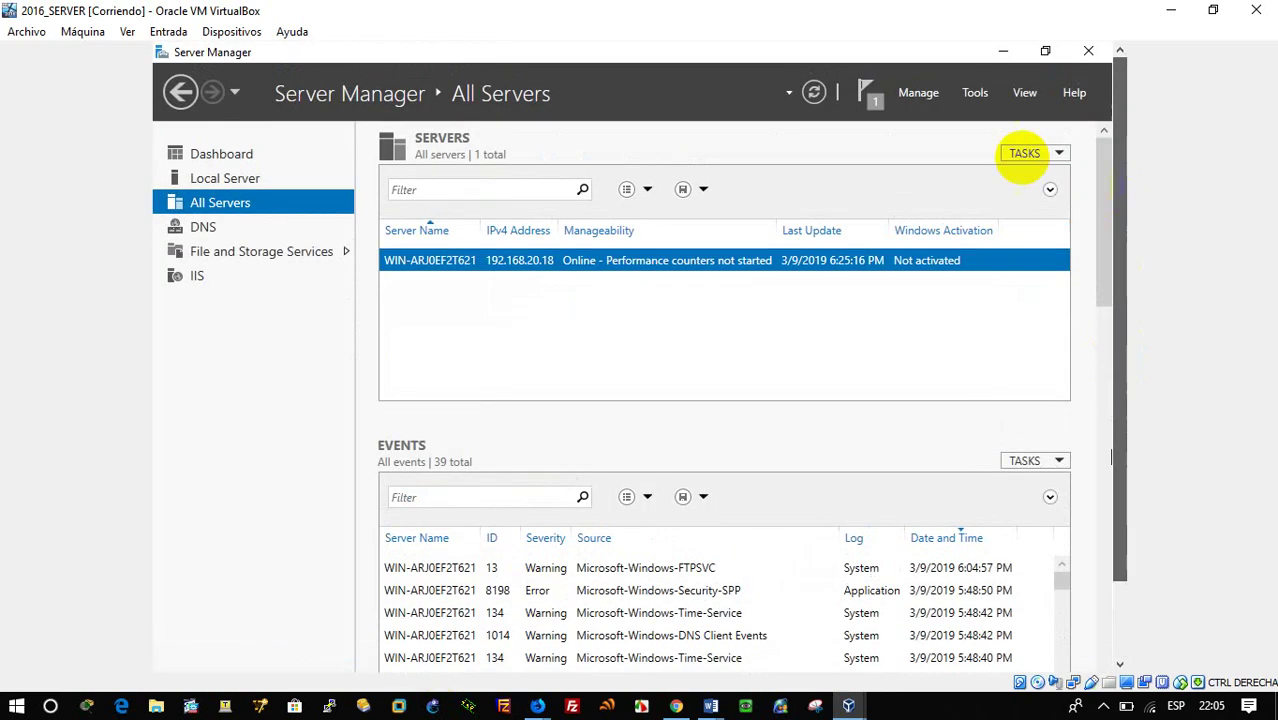
pyautogui.click(929, 96)
pyautogui.click(873, 104)
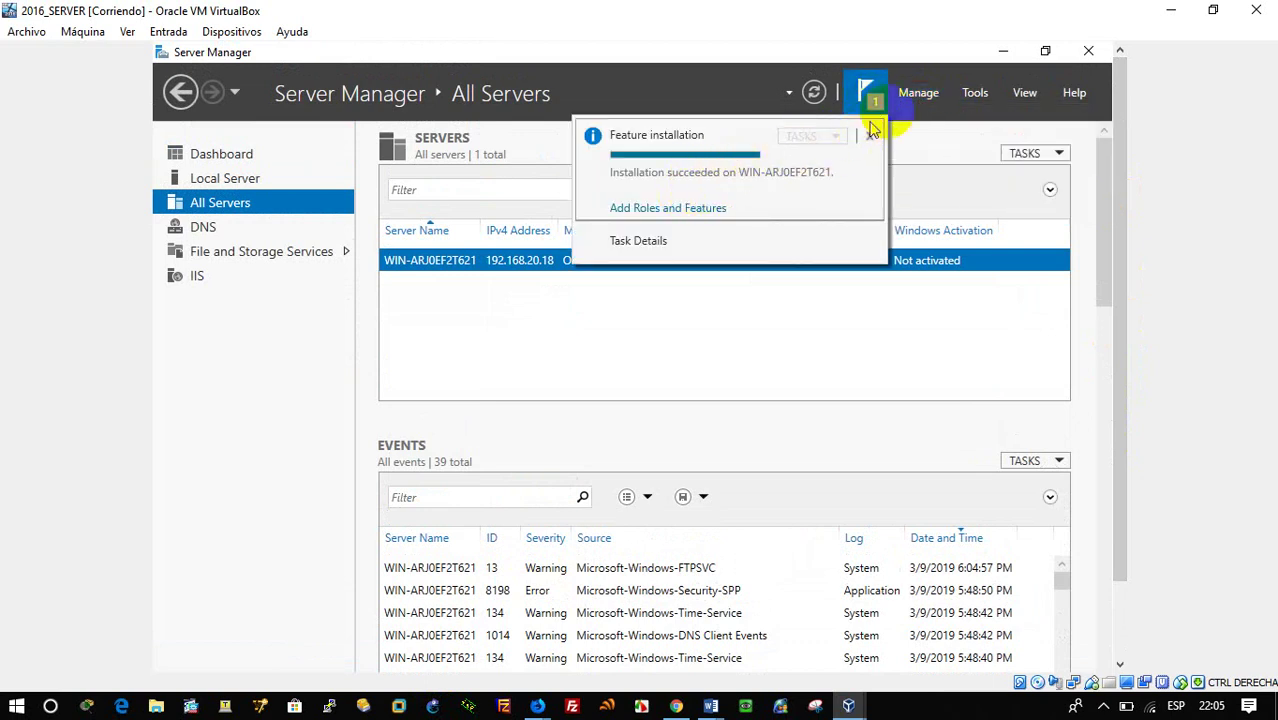
pyautogui.click(510, 268)
pyautogui.rightClick(510, 268)
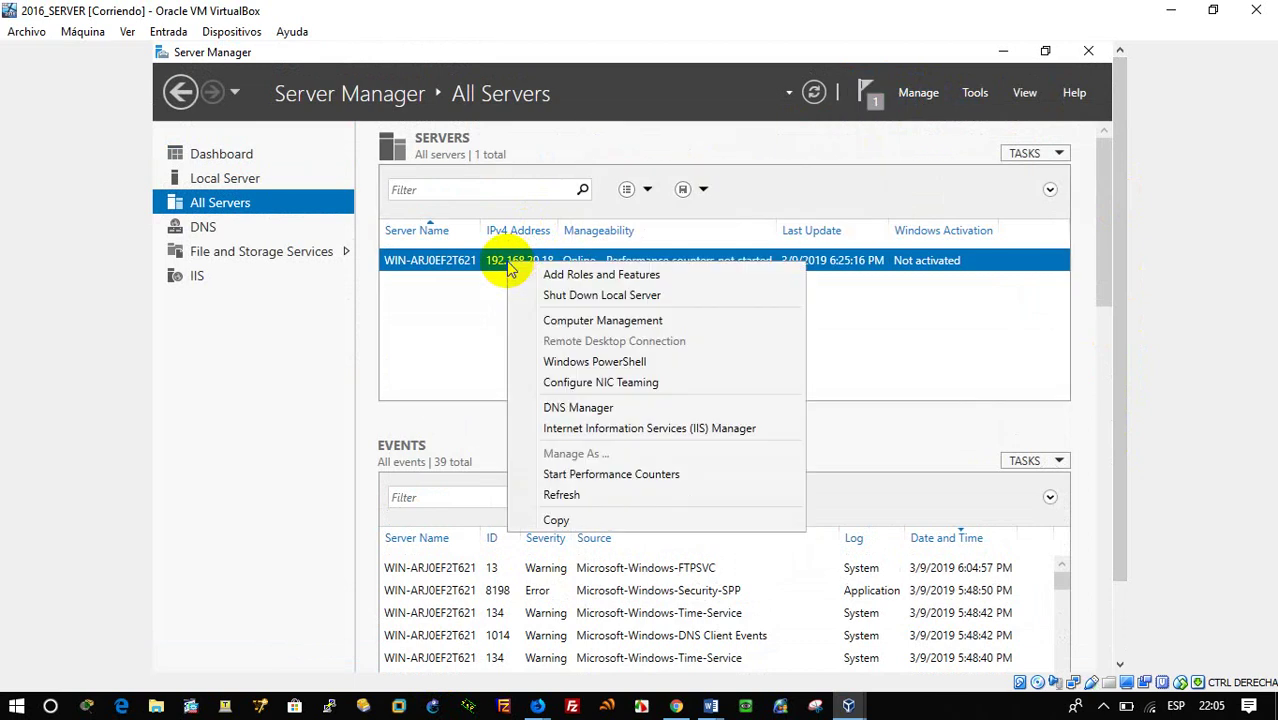
pyautogui.click(612, 420)
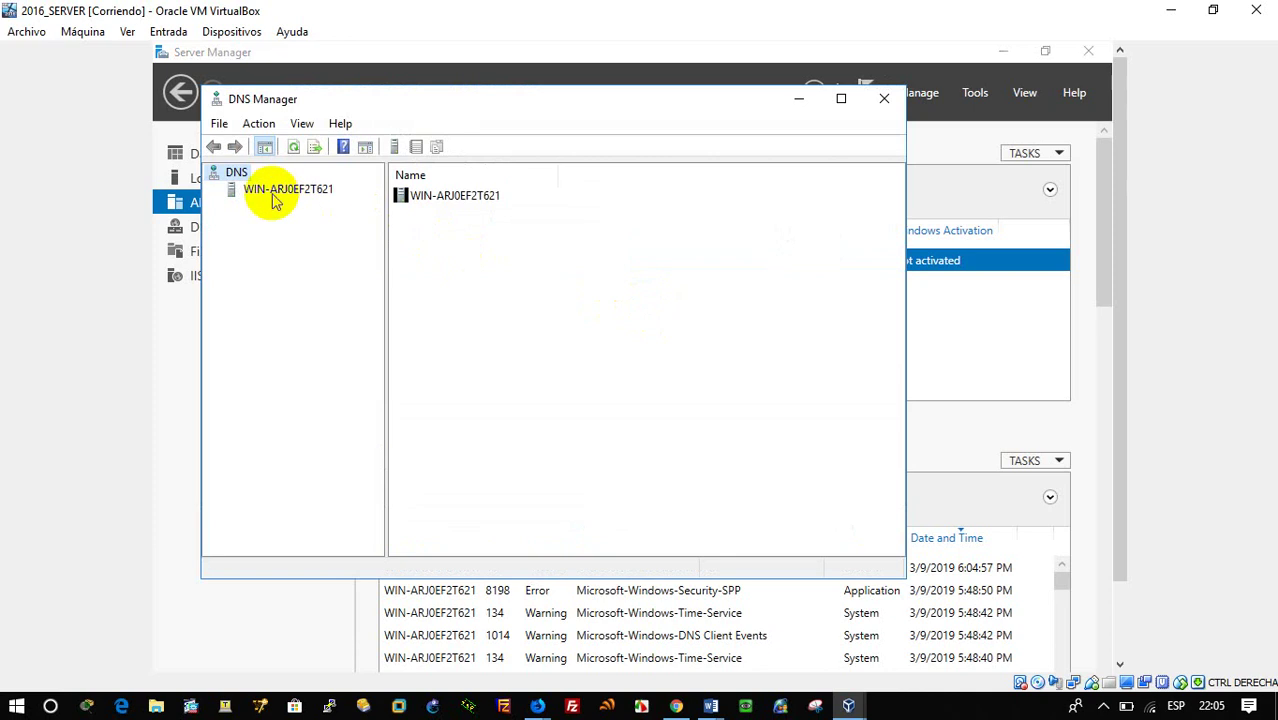
# Step: Start a new primary zone under the server's Forward Lookup Zones, name it abaddonsv.net and continue to the zone file settings
pyautogui.click(276, 194)
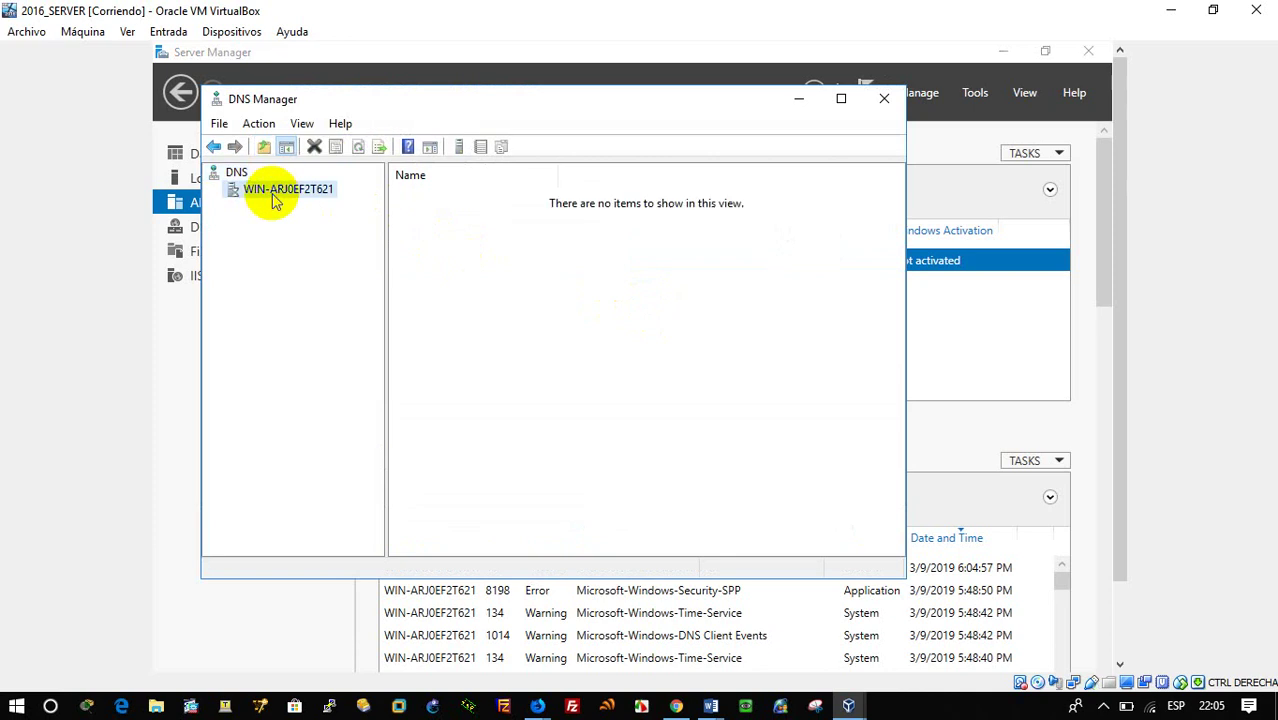
pyautogui.click(217, 191)
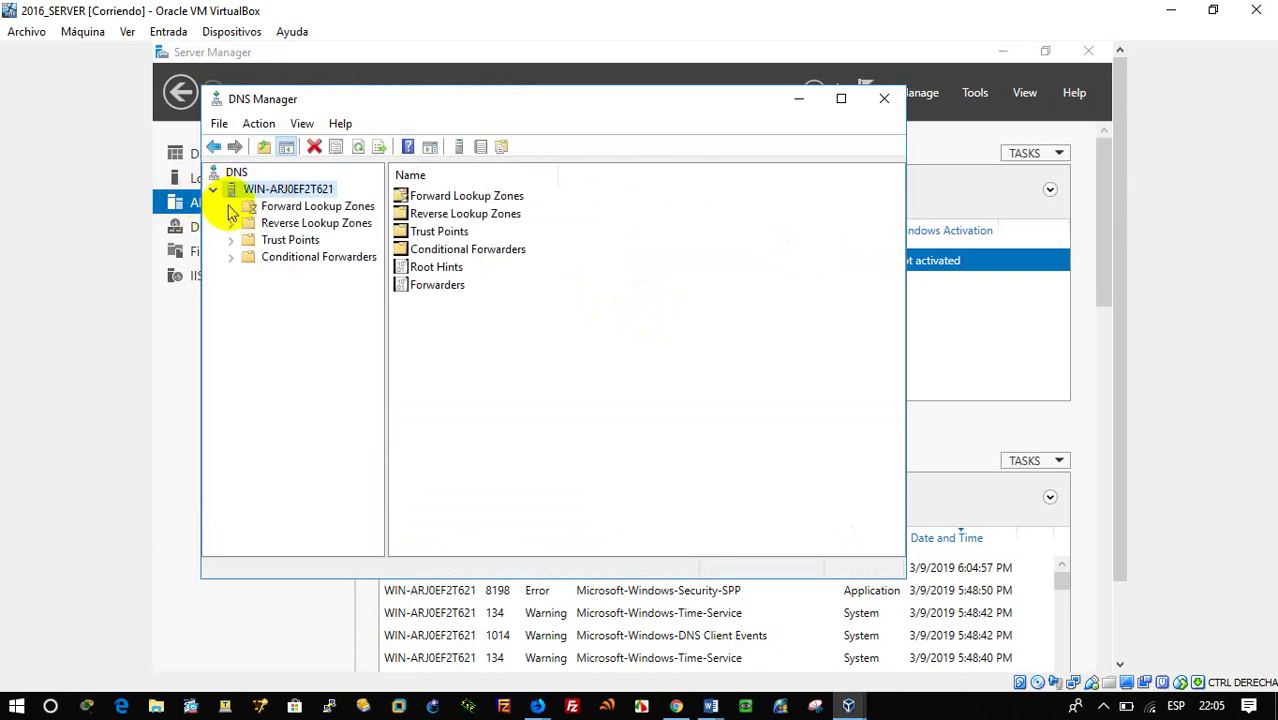
pyautogui.click(250, 206)
pyautogui.rightClick(303, 205)
pyautogui.click(322, 216)
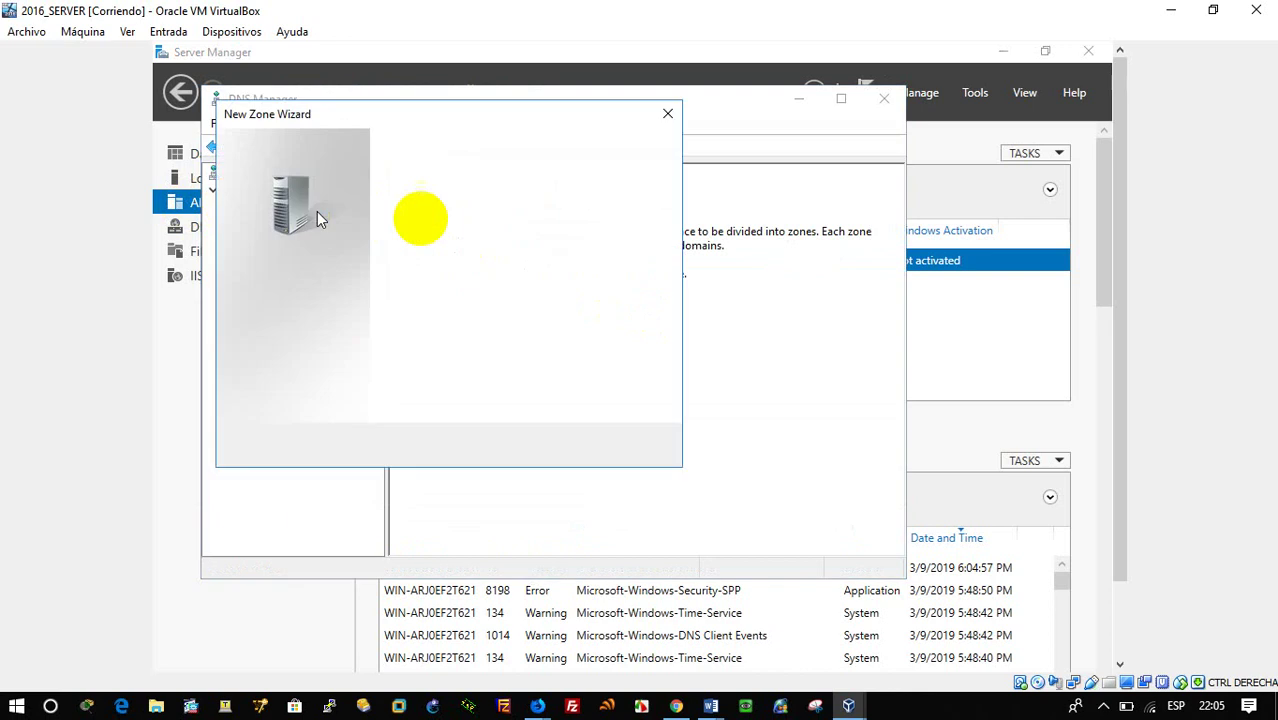
pyautogui.click(574, 450)
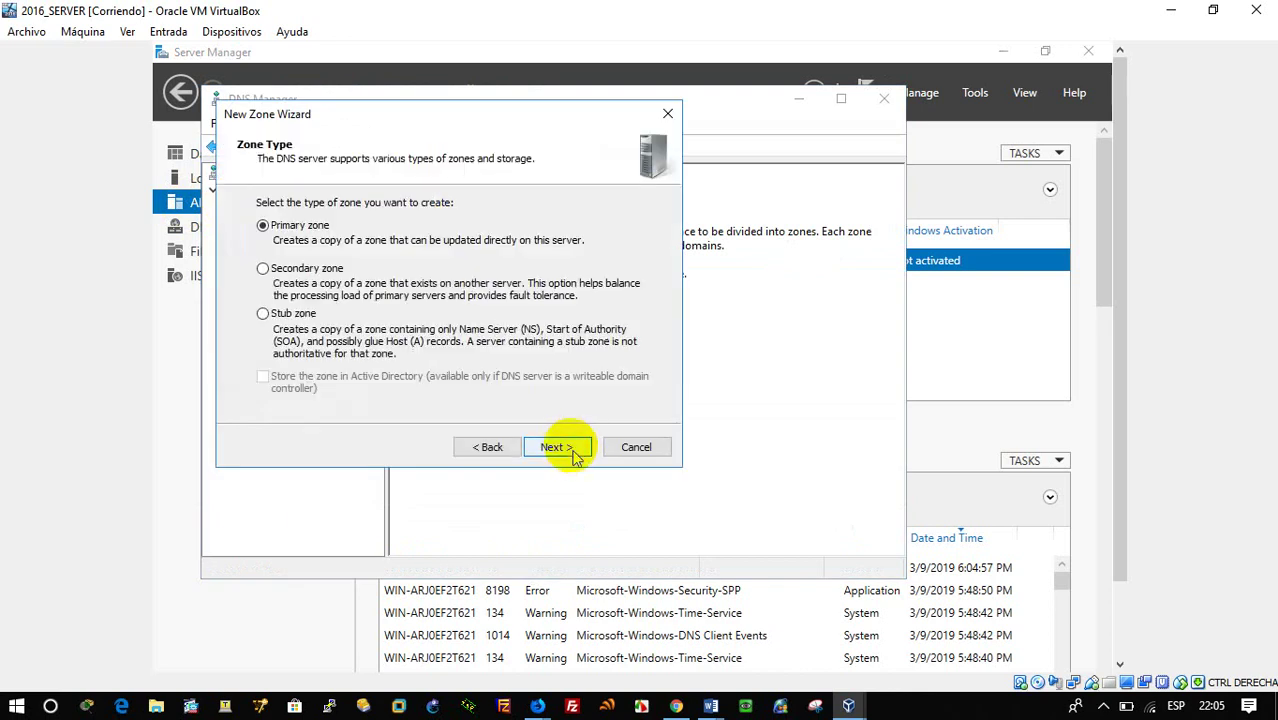
pyautogui.click(574, 450)
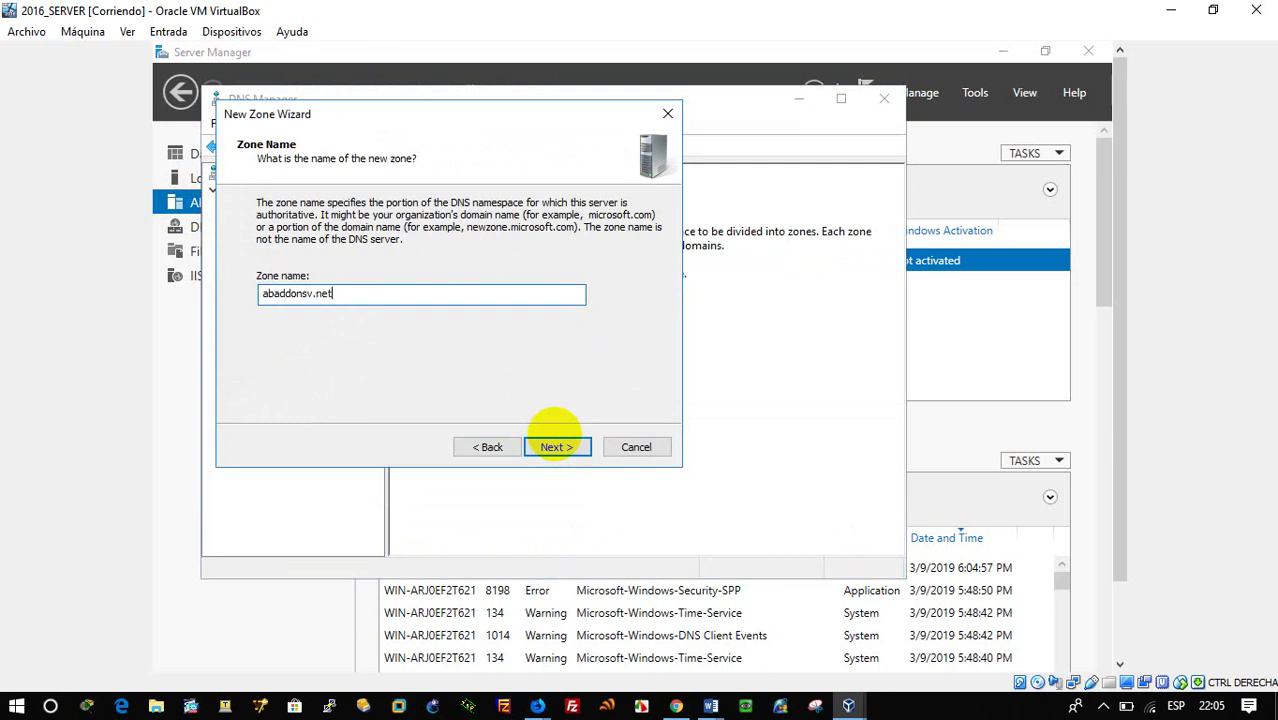
pyautogui.click(556, 444)
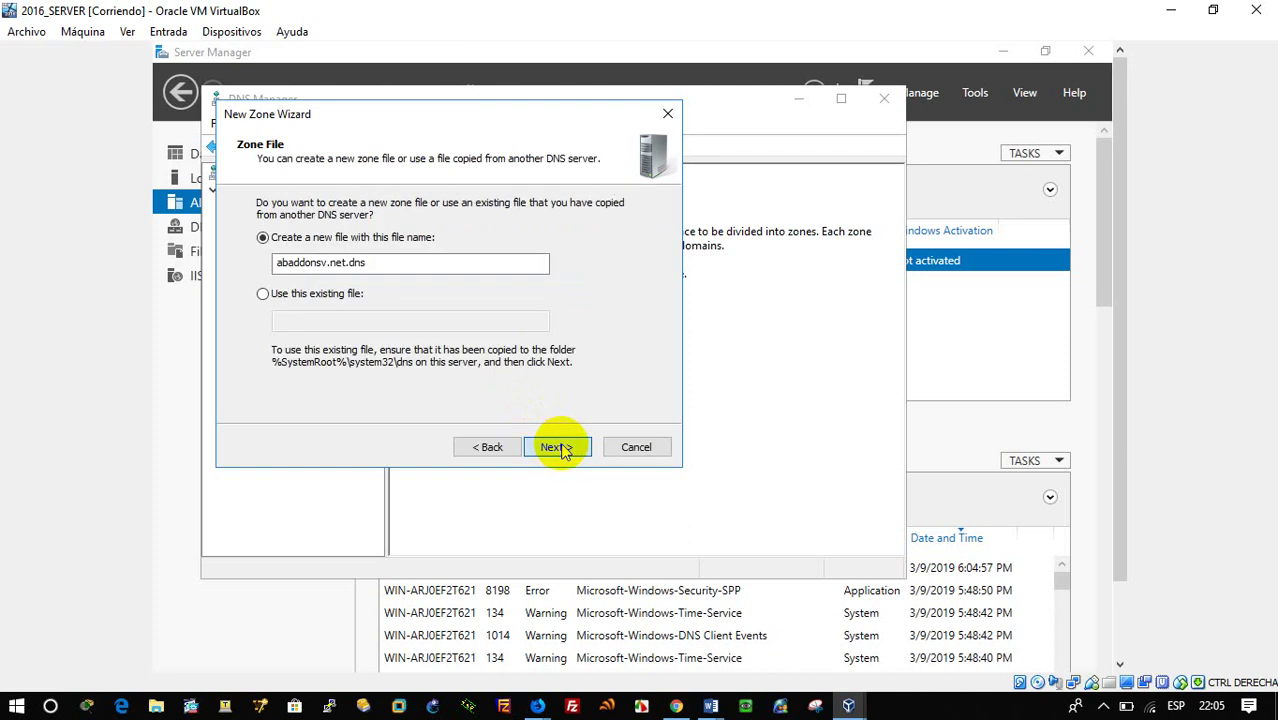
# Step: Keep abaddonsv.net.dns as the new zone file and finish creating the abaddonsv.net forward lookup zone
pyautogui.click(559, 447)
pyautogui.click(560, 446)
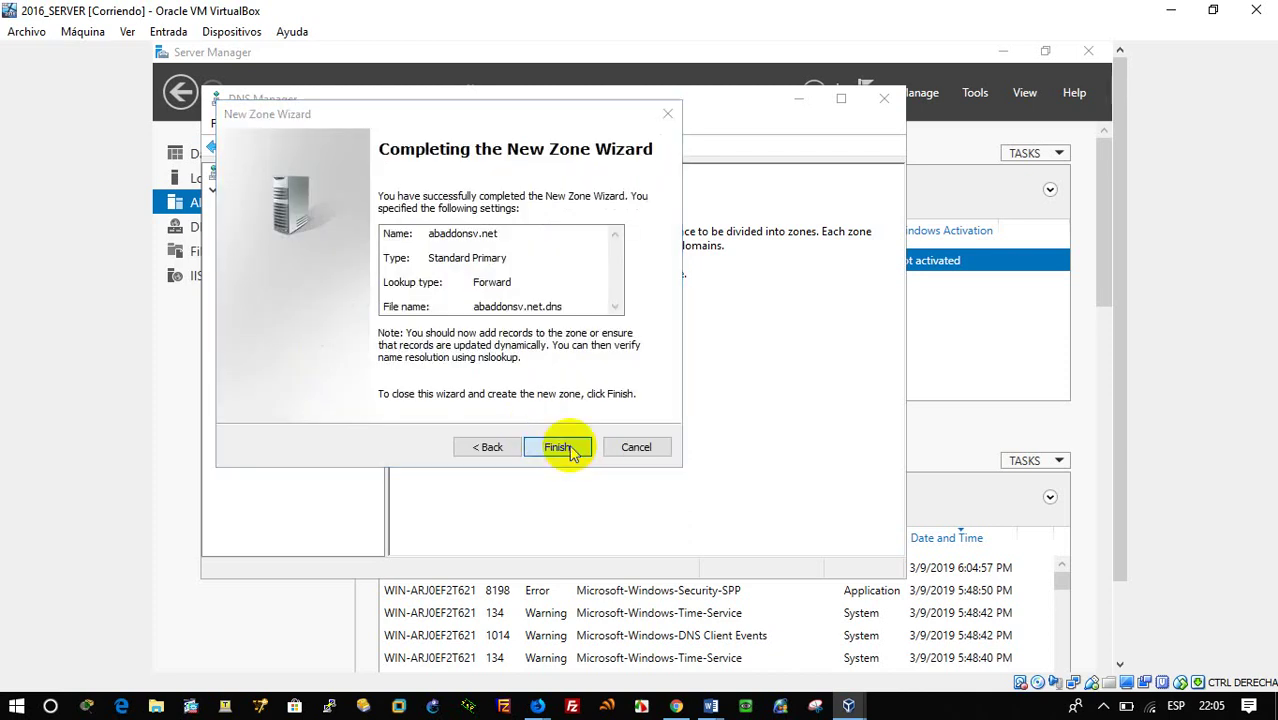
pyautogui.click(560, 447)
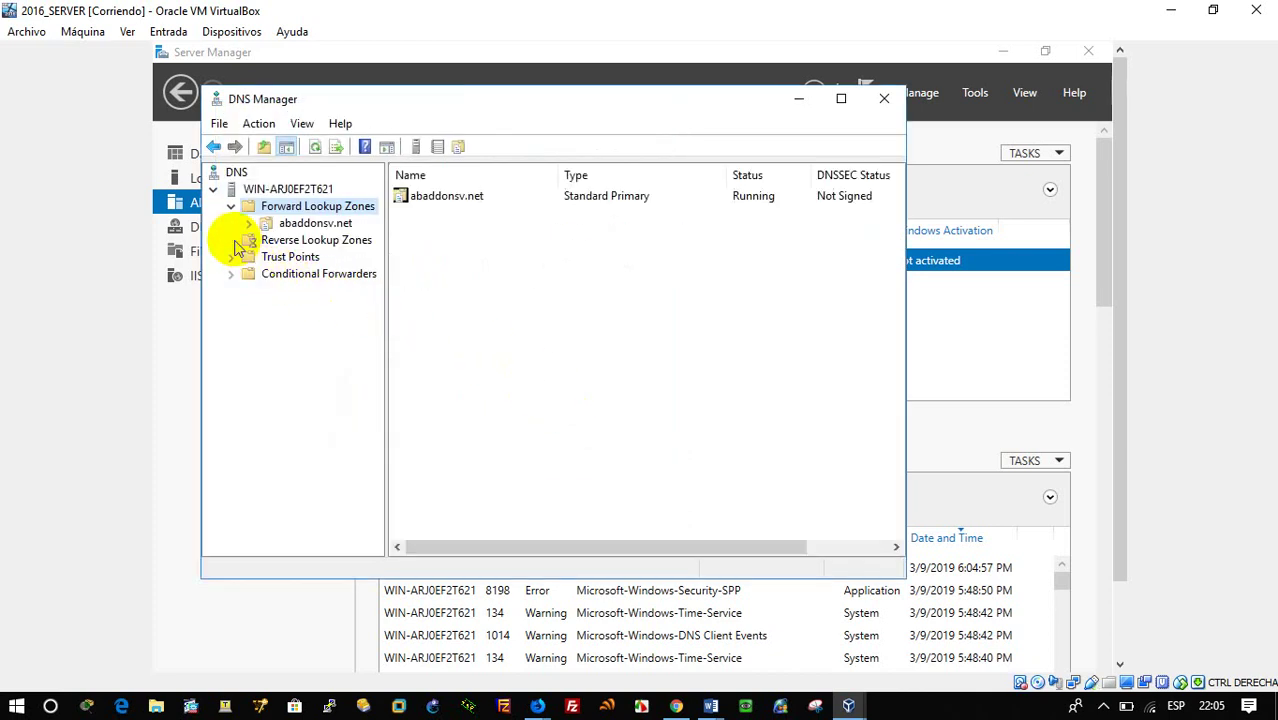
# Step: Create a primary IPv4 reverse lookup zone on the DNS server with the network ID 192.168.20
pyautogui.click(300, 241)
pyautogui.rightClick(335, 242)
pyautogui.click(383, 258)
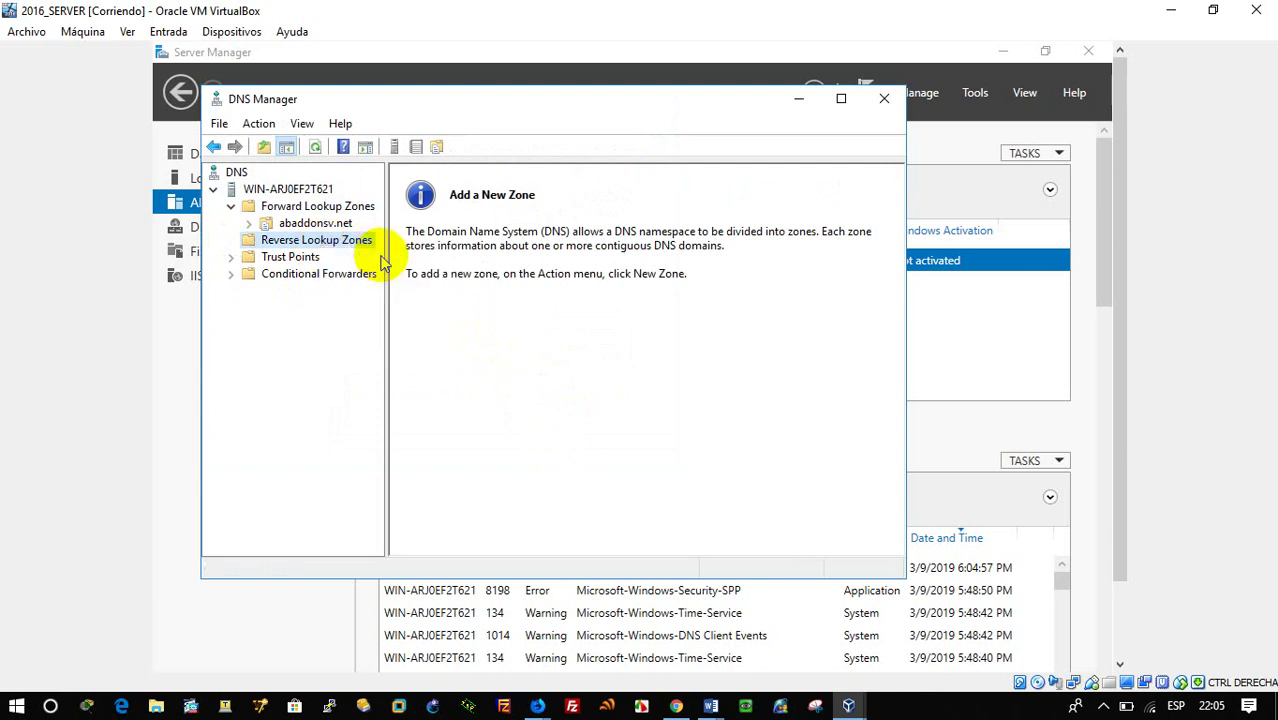
pyautogui.click(556, 447)
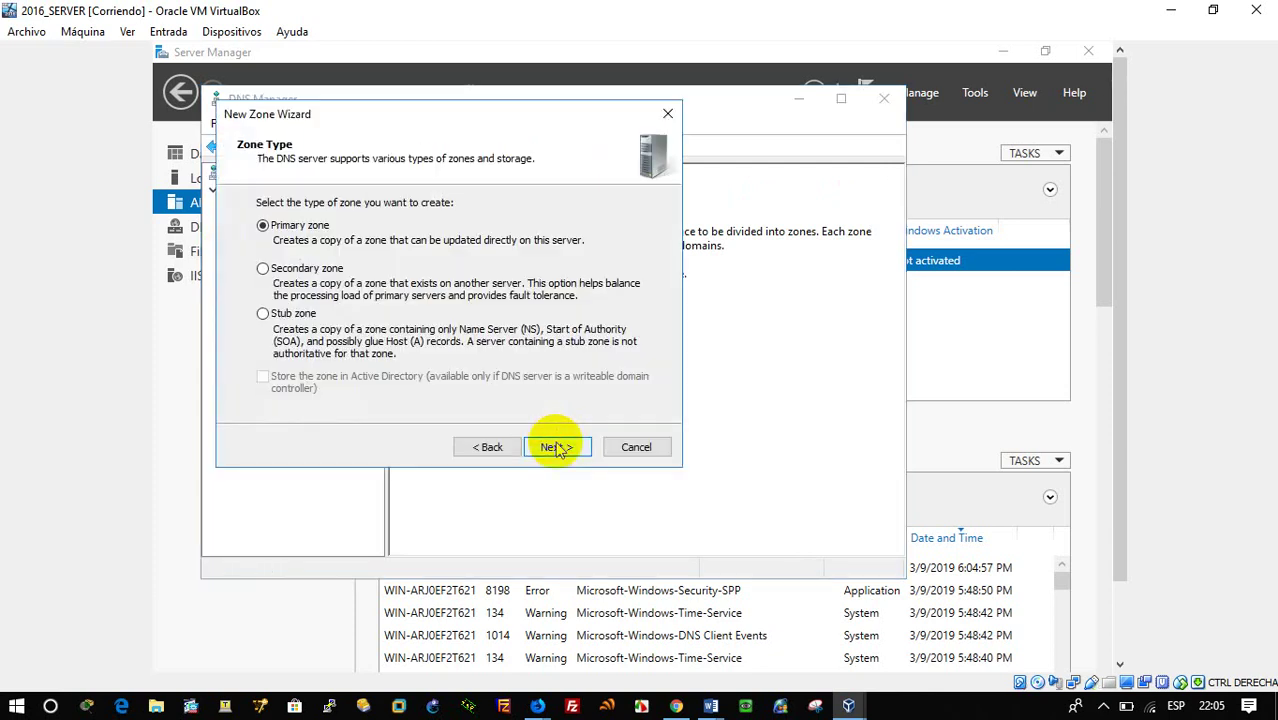
pyautogui.click(556, 447)
pyautogui.click(553, 444)
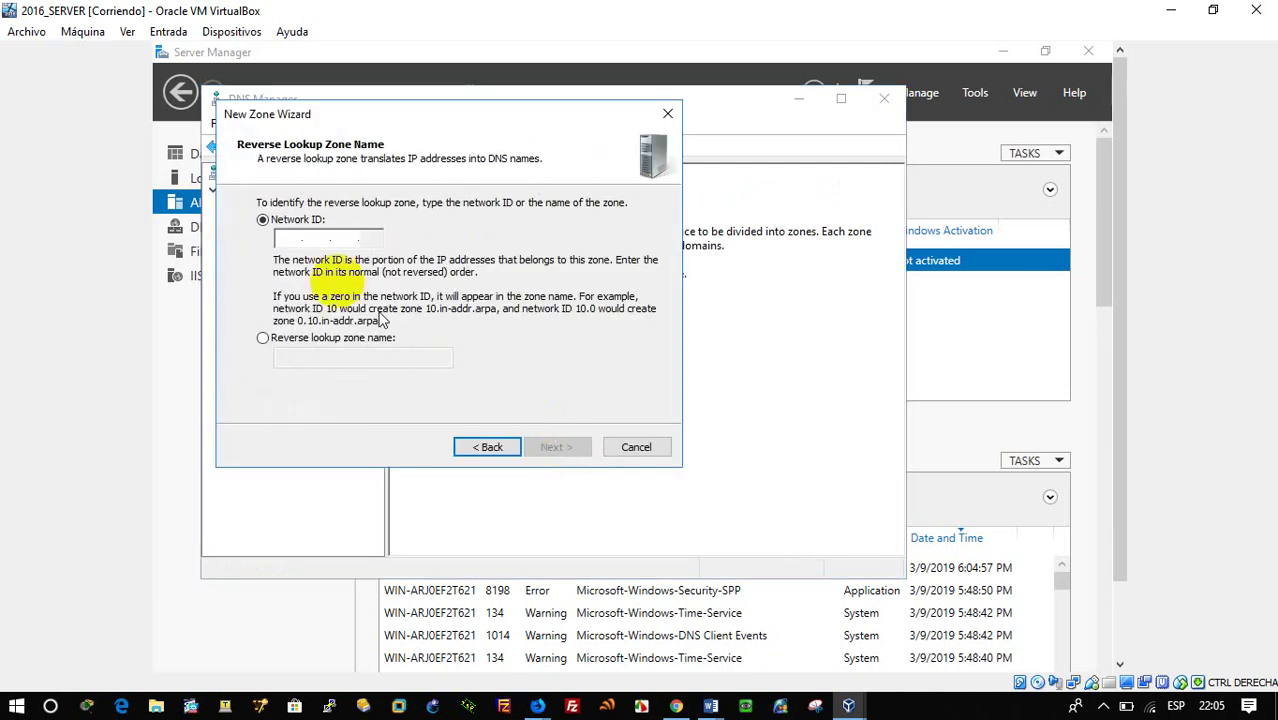
pyautogui.write('192.168.20.')
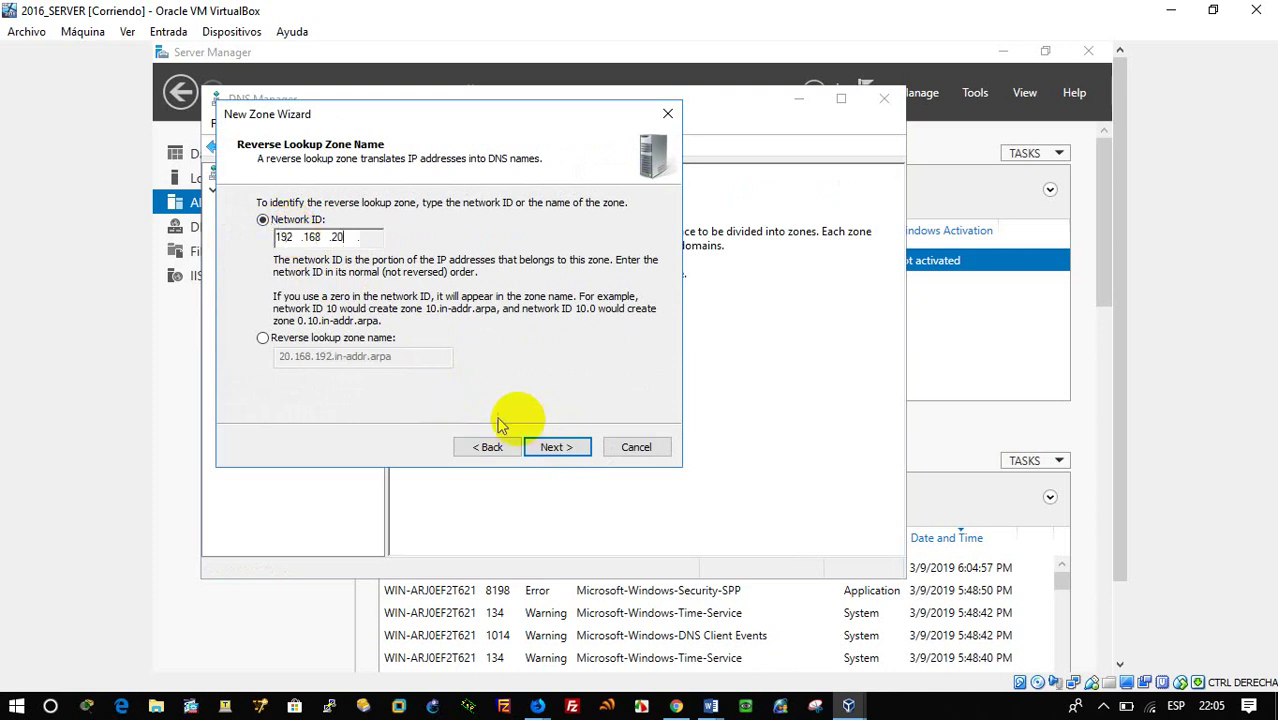
pyautogui.click(555, 447)
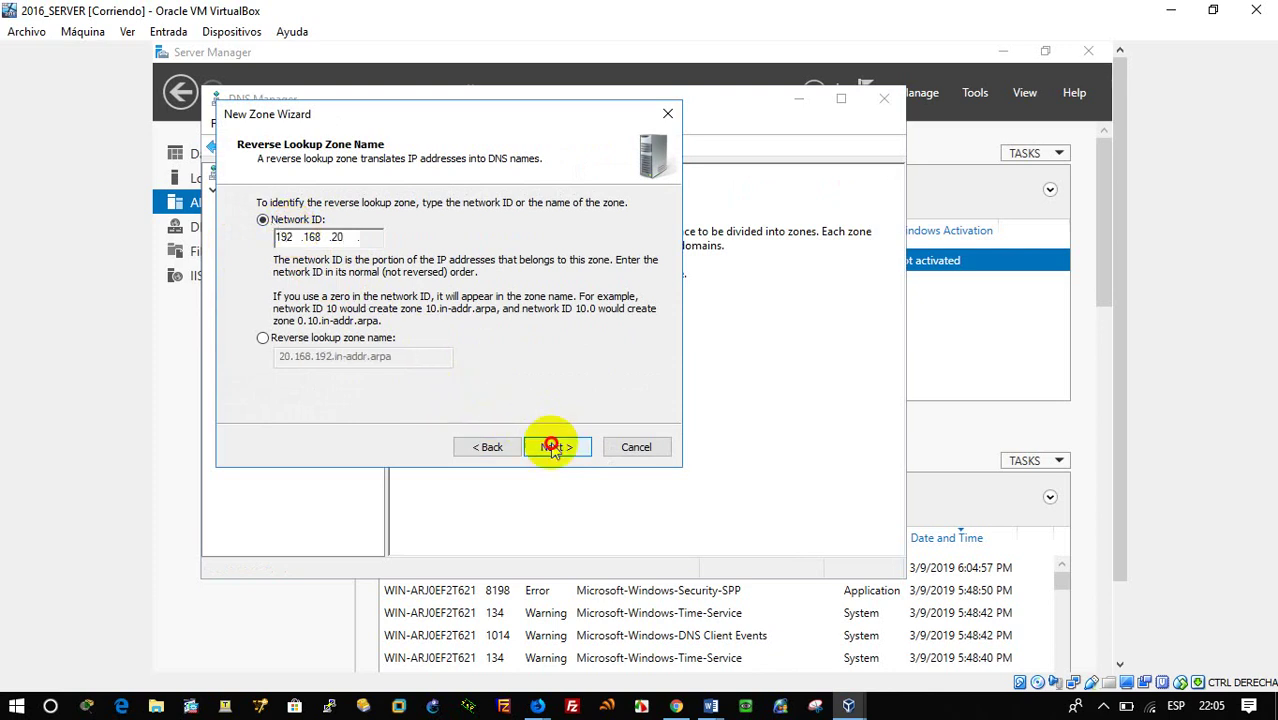
pyautogui.click(553, 447)
pyautogui.click(552, 445)
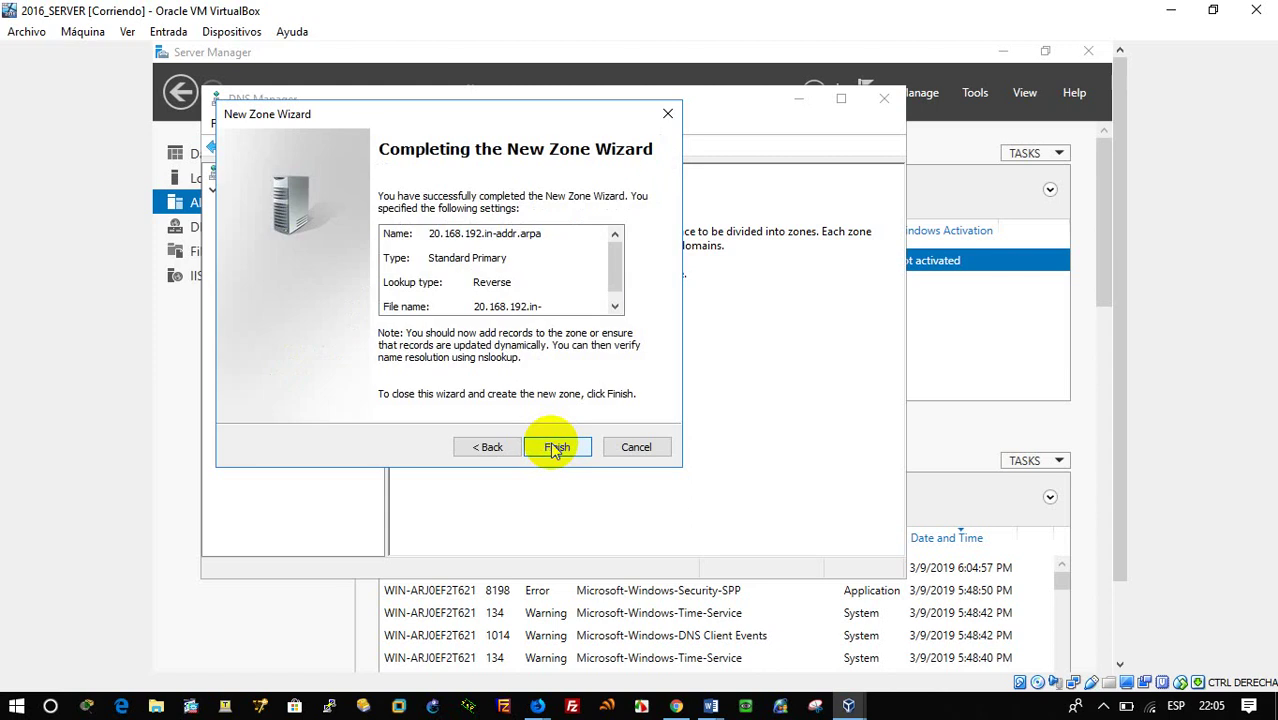
pyautogui.click(552, 445)
# Step: Add a host record with a blank name to abaddonsv.net, using IP address 192.168.20.18 and an associated PTR record
pyautogui.click(303, 224)
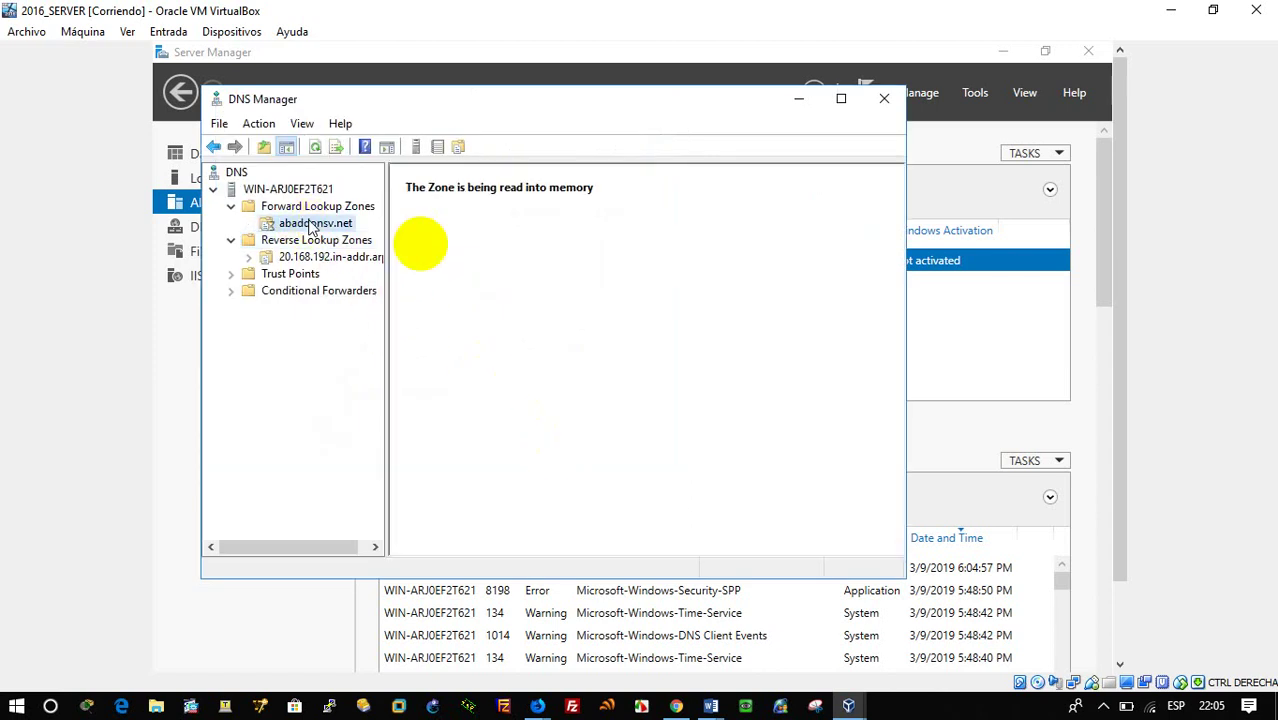
pyautogui.rightClick(455, 260)
pyautogui.click(565, 313)
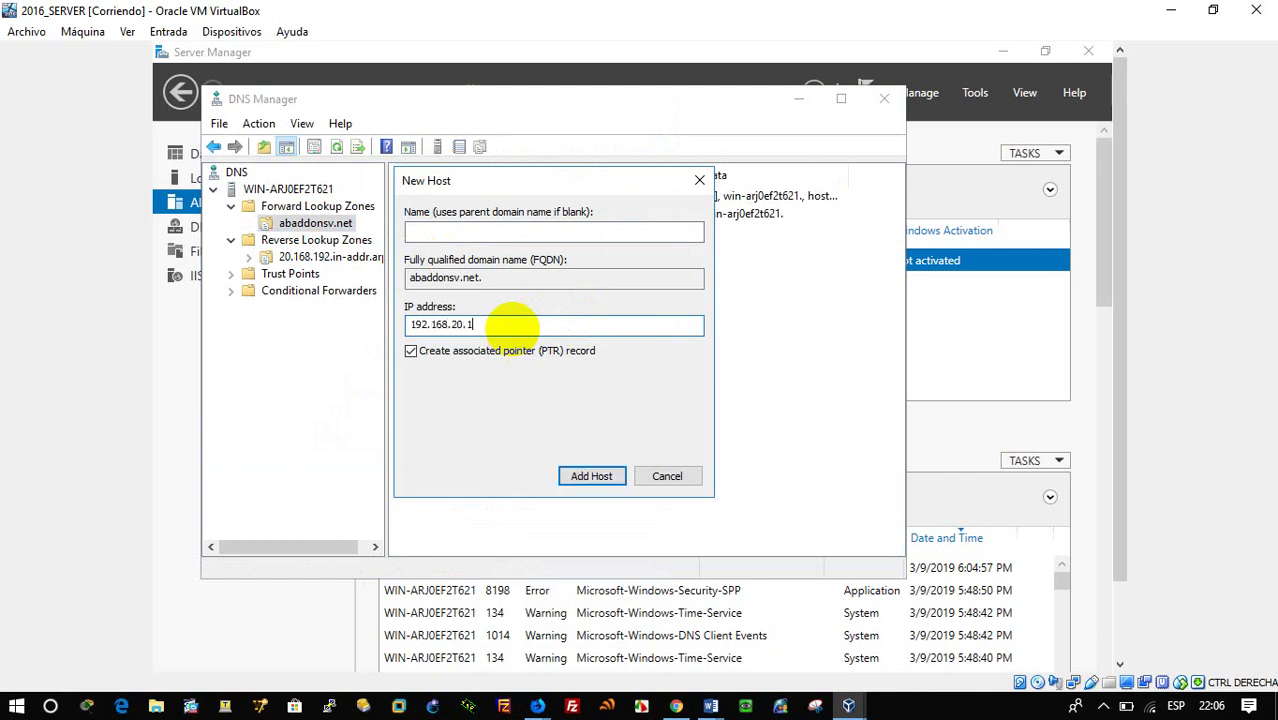
pyautogui.write('8')
pyautogui.click(588, 476)
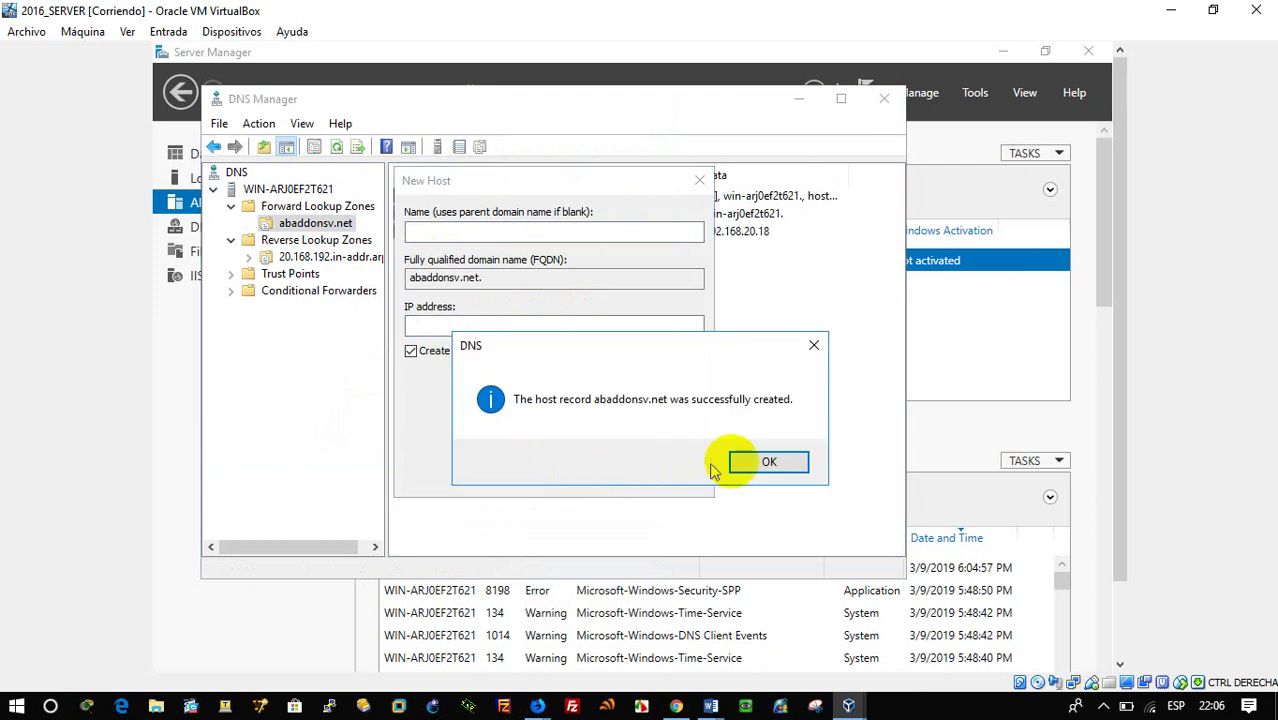
pyautogui.click(760, 462)
pyautogui.click(699, 180)
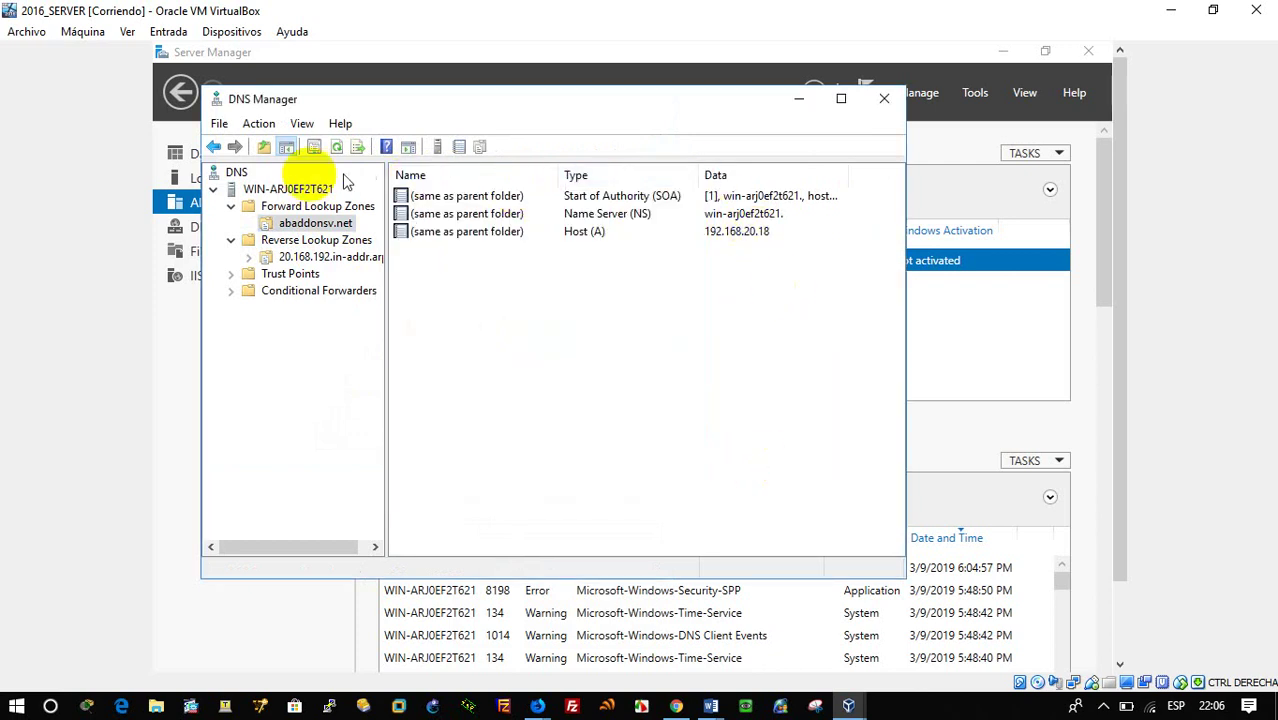
# Step: Launch nslookup from the WIN-ARJ0EF2T621 server in DNS Manager to check name resolution
pyautogui.rightClick(302, 193)
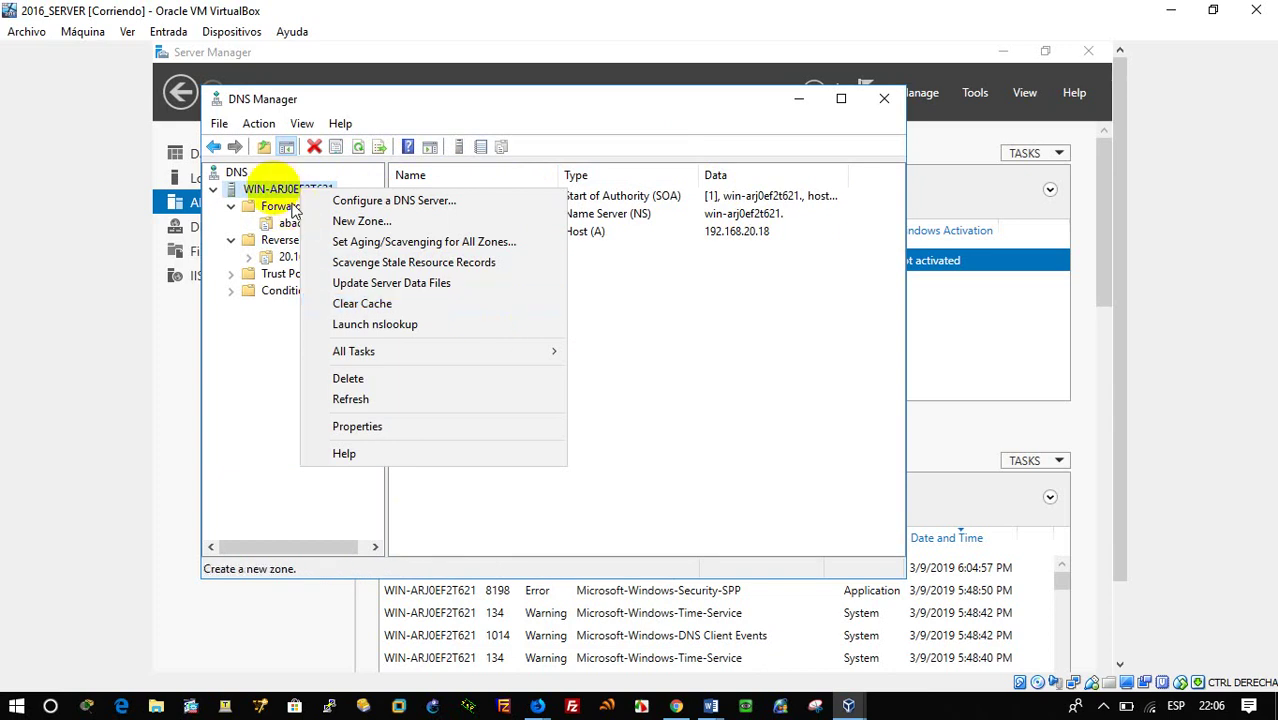
pyautogui.click(237, 174)
pyautogui.rightClick(241, 180)
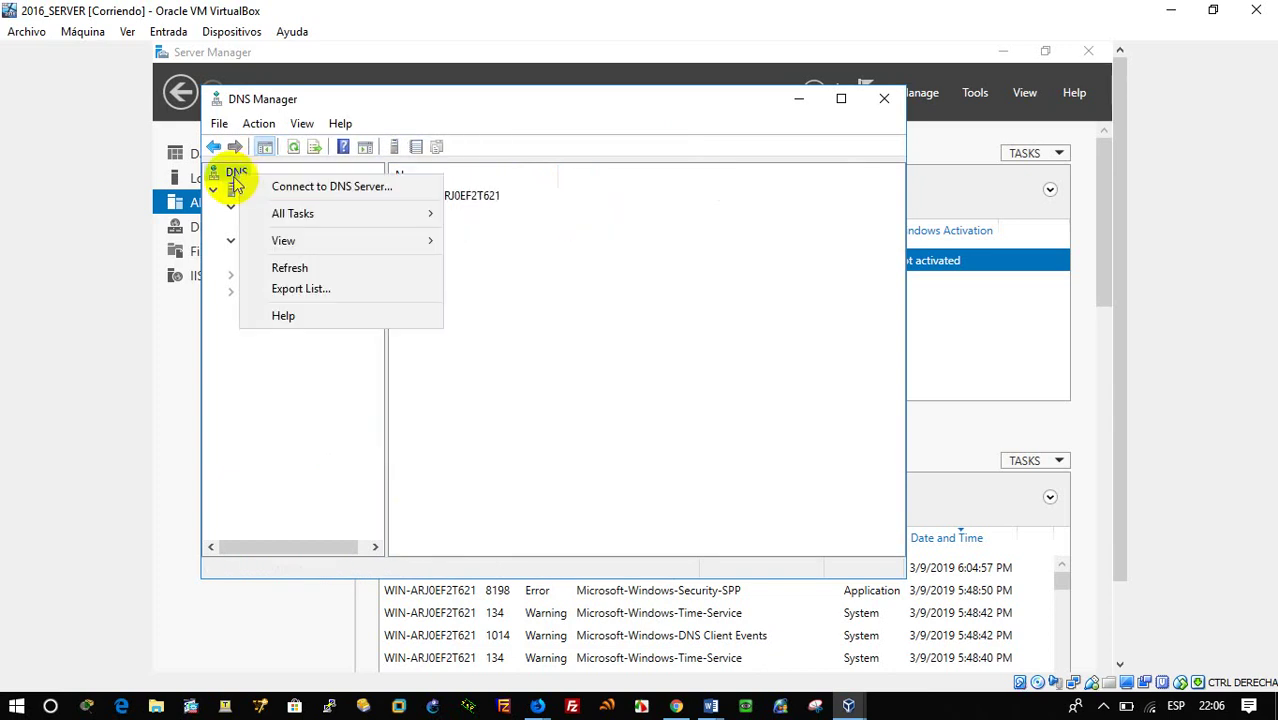
pyautogui.click(237, 177)
pyautogui.click(246, 189)
pyautogui.rightClick(250, 189)
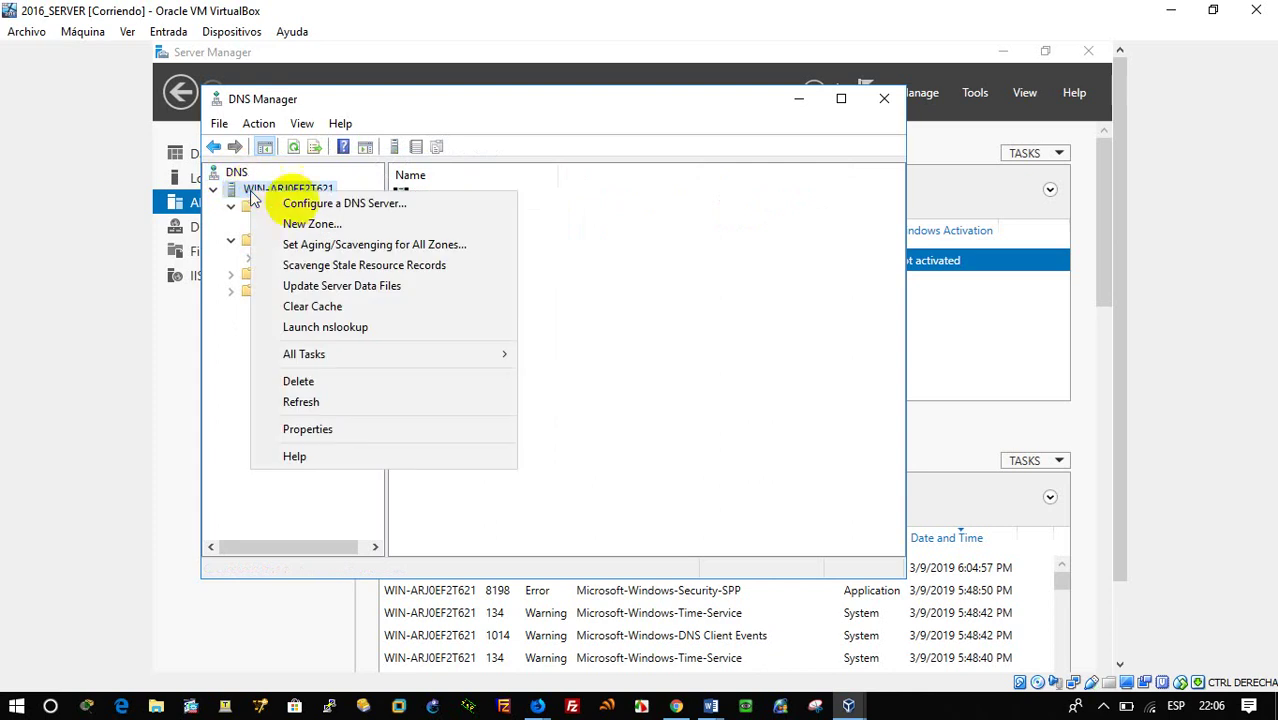
pyautogui.click(363, 326)
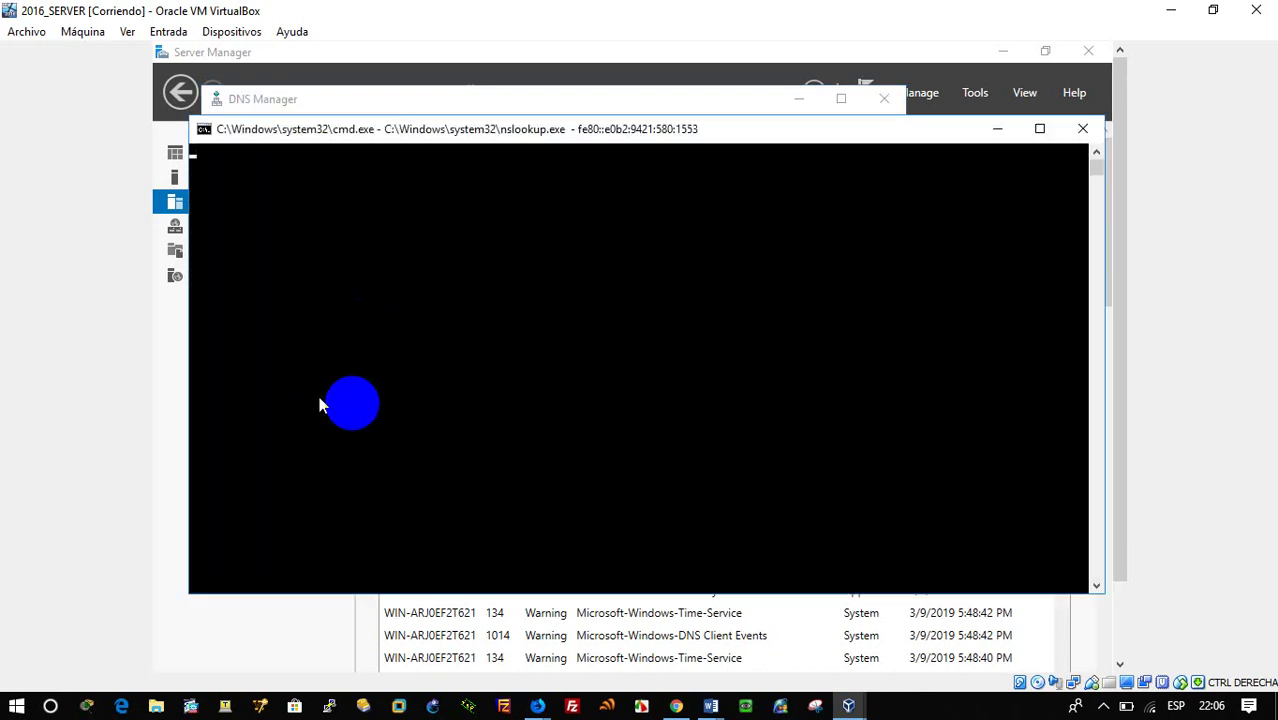
pyautogui.click(664, 134)
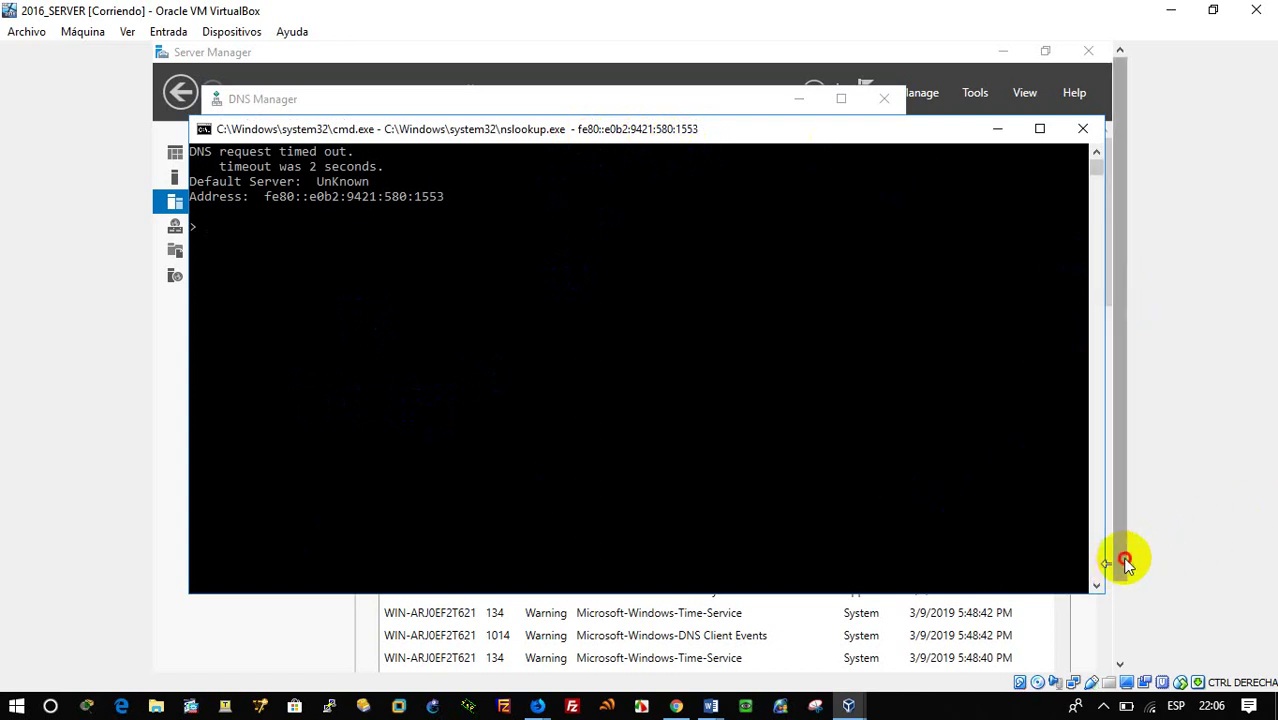
# Step: Disable Internet Protocol Version 6 (TCP/IPv6) in the server's Ethernet connection properties
pyautogui.moveTo(1127, 559); pyautogui.dragTo(1127, 662)
pyautogui.rightClick(975, 653)
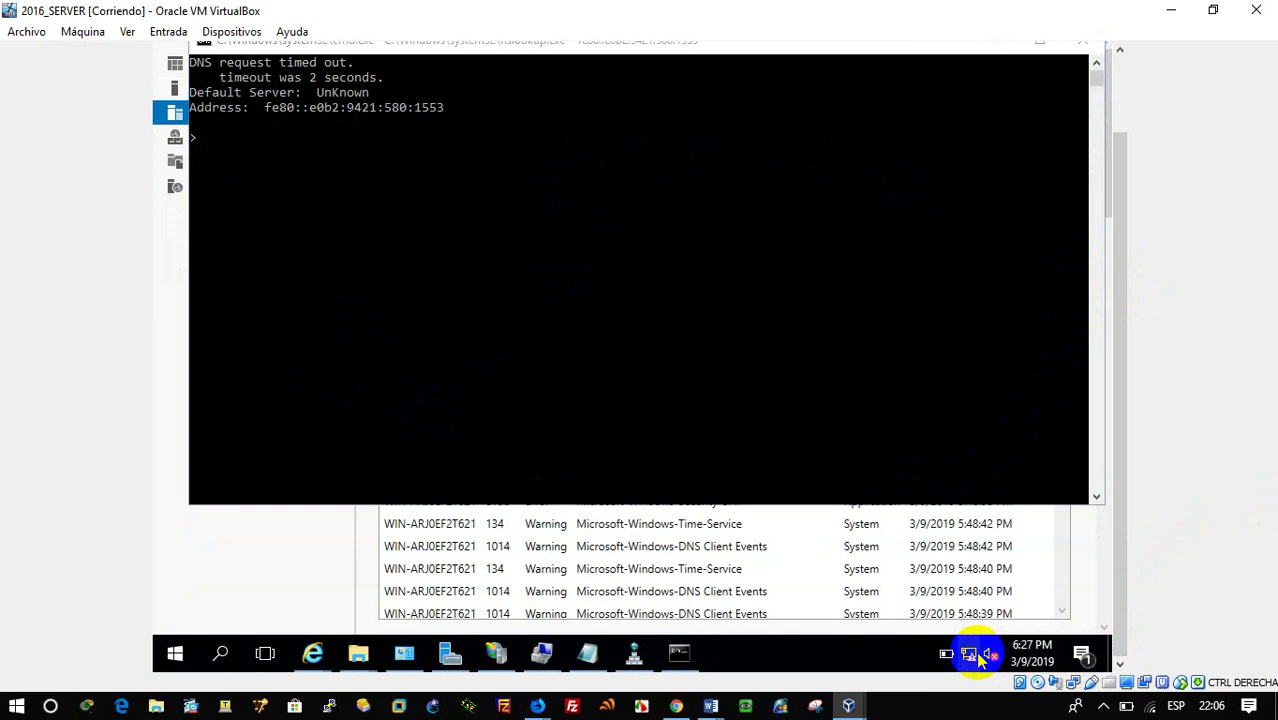
pyautogui.click(970, 637)
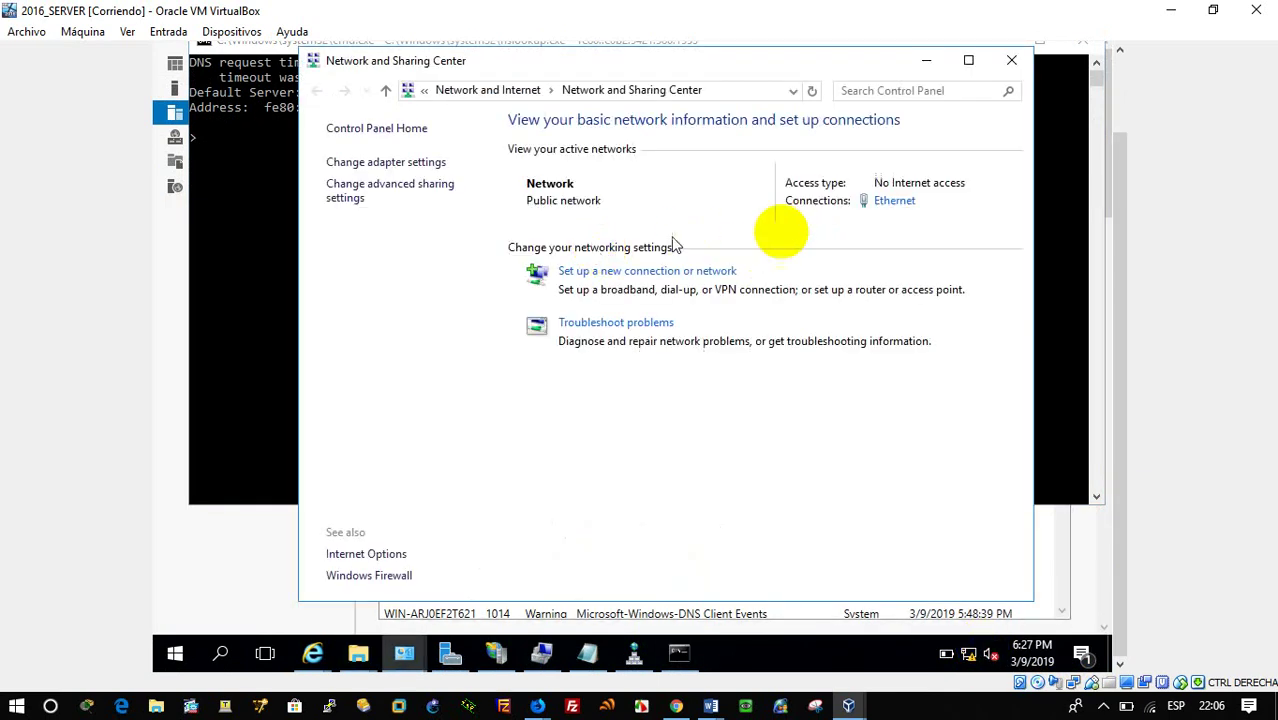
pyautogui.click(910, 203)
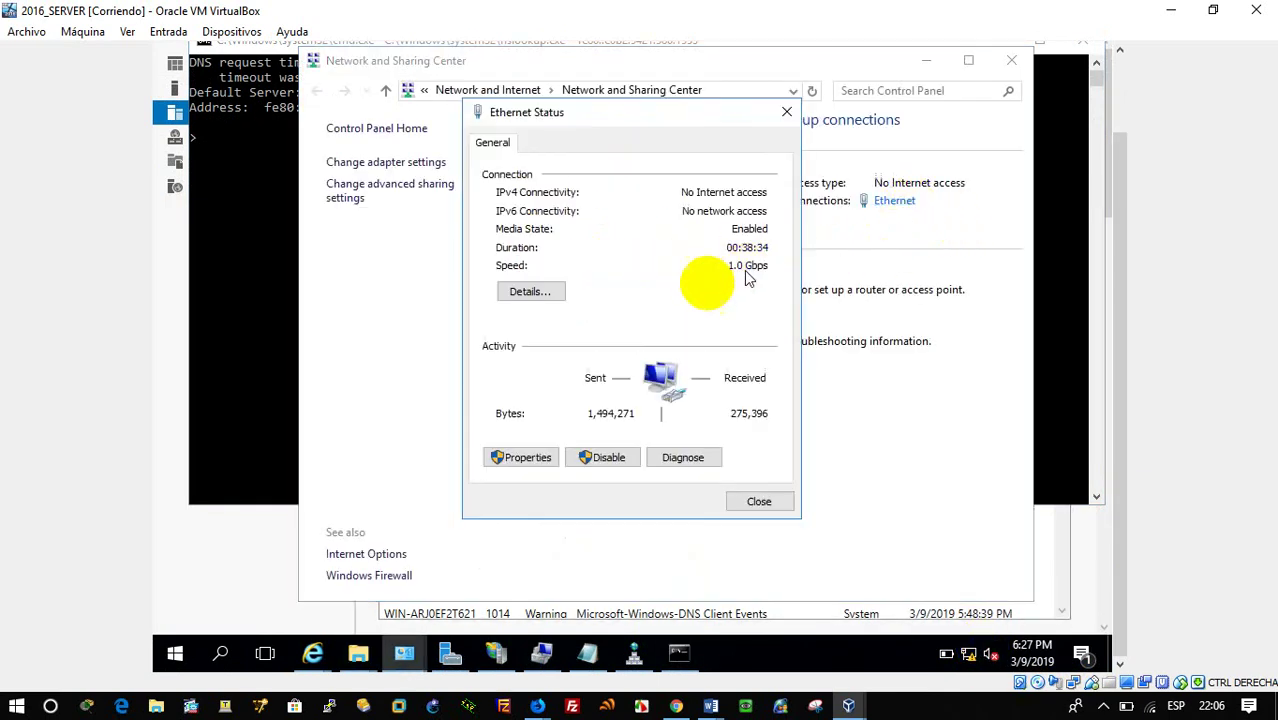
pyautogui.click(524, 459)
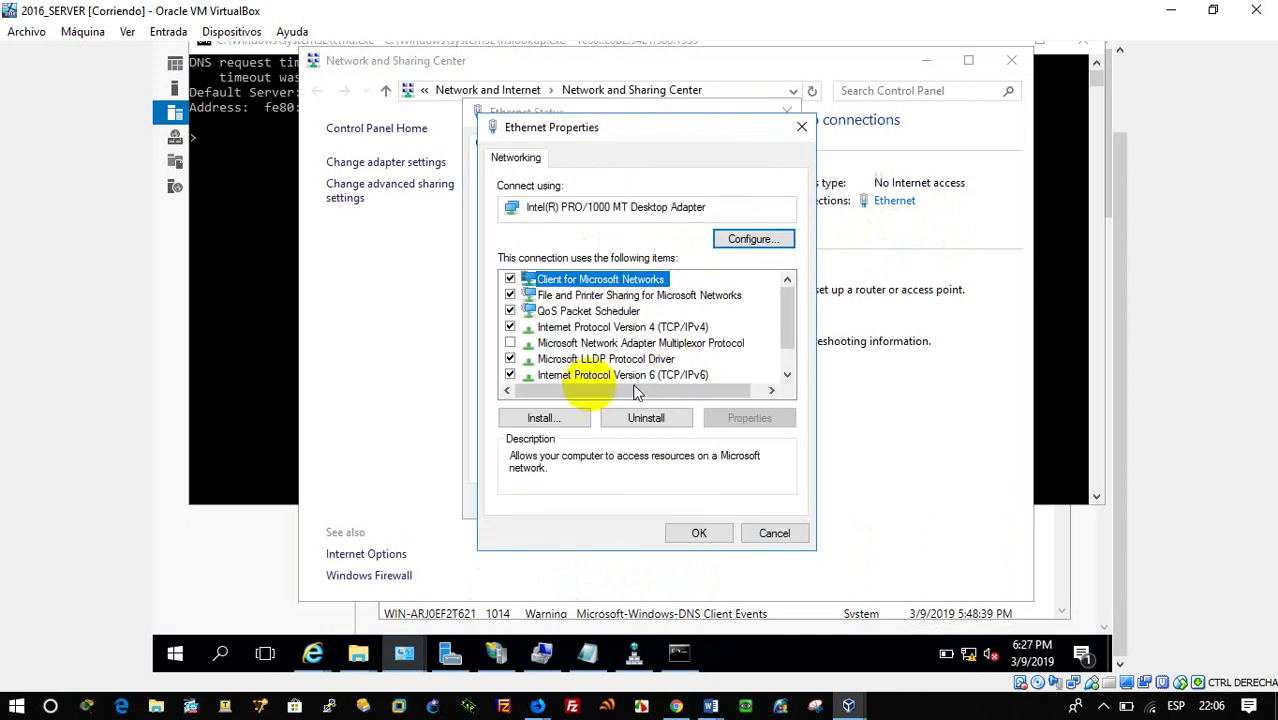
pyautogui.click(511, 377)
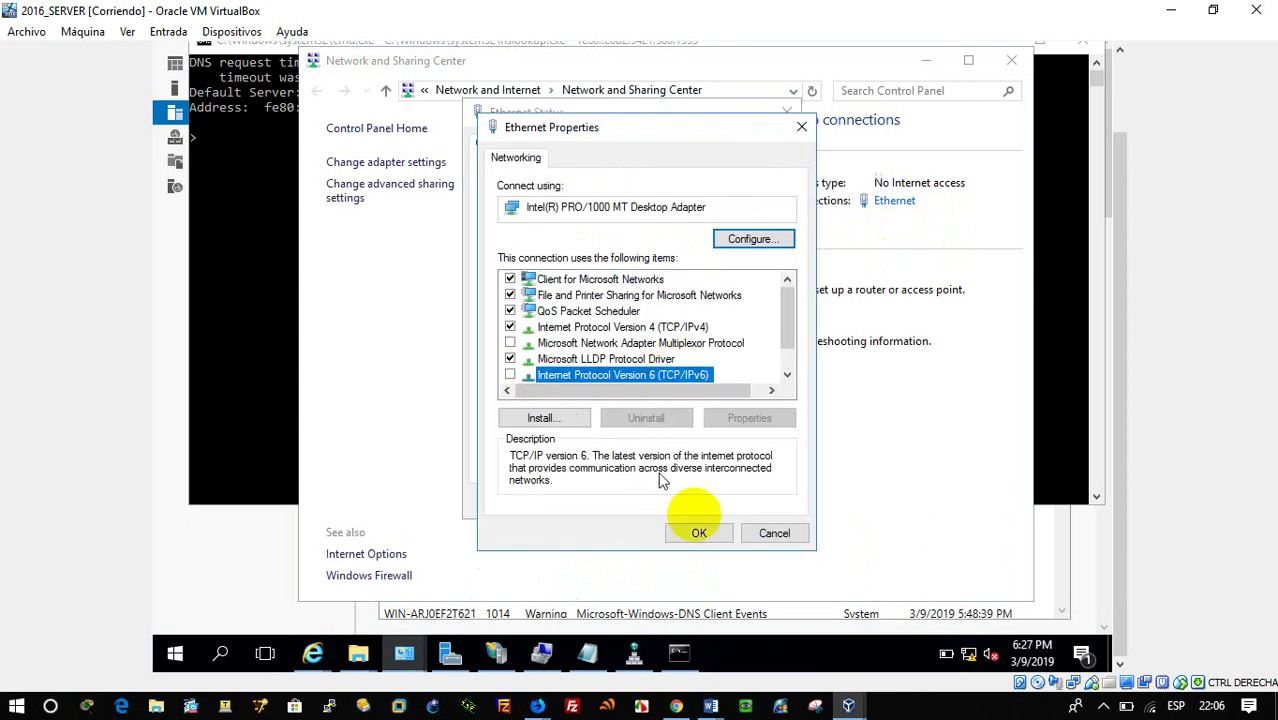
pyautogui.click(699, 533)
pyautogui.click(759, 501)
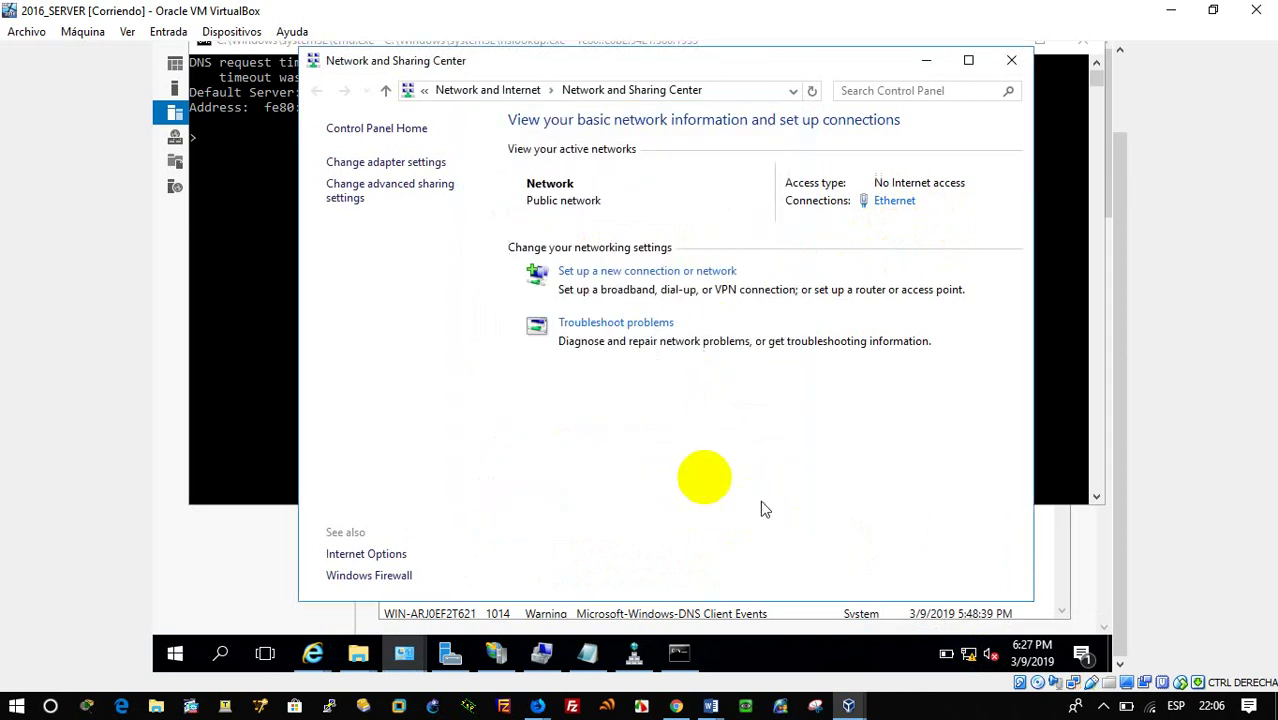
# Step: Close the nslookup and Network and Sharing Center windows, run nslookup again from the DNS server and close it
pyautogui.click(248, 245)
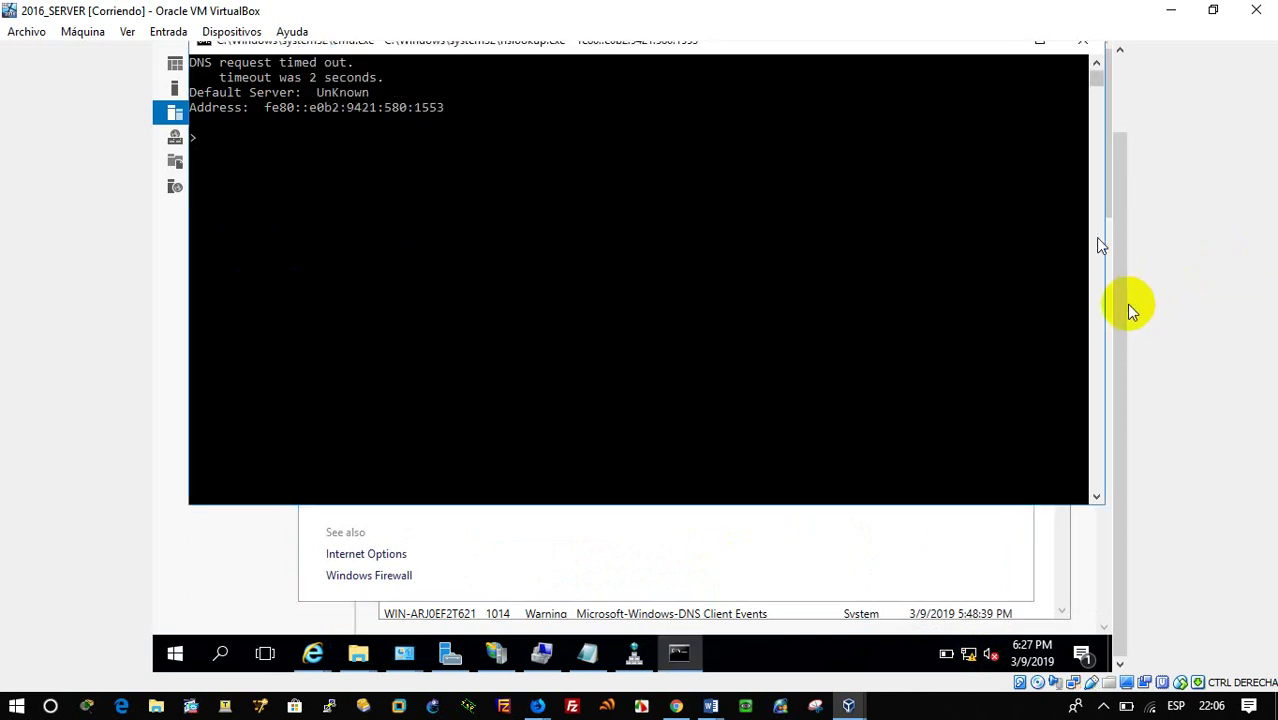
pyautogui.moveTo(1119, 300); pyautogui.dragTo(1116, 212)
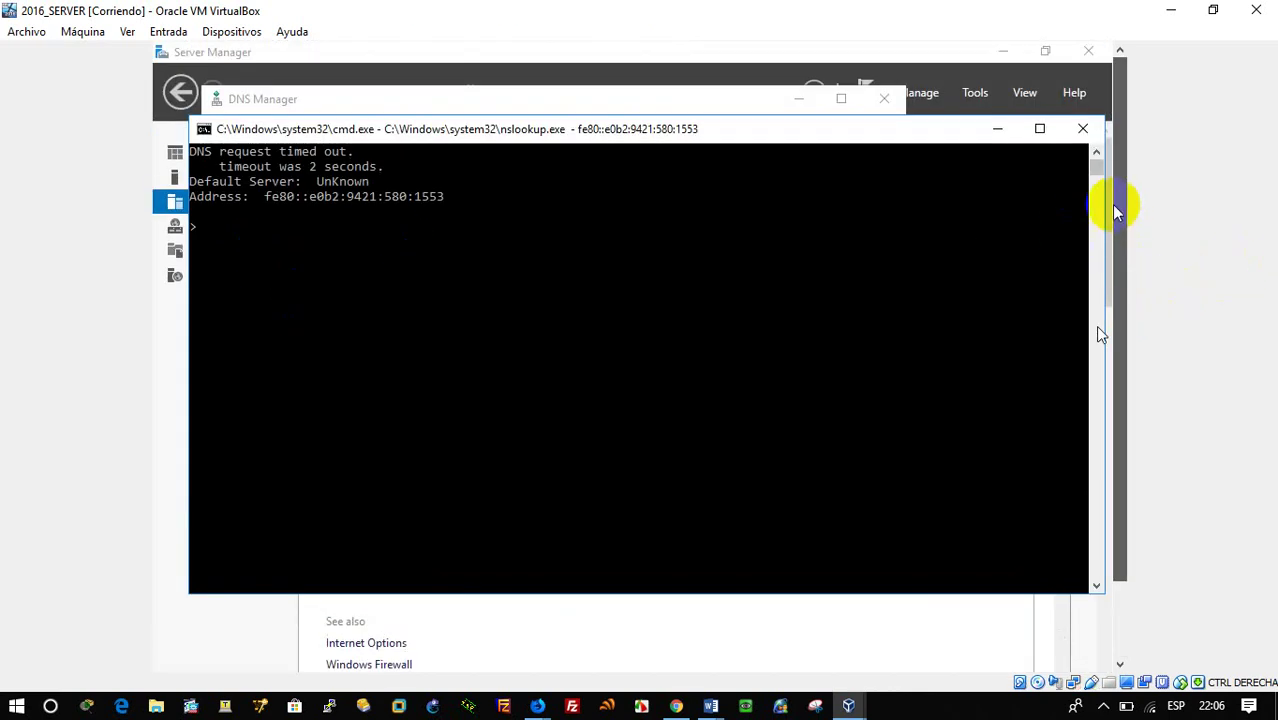
pyautogui.click(1082, 128)
pyautogui.click(1011, 149)
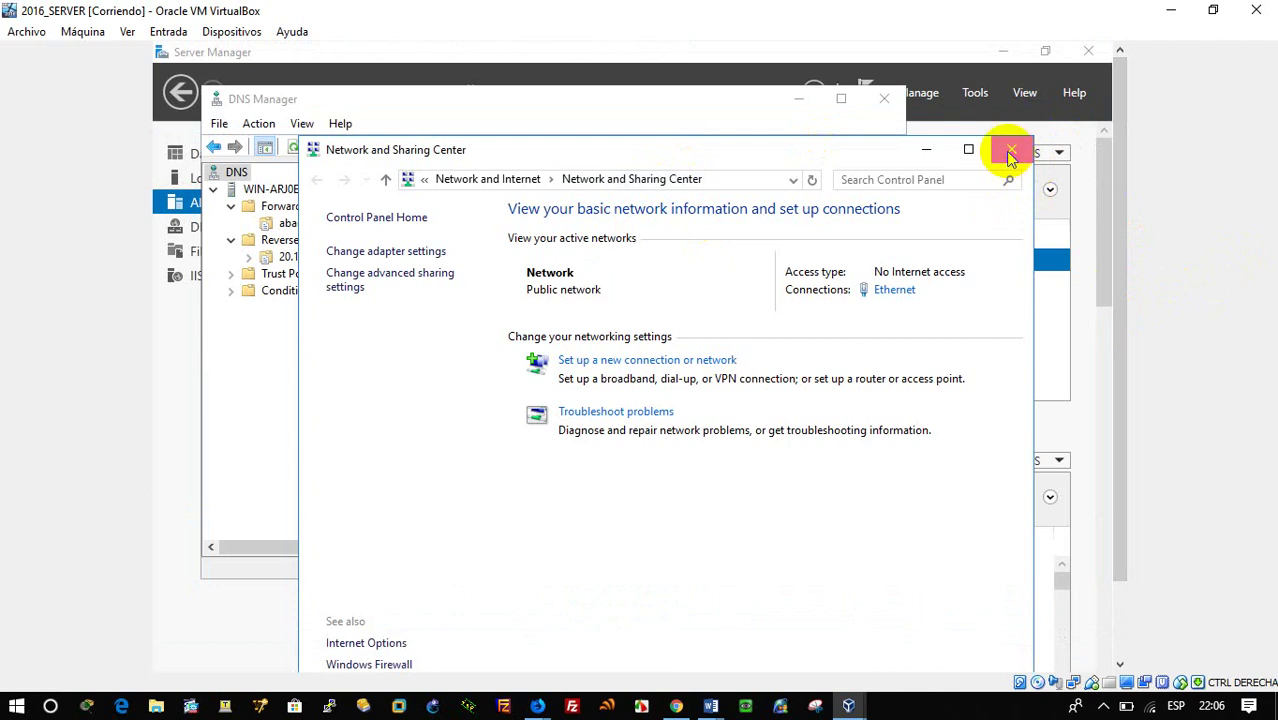
pyautogui.rightClick(328, 193)
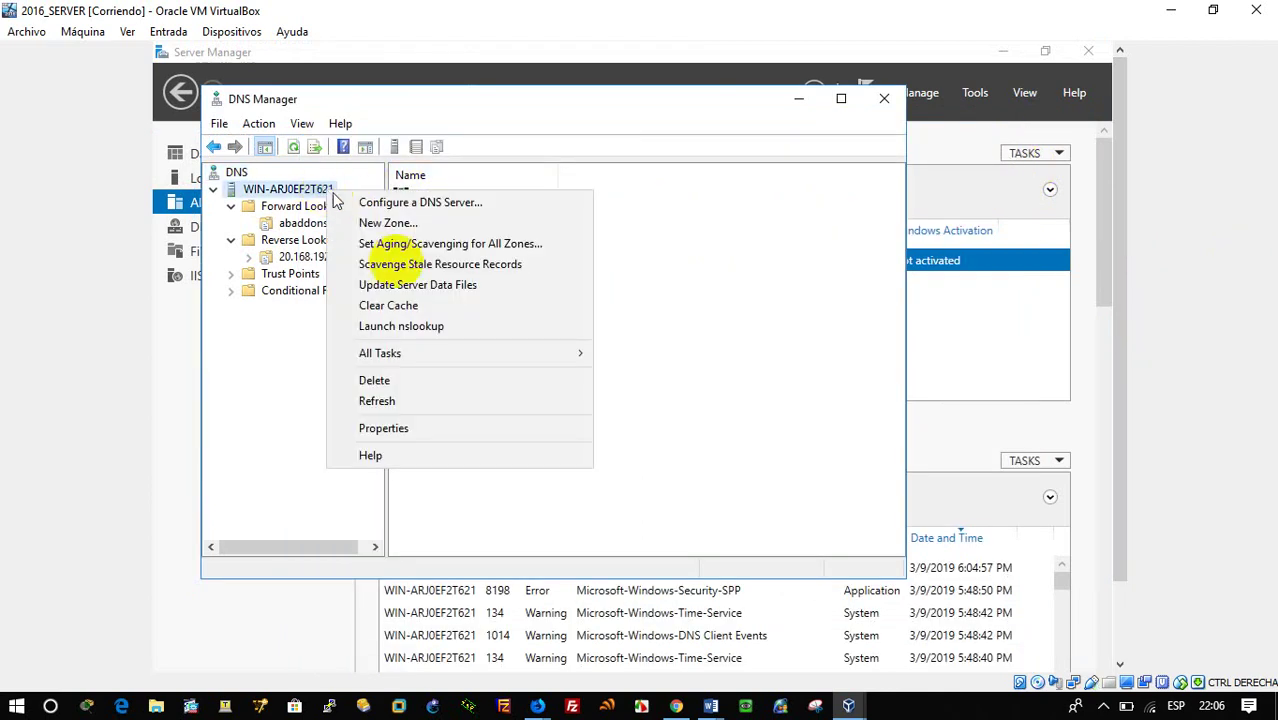
pyautogui.click(439, 328)
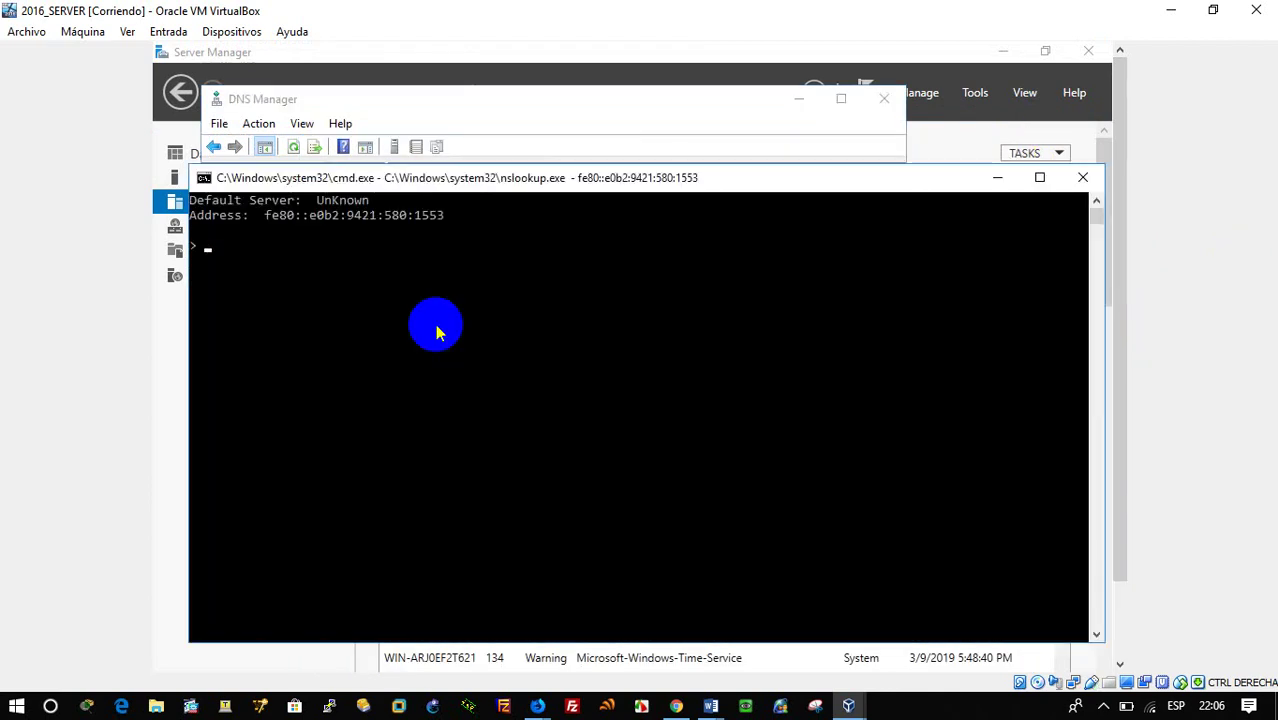
pyautogui.click(1083, 178)
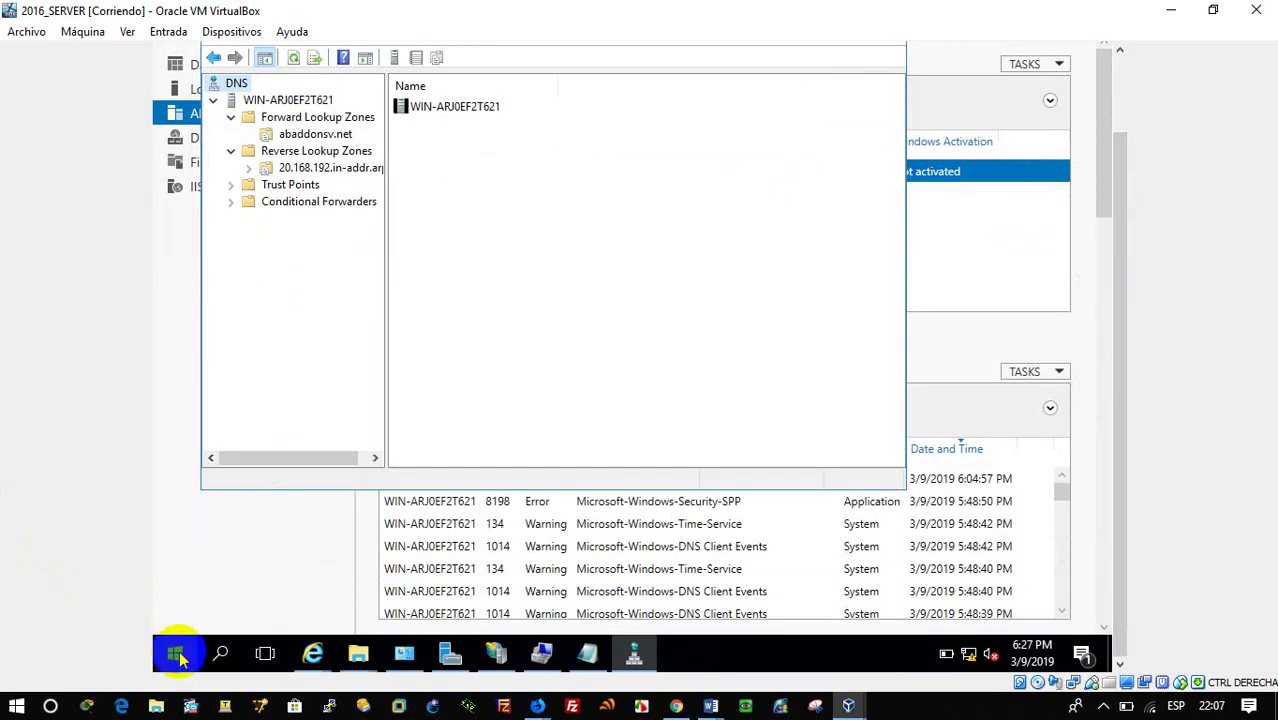
# Step: Sign out of the Windows Server session, forcing the open apps to close
pyautogui.rightClick(179, 659)
pyautogui.moveTo(397, 612)
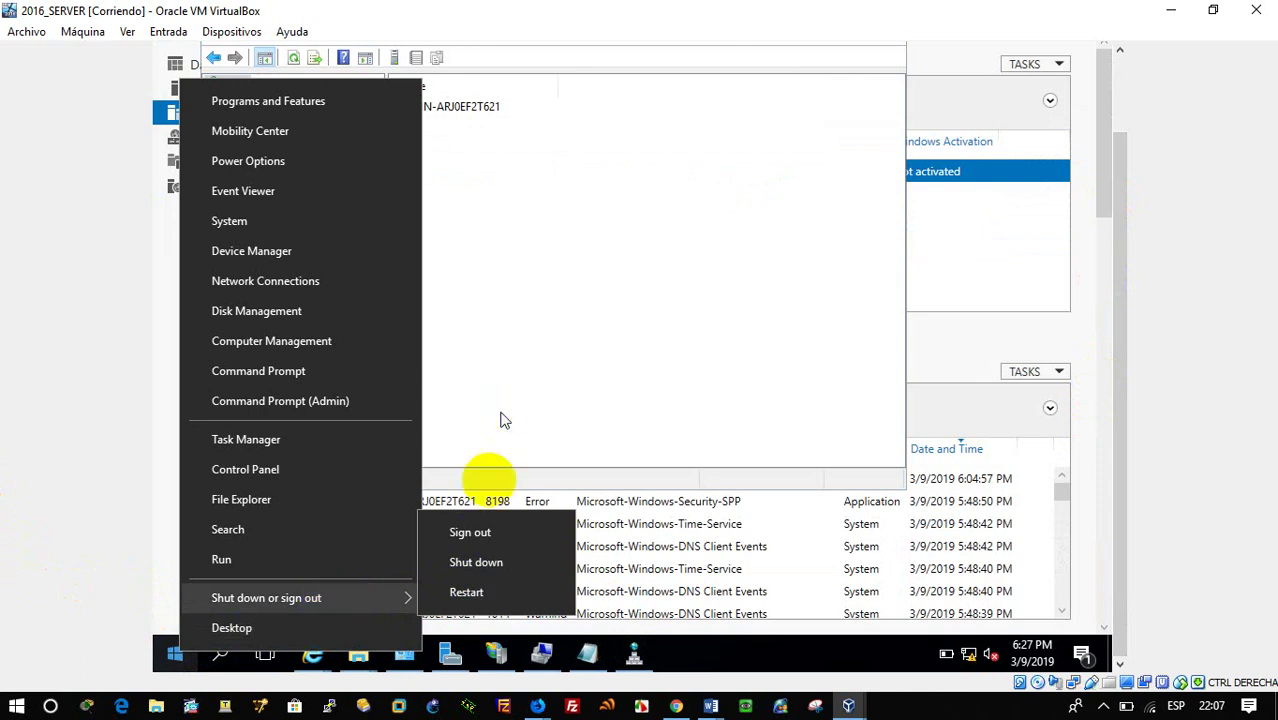
pyautogui.click(471, 539)
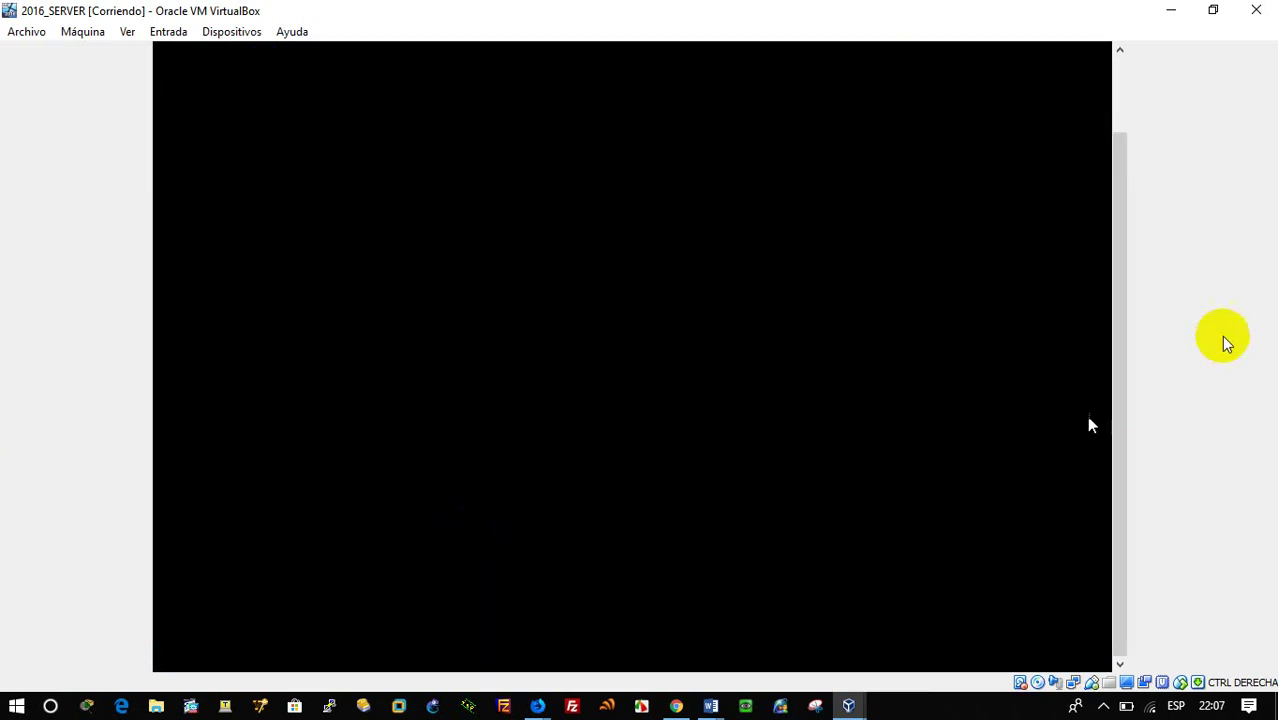
pyautogui.moveTo(1120, 322); pyautogui.dragTo(1125, 264)
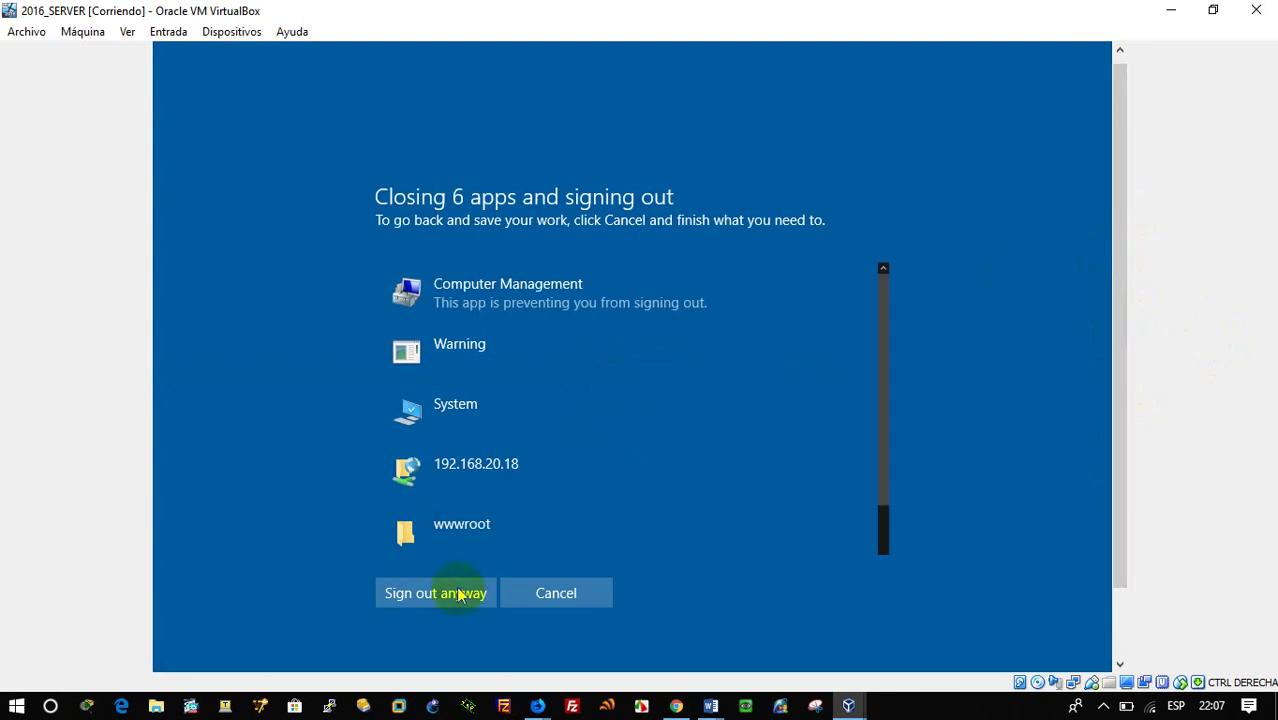
pyautogui.click(460, 594)
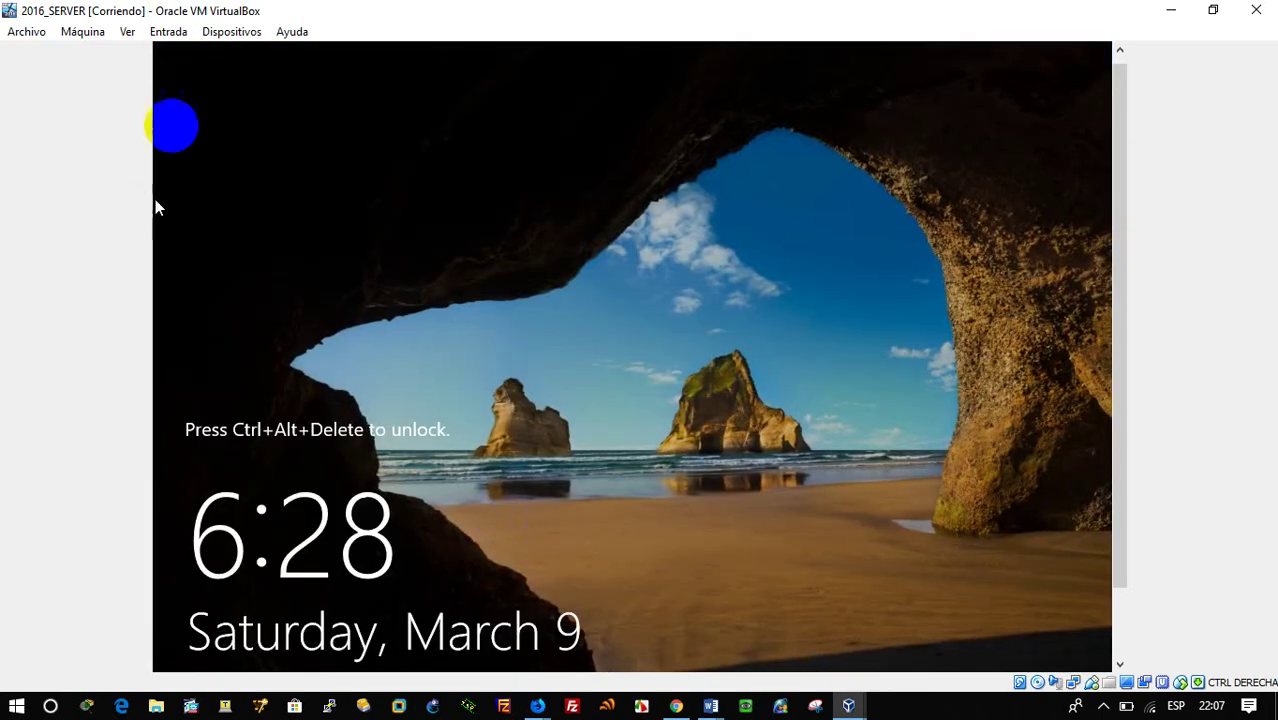
# Step: Unlock the virtual machine and sign in as Administrator with the account password
pyautogui.click(168, 31)
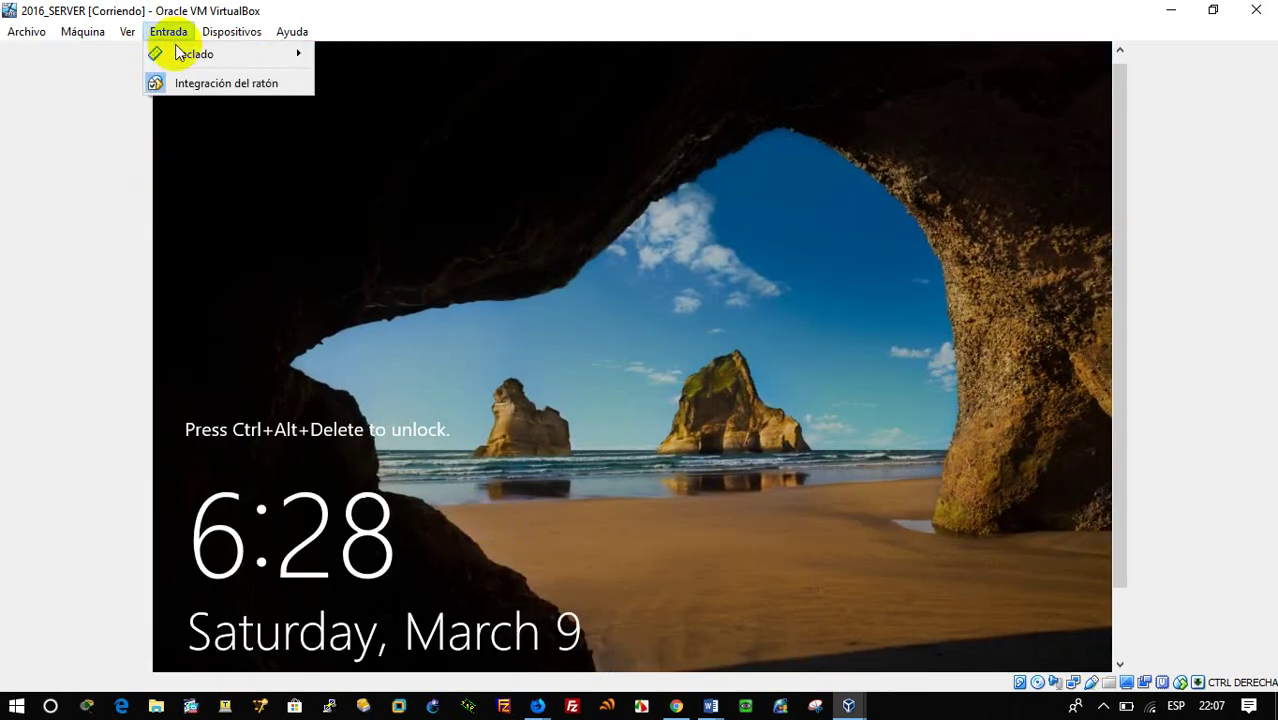
pyautogui.moveTo(185, 54)
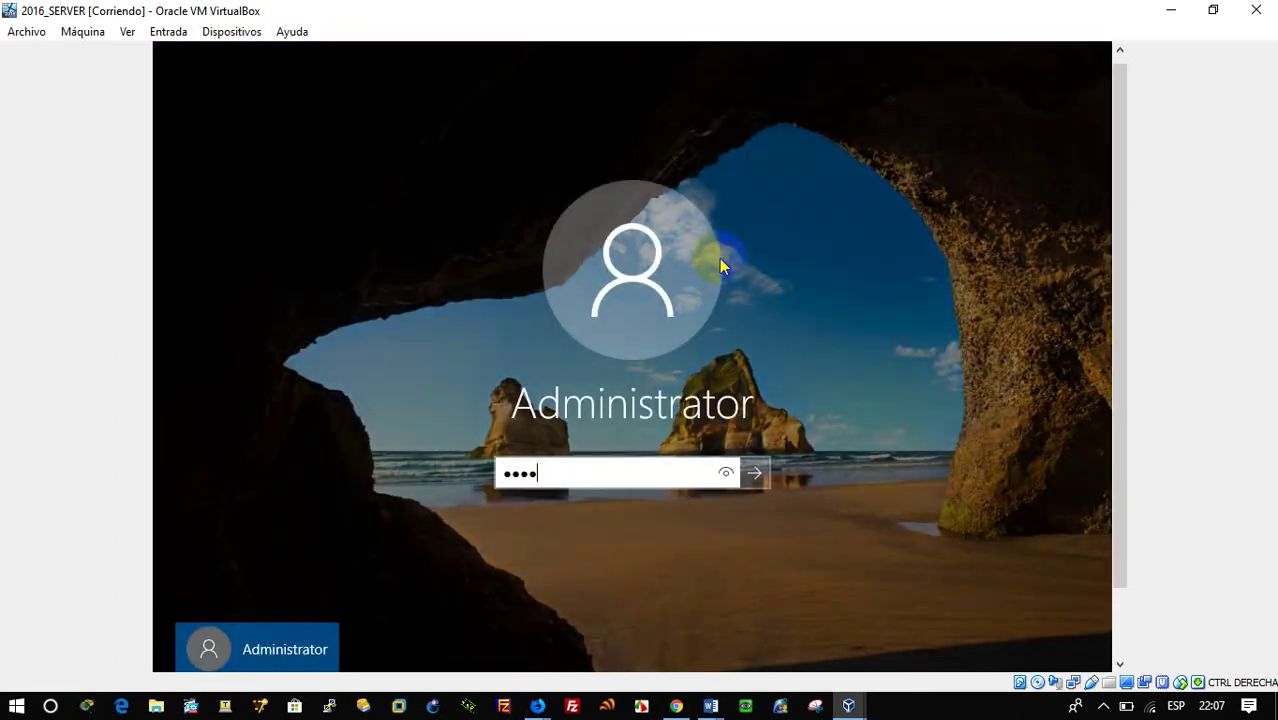
pyautogui.press('Return')
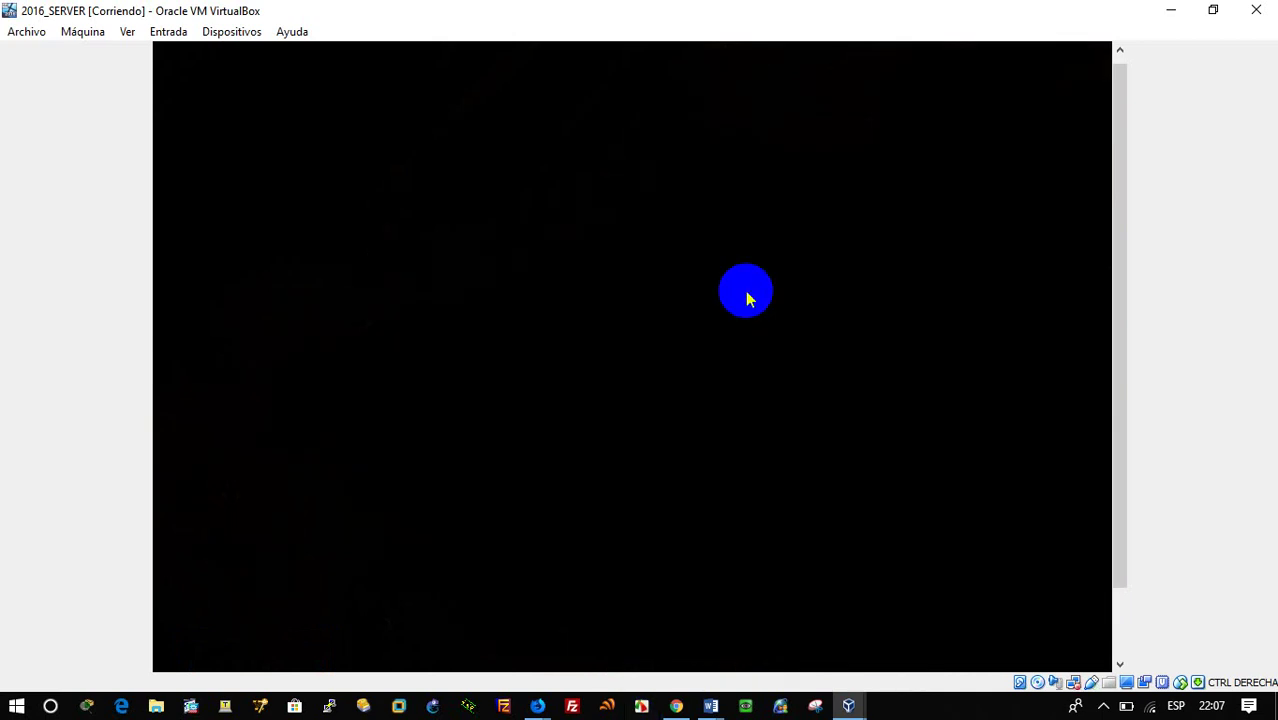
# Step: Return to the reopened Server Manager and open the Local Server page
pyautogui.moveTo(1121, 255); pyautogui.dragTo(1118, 326)
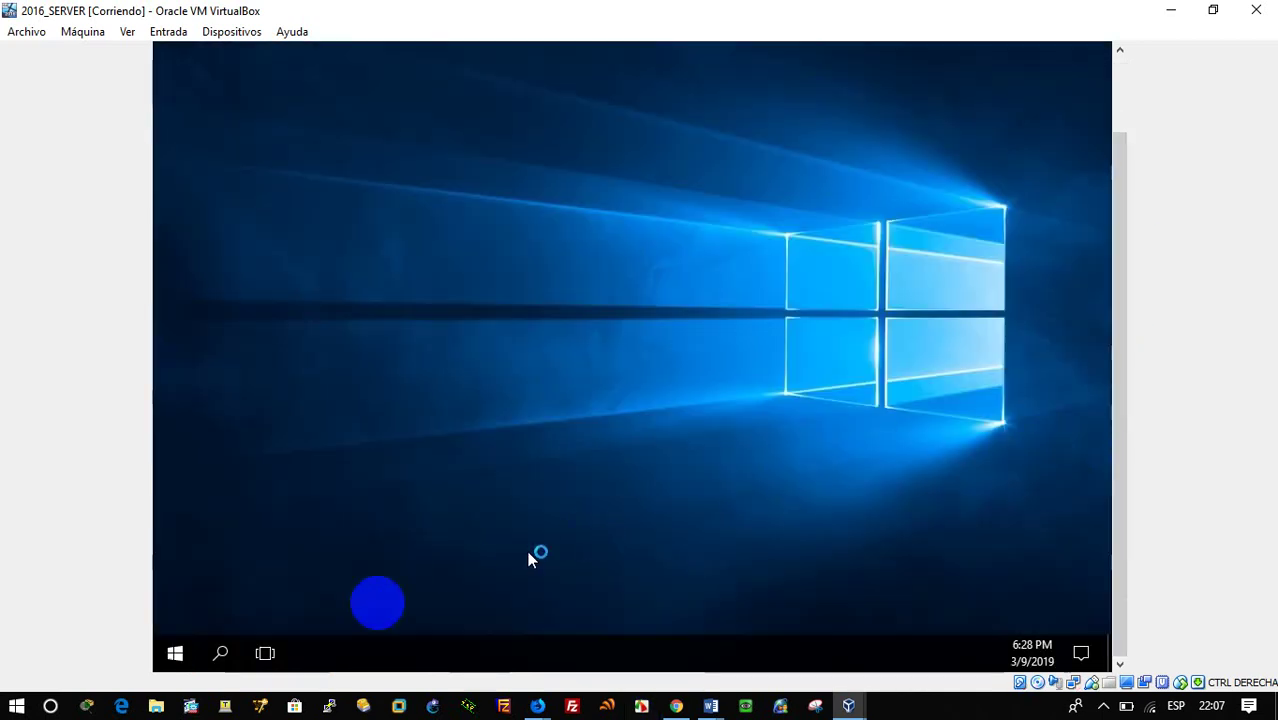
pyautogui.click(172, 660)
pyautogui.rightClick(173, 660)
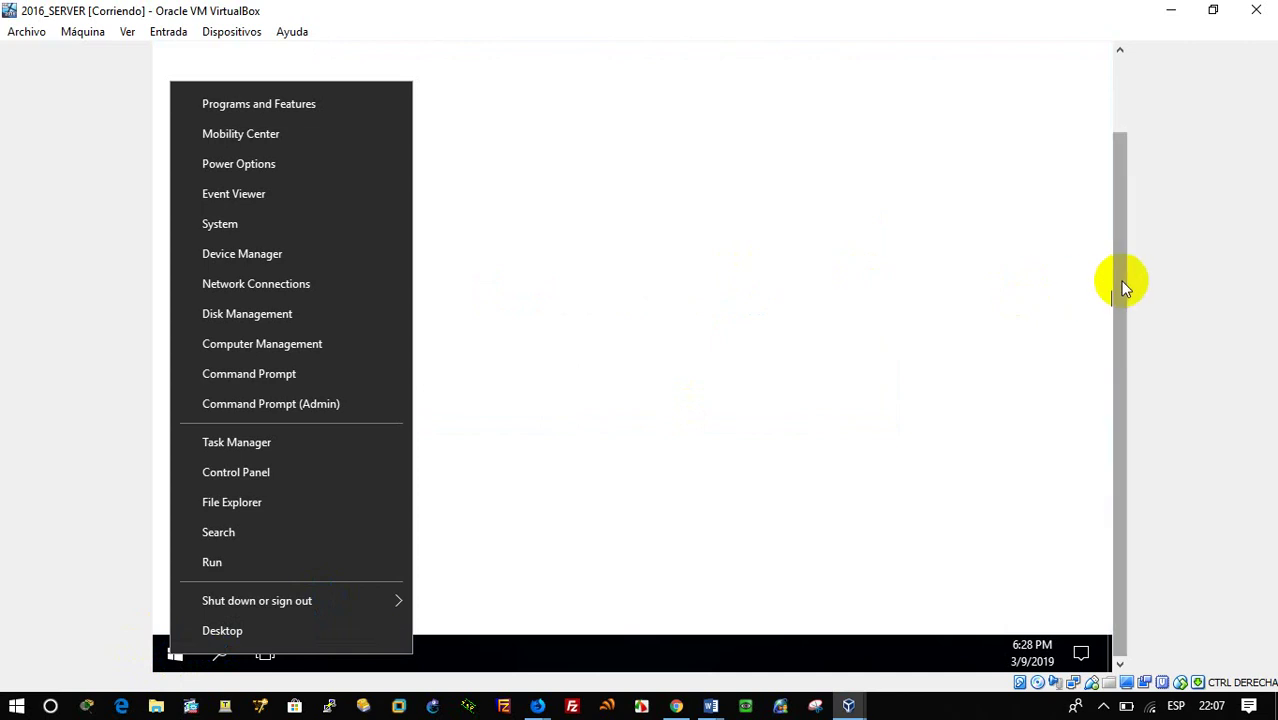
pyautogui.moveTo(1122, 288); pyautogui.dragTo(1141, 143)
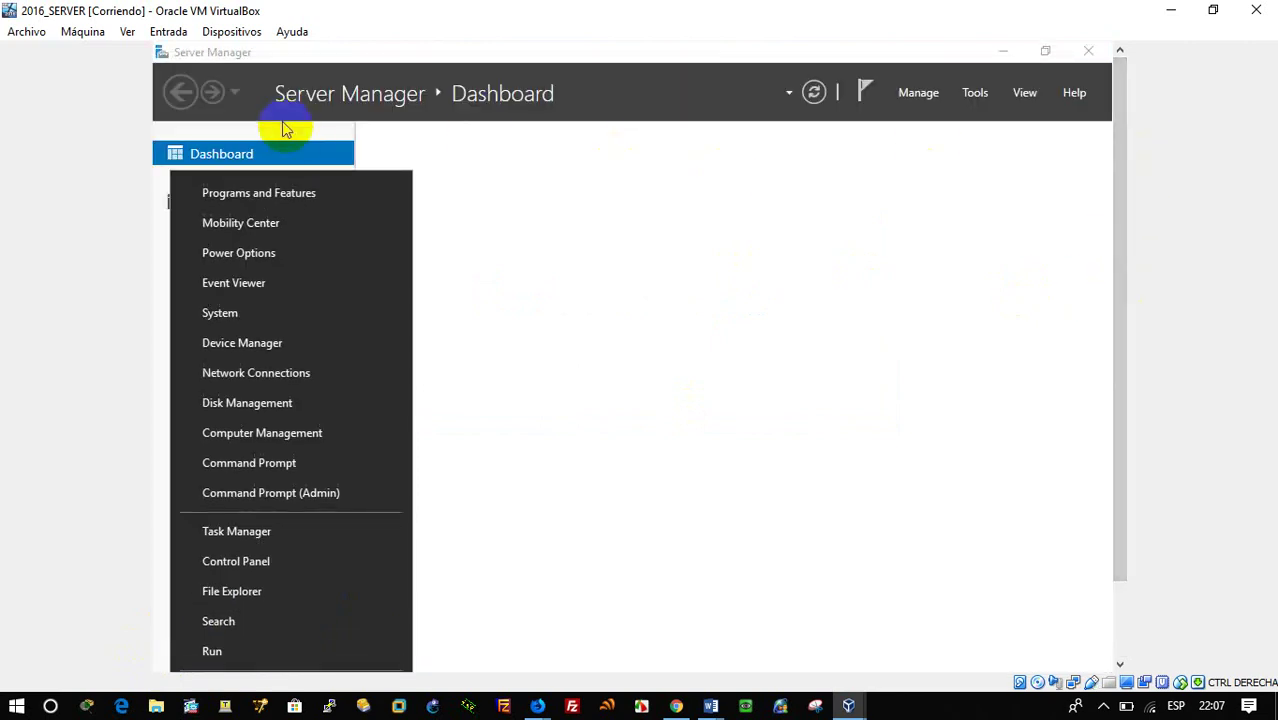
pyautogui.click(286, 130)
pyautogui.click(255, 187)
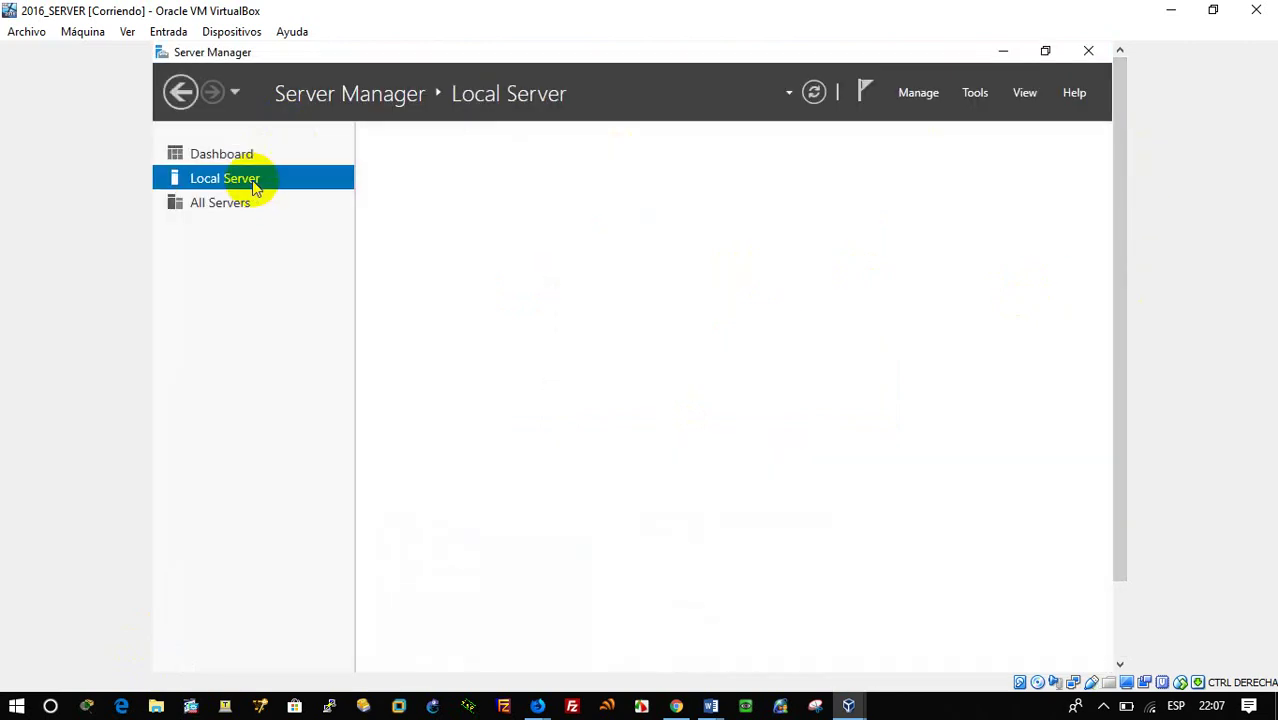